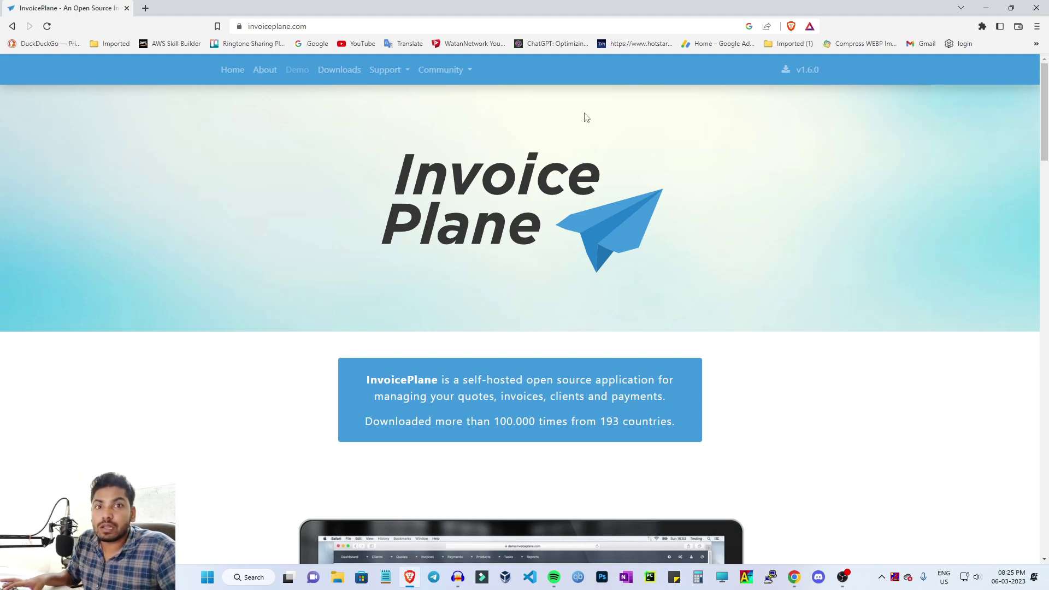
Go to the Downloads page and review the stable v1.6.0 server release and Docker containers note
{"action": "left_click", "coordinate": [348, 74]}
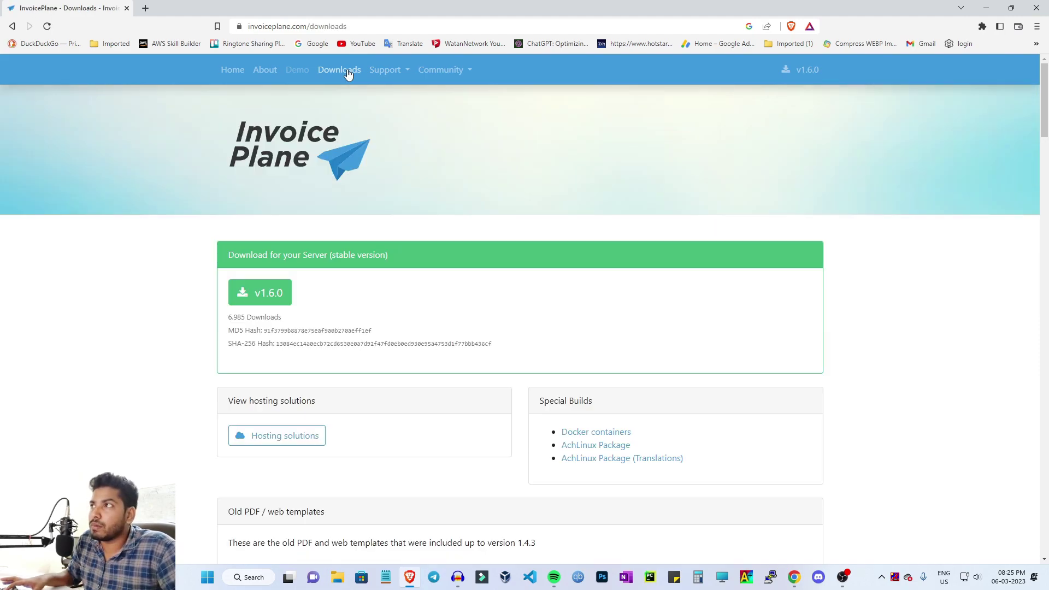
{"action": "scroll", "coordinate": [372, 170], "scroll_direction": "down", "scroll_amount": 1}
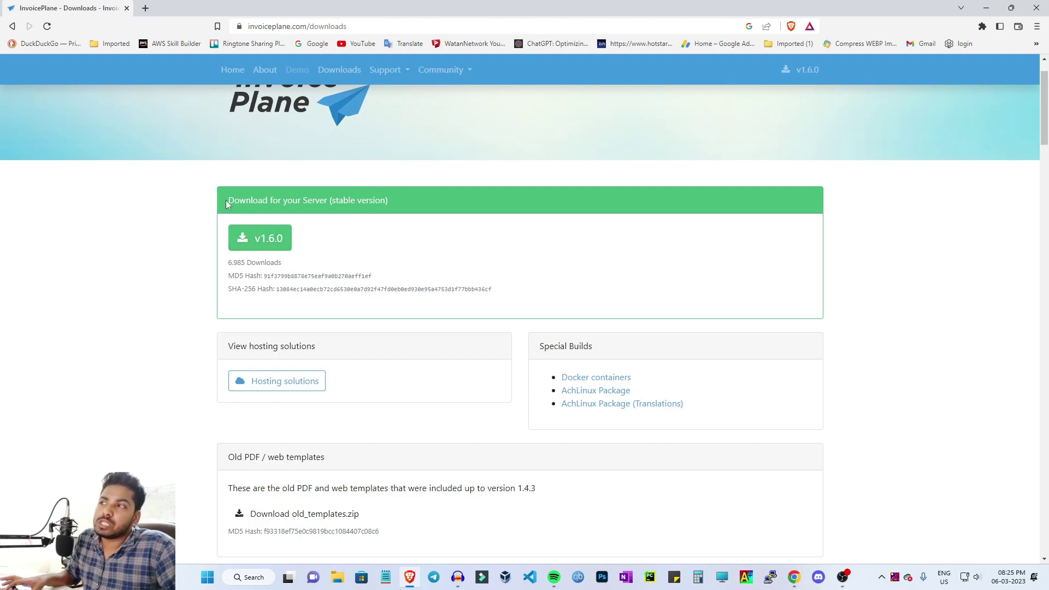
{"action": "left_click_drag", "start_coordinate": [232, 203], "coordinate": [414, 207]}
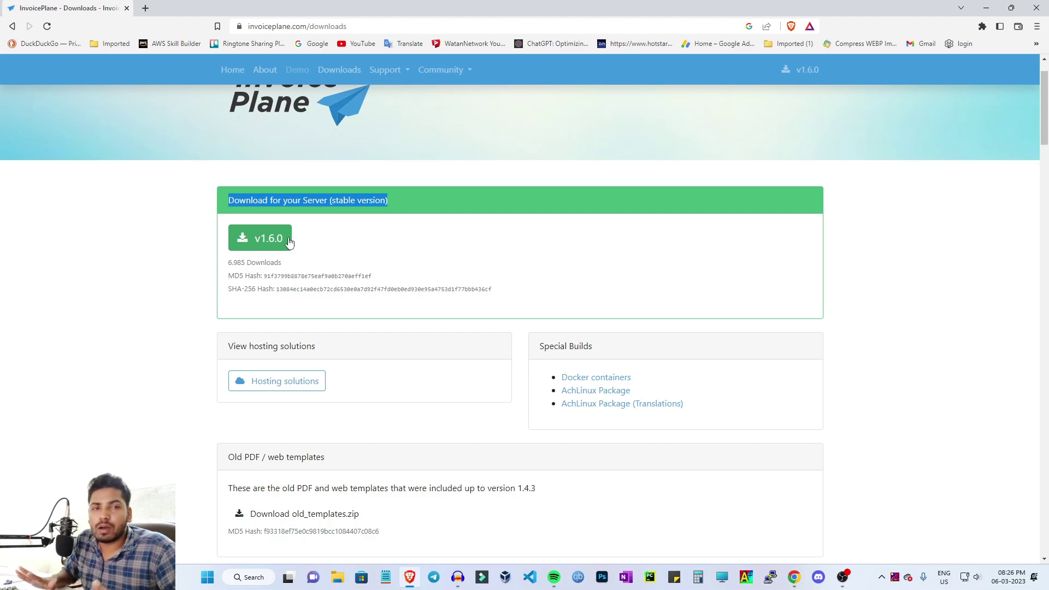
{"action": "left_click", "coordinate": [481, 244]}
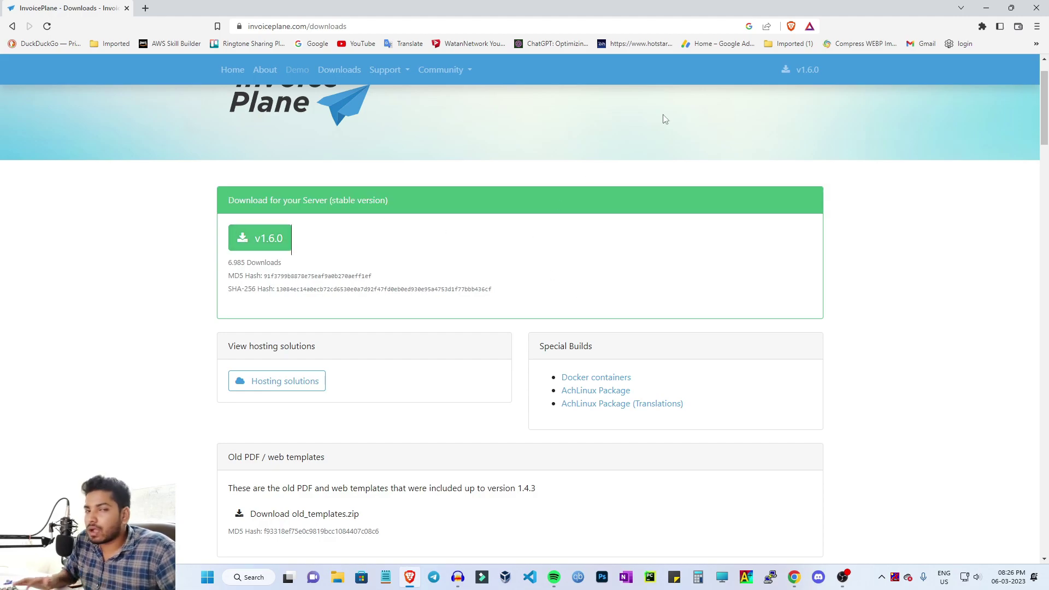
{"action": "left_click_drag", "start_coordinate": [661, 384], "coordinate": [556, 373]}
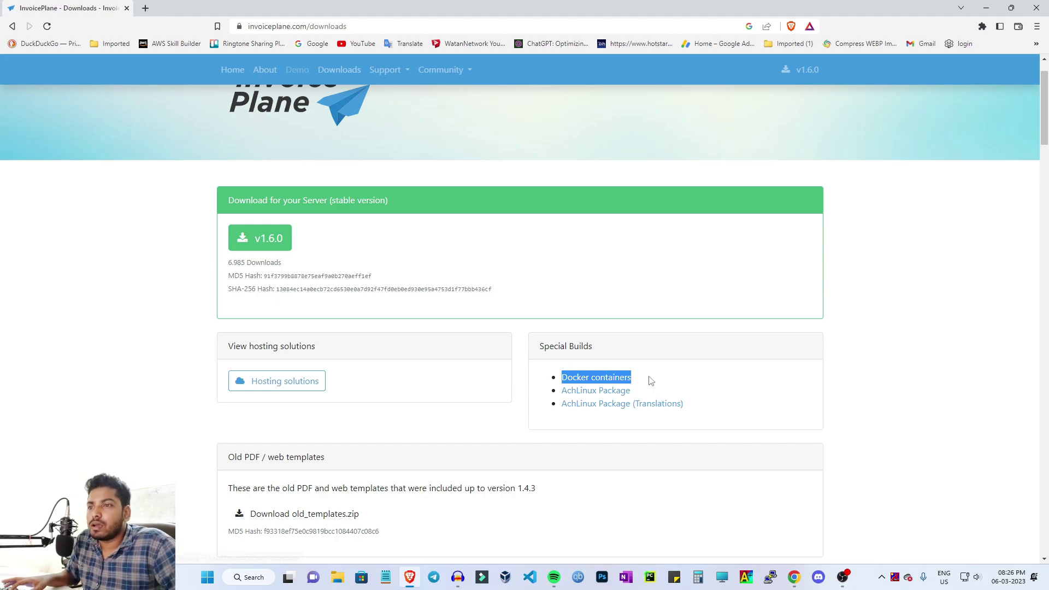
{"action": "left_click", "coordinate": [677, 381]}
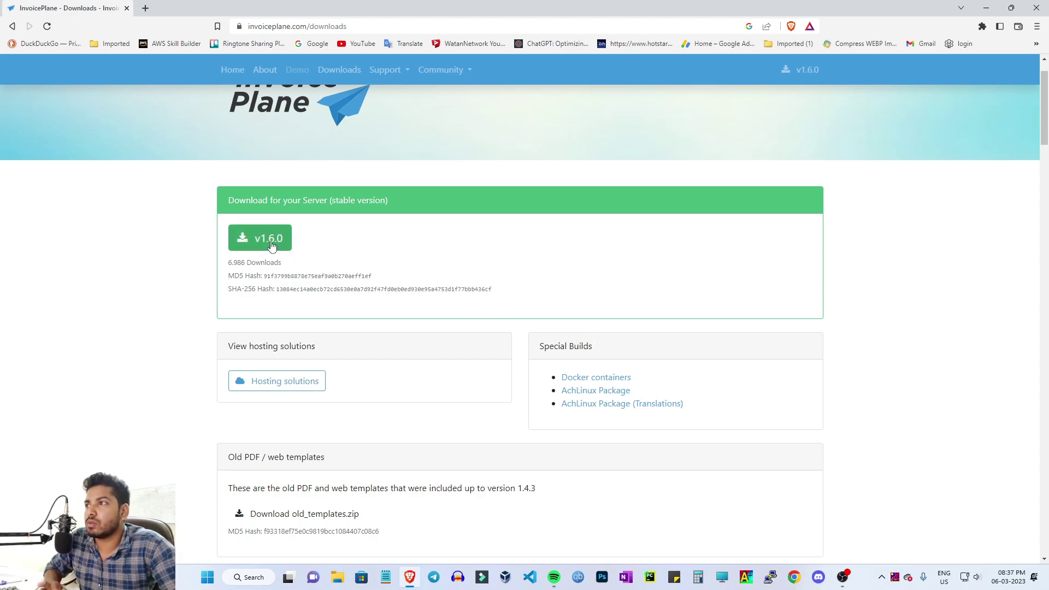
Download the stable v1.6.0 release and save the archive as v1.6.0.zip
{"action": "left_click", "coordinate": [270, 241]}
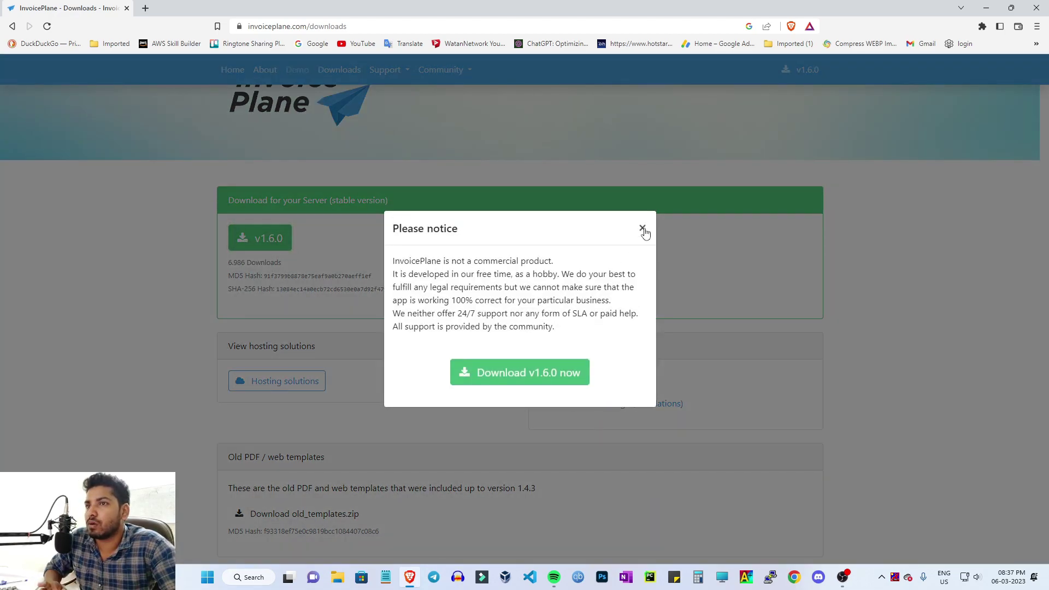
{"action": "left_click", "coordinate": [512, 368]}
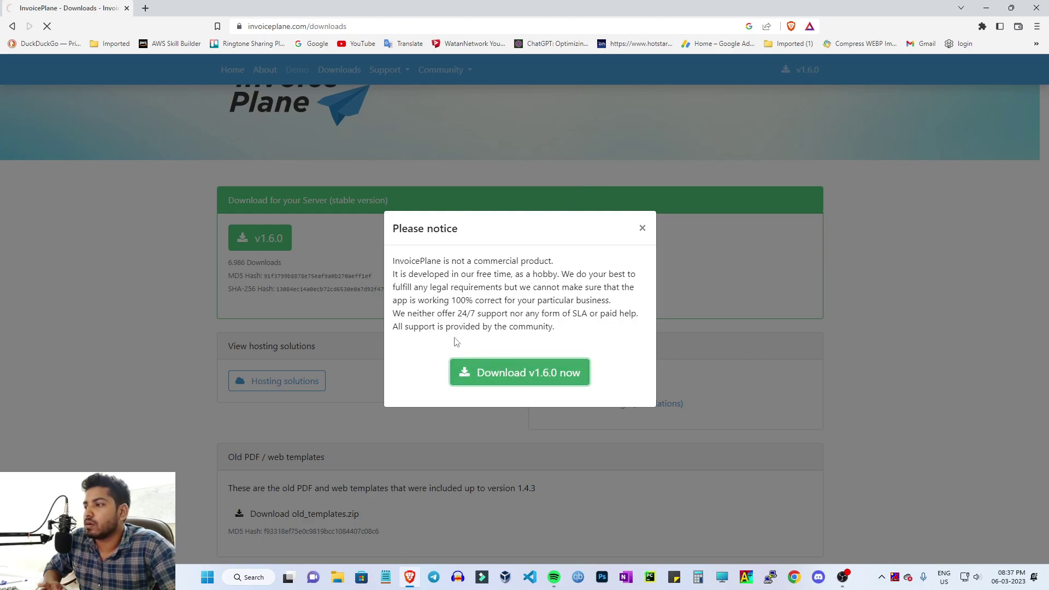
{"action": "left_click", "coordinate": [650, 231]}
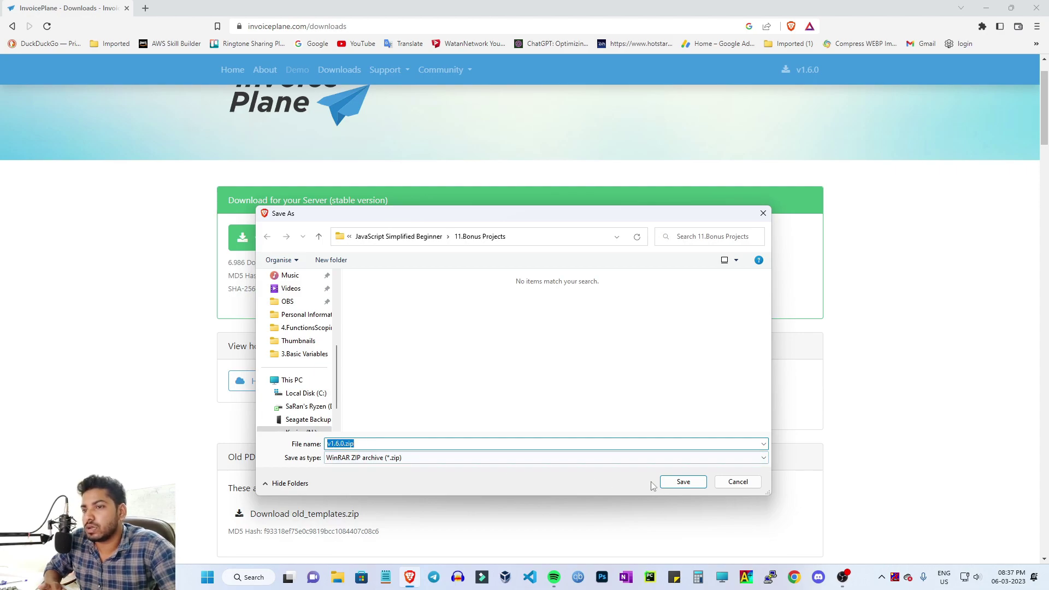
{"action": "left_click", "coordinate": [678, 481]}
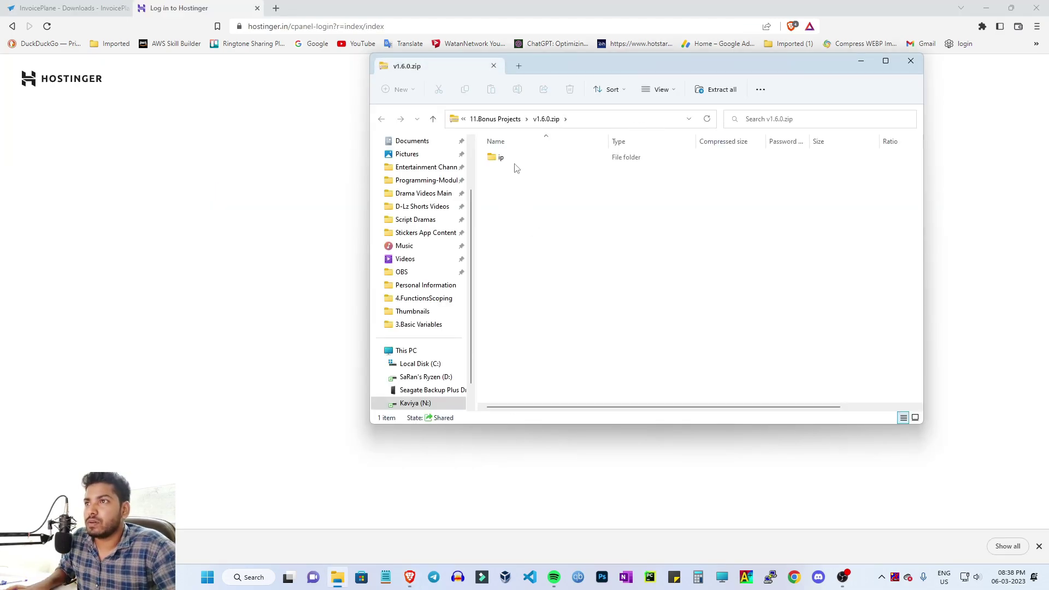
Browse the ip folder inside v1.6.0.zip in a maximized window and inspect docker-compose.yml's options
{"action": "double_click", "coordinate": [517, 159]}
{"action": "scroll", "coordinate": [519, 203], "scroll_direction": "down", "scroll_amount": 1}
{"action": "scroll", "coordinate": [553, 270], "scroll_direction": "up", "scroll_amount": 1}
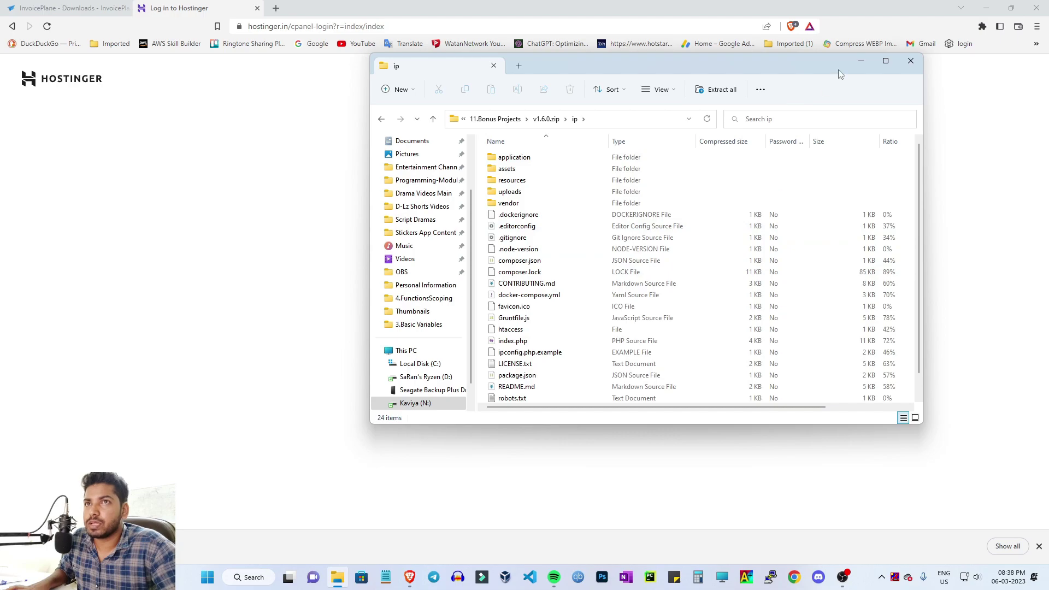
{"action": "left_click", "coordinate": [887, 61]}
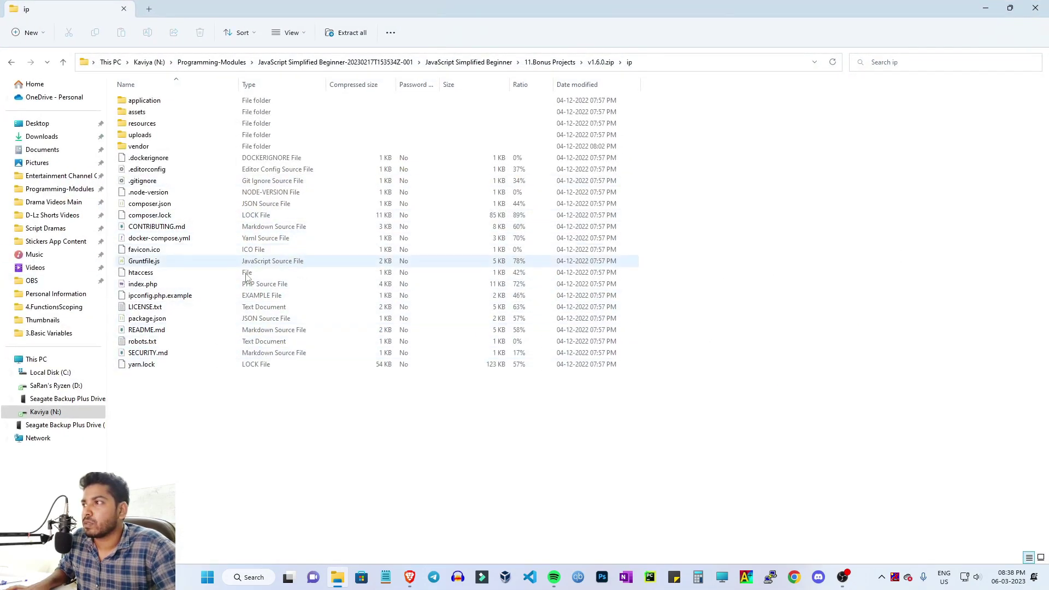
{"action": "right_click", "coordinate": [195, 245]}
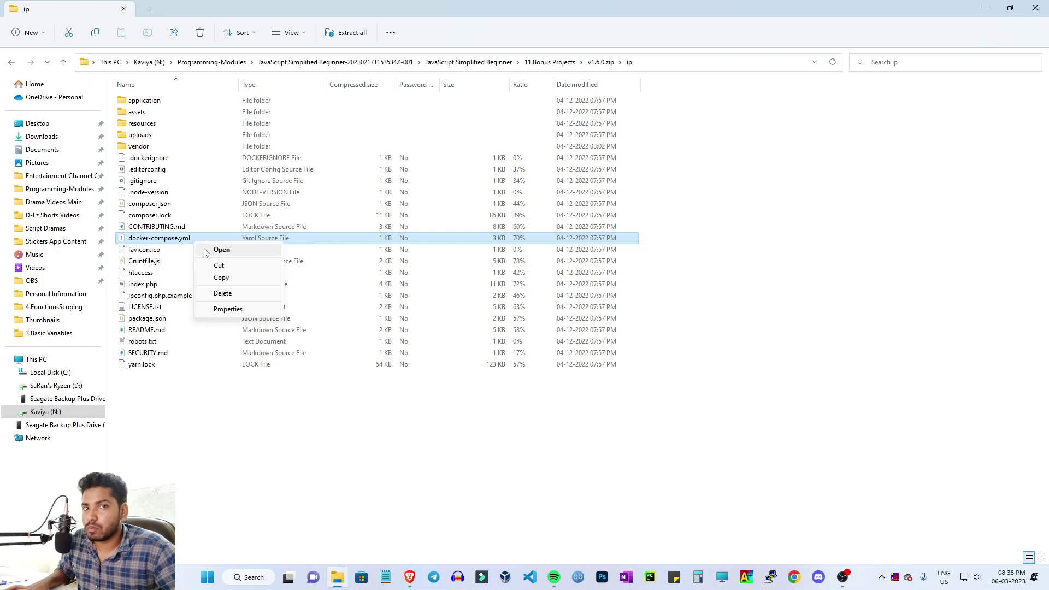
{"action": "left_click", "coordinate": [195, 427]}
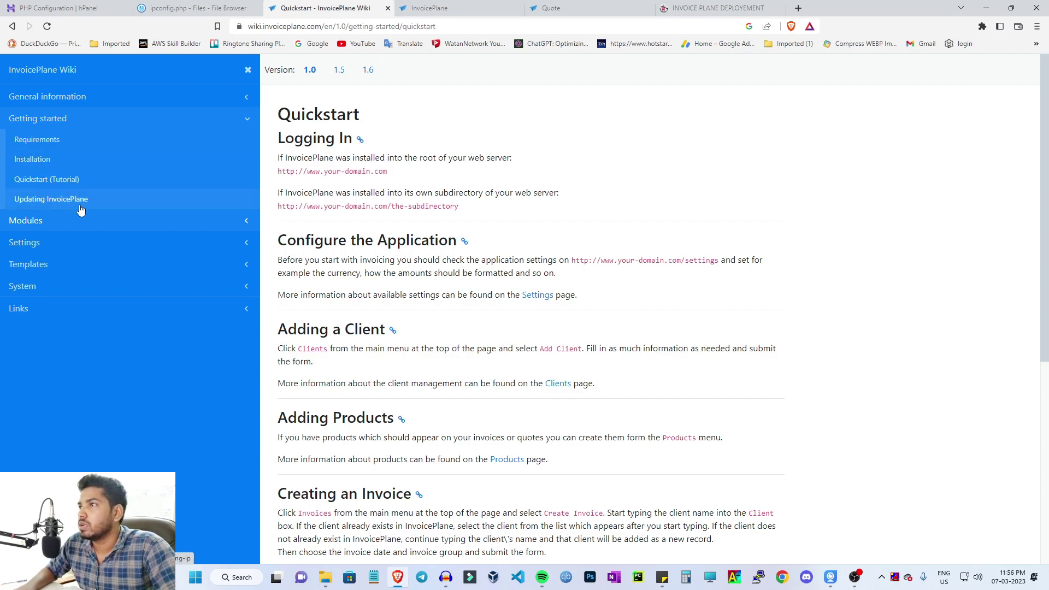
Switch from the Quickstart page to Requirements and review the extension list through php-zlib
{"action": "scroll", "coordinate": [417, 330], "scroll_direction": "down", "scroll_amount": 5}
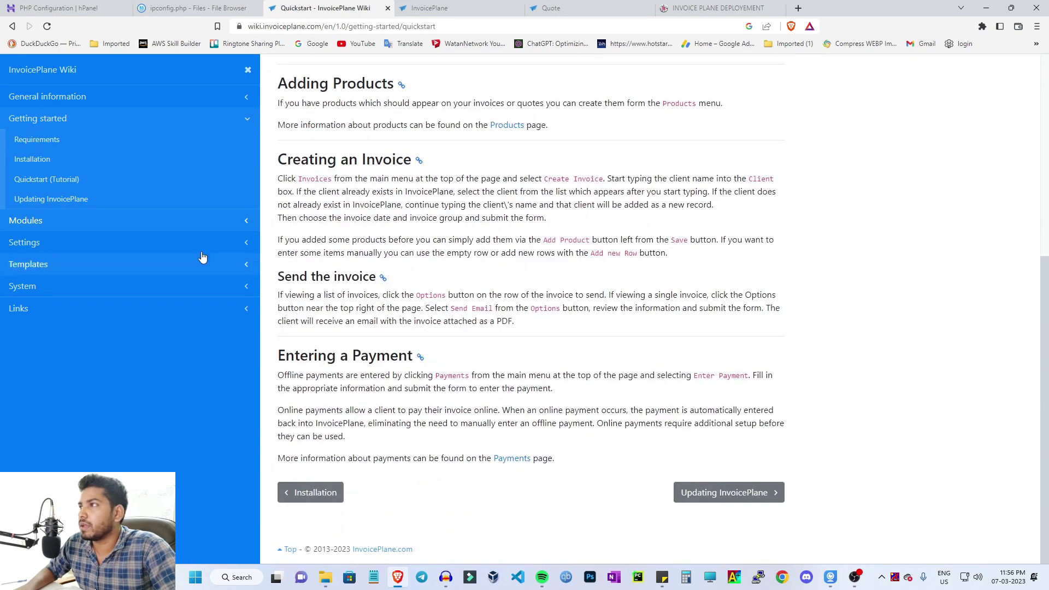
{"action": "scroll", "coordinate": [82, 219], "scroll_direction": "up", "scroll_amount": 5}
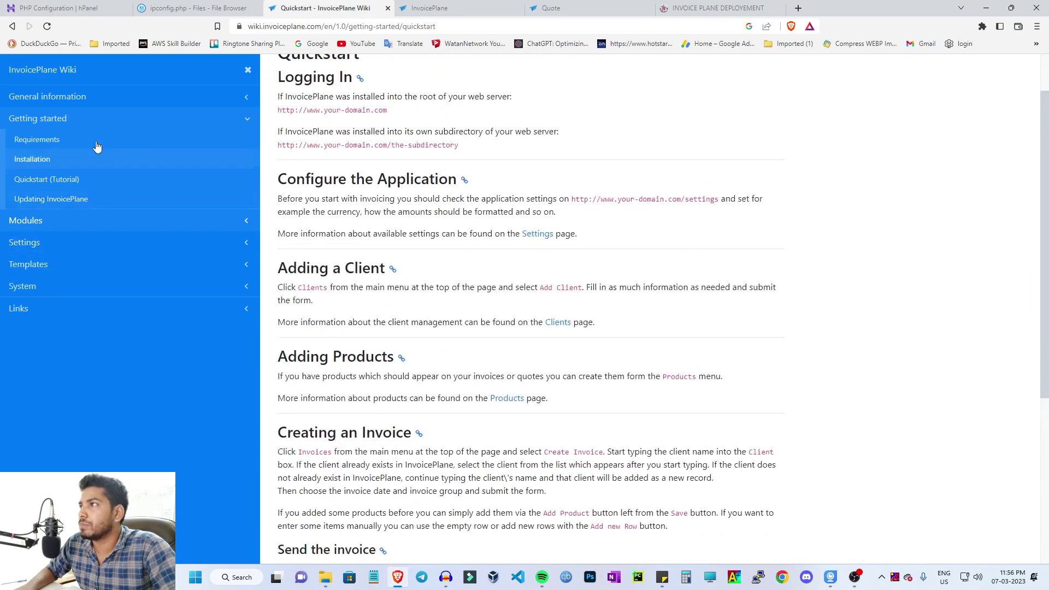
{"action": "left_click", "coordinate": [55, 141]}
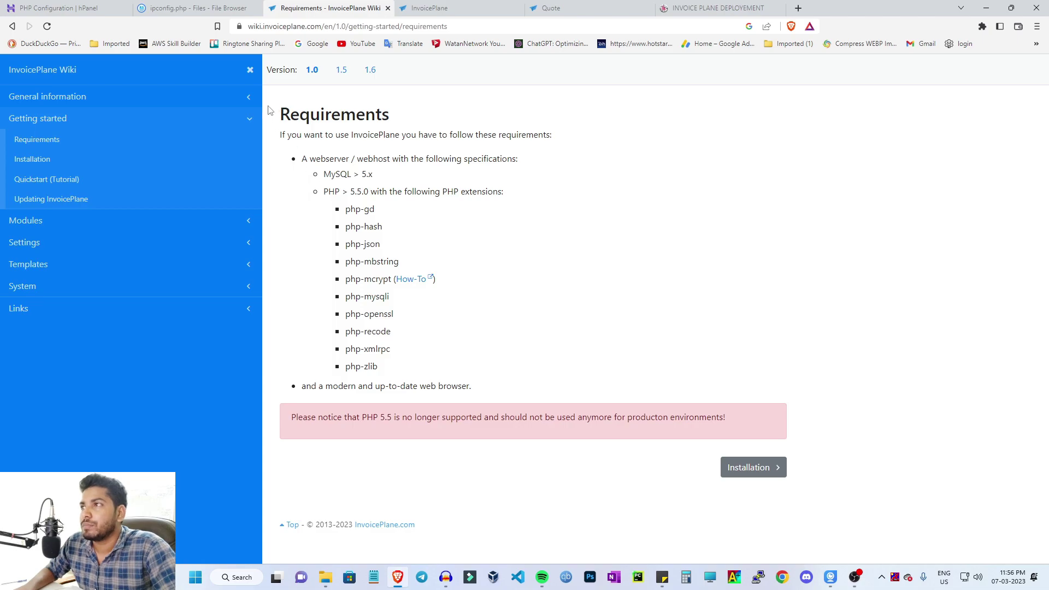
{"action": "left_click_drag", "start_coordinate": [269, 108], "coordinate": [534, 377]}
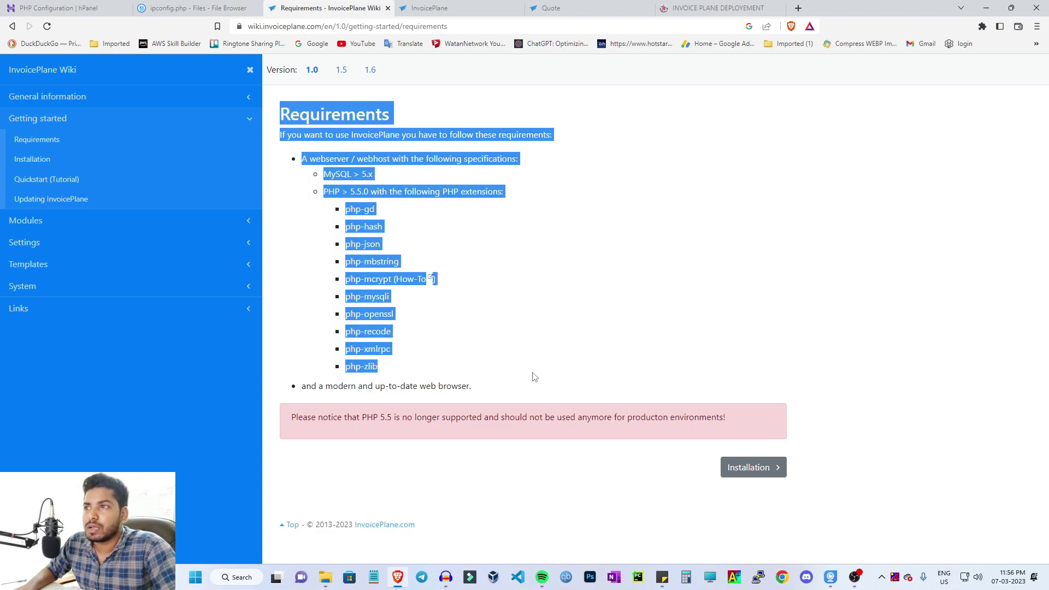
{"action": "left_click", "coordinate": [554, 316]}
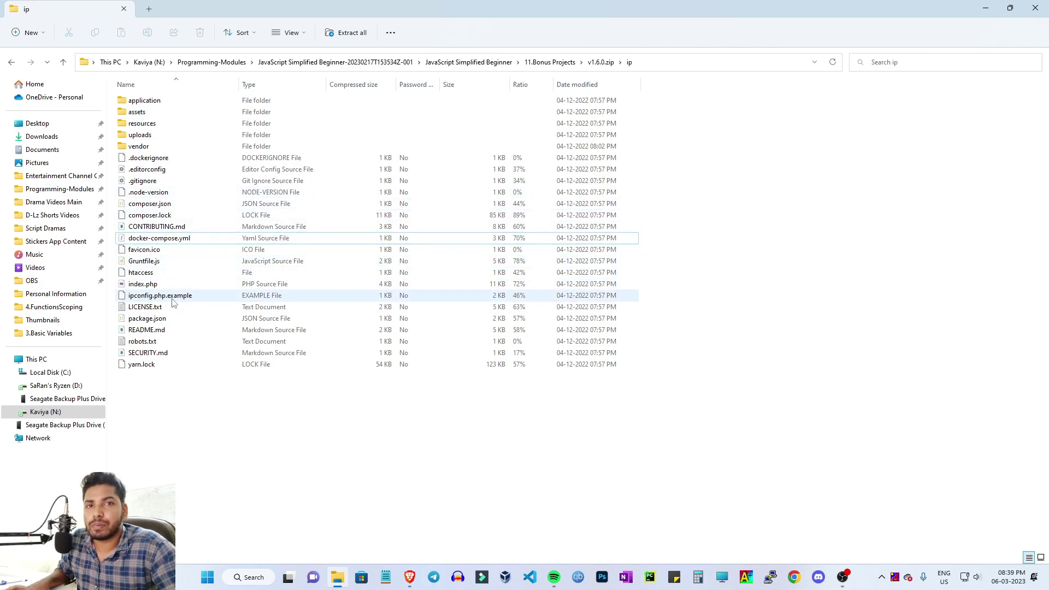
{"action": "right_click", "coordinate": [172, 299]}
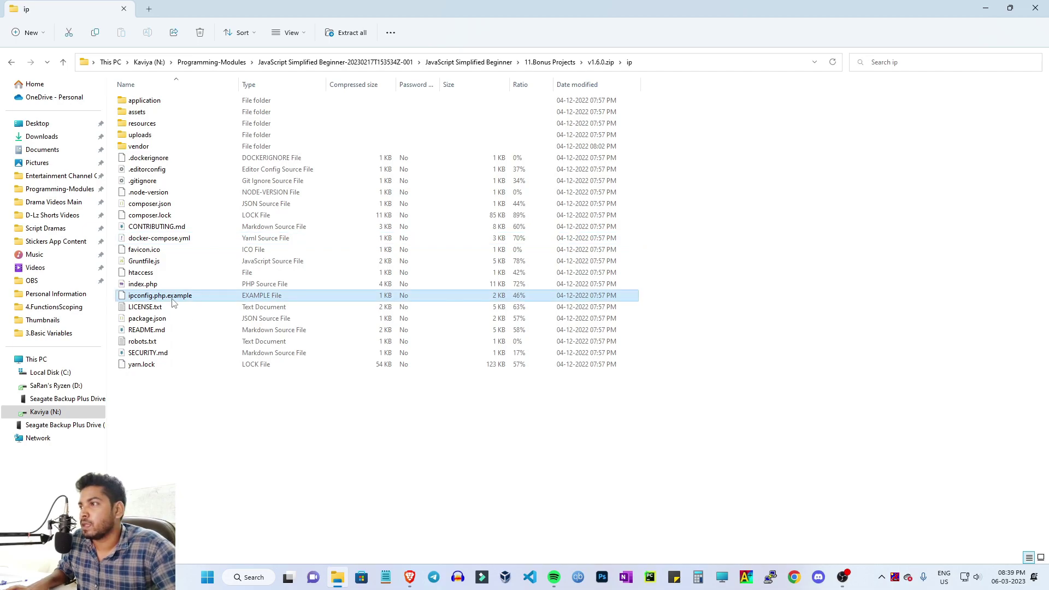
{"action": "left_click", "coordinate": [808, 187]}
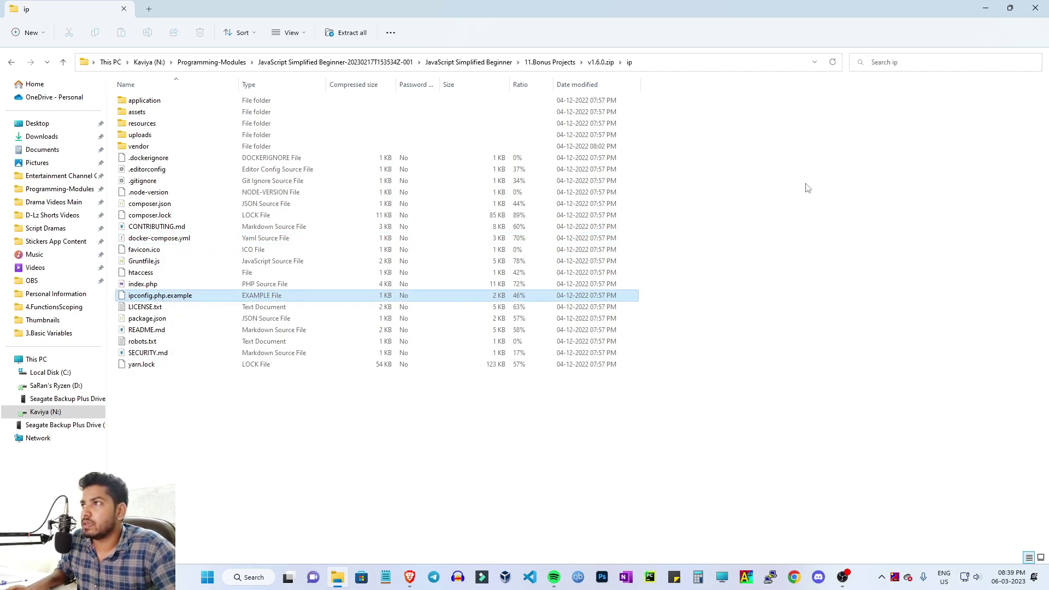
{"action": "left_click", "coordinate": [808, 187]}
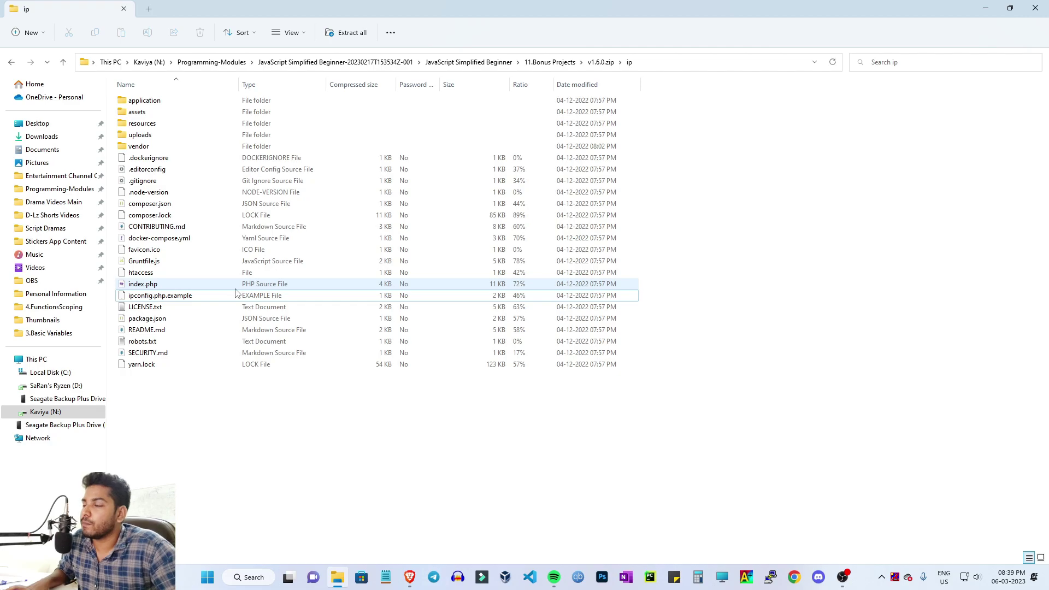
{"action": "left_click", "coordinate": [175, 301]}
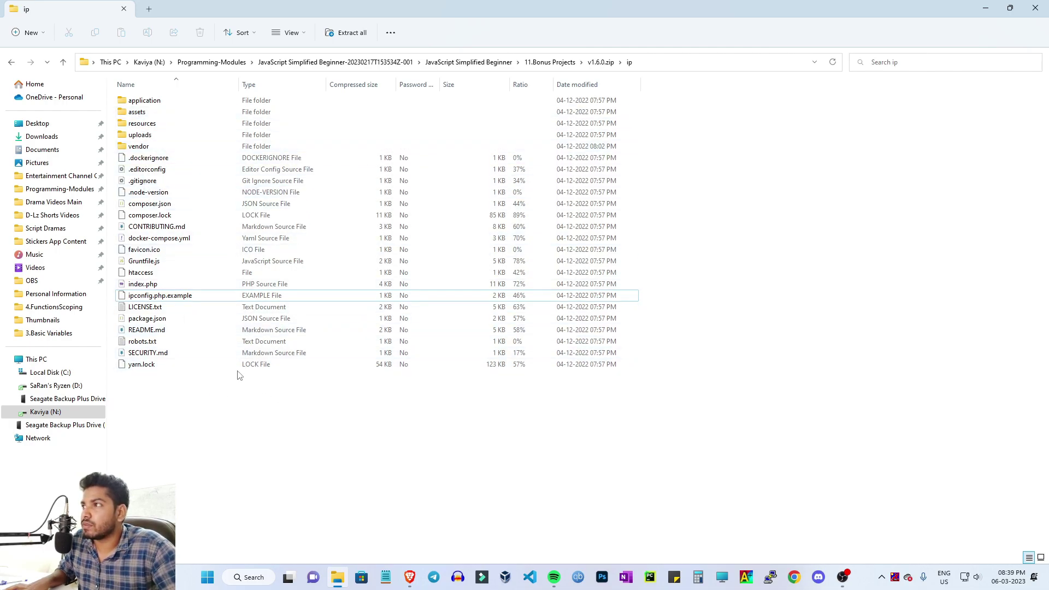
{"action": "mouse_move", "coordinate": [413, 585]}
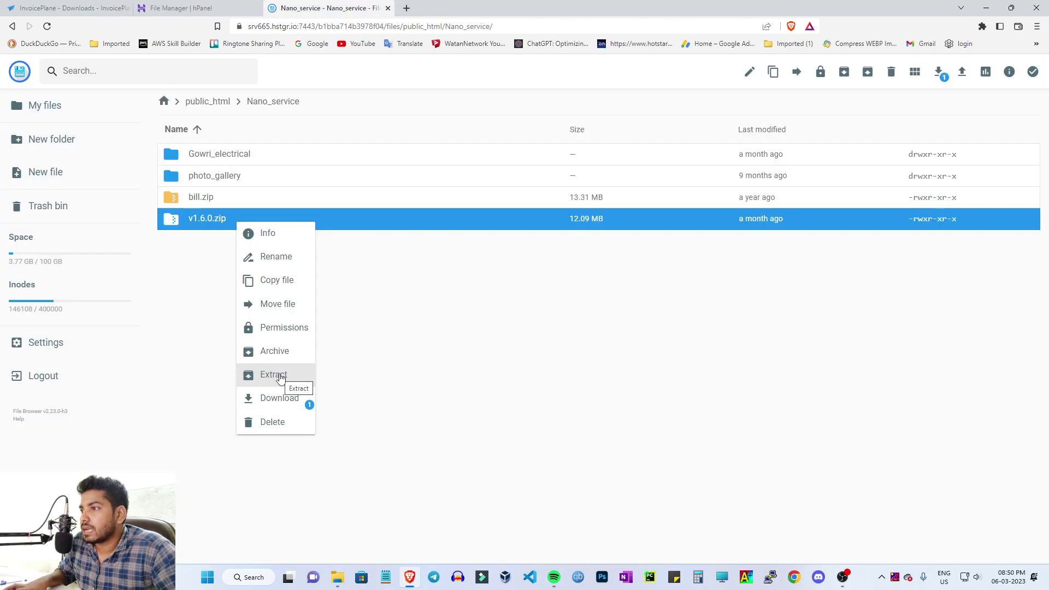
Extract v1.6.0.zip into a new folder named invoice
{"action": "left_click", "coordinate": [280, 377]}
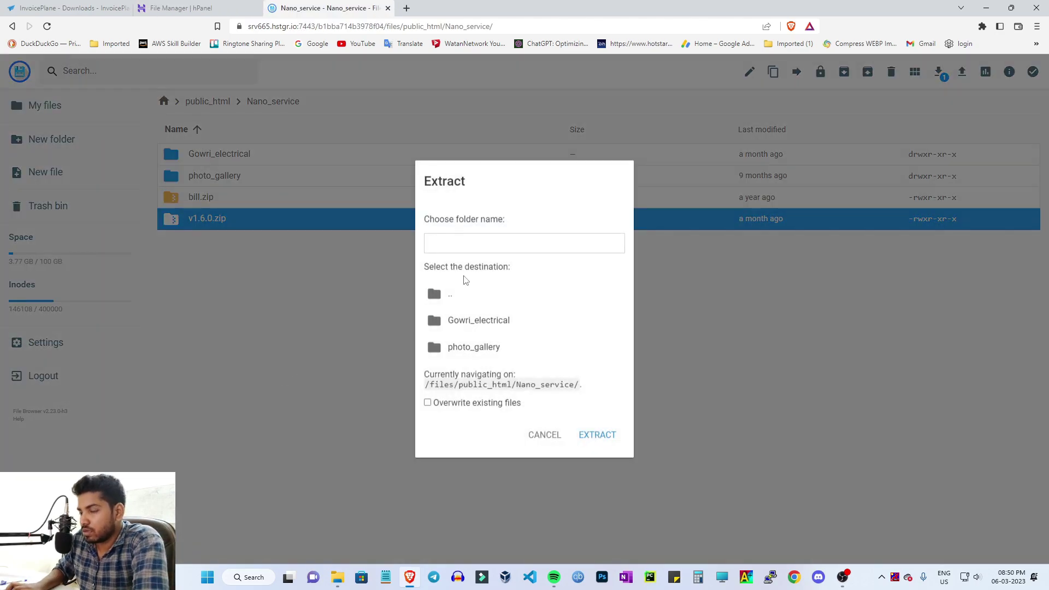
{"action": "type", "text": "inv"}
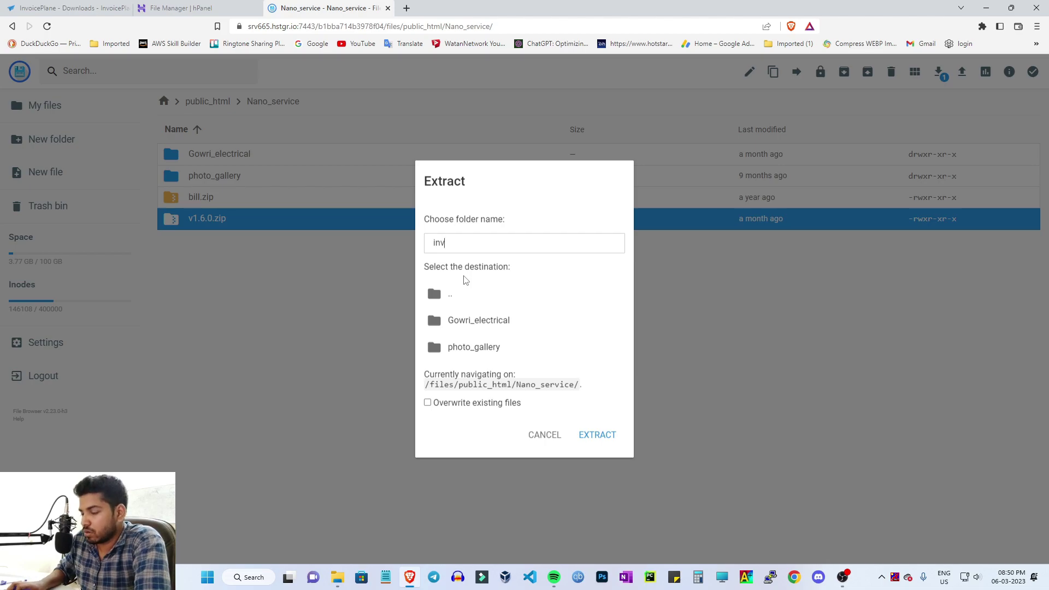
{"action": "type", "text": "oice"}
{"action": "left_click", "coordinate": [601, 436]}
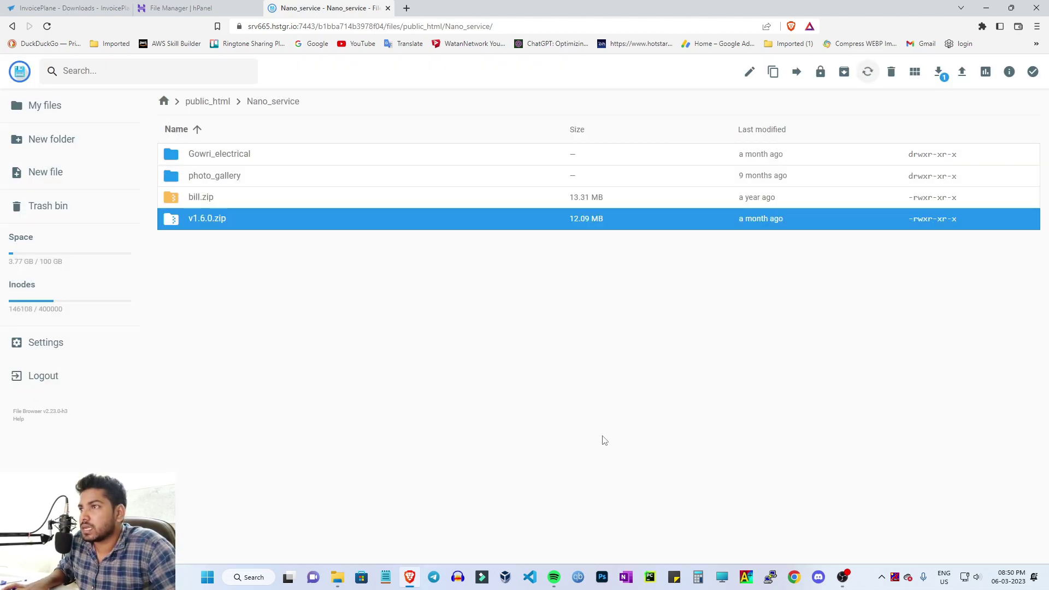
In Invoice > ip, begin renaming ipconfig.php.example by deleting its ending
{"action": "left_click", "coordinate": [202, 178]}
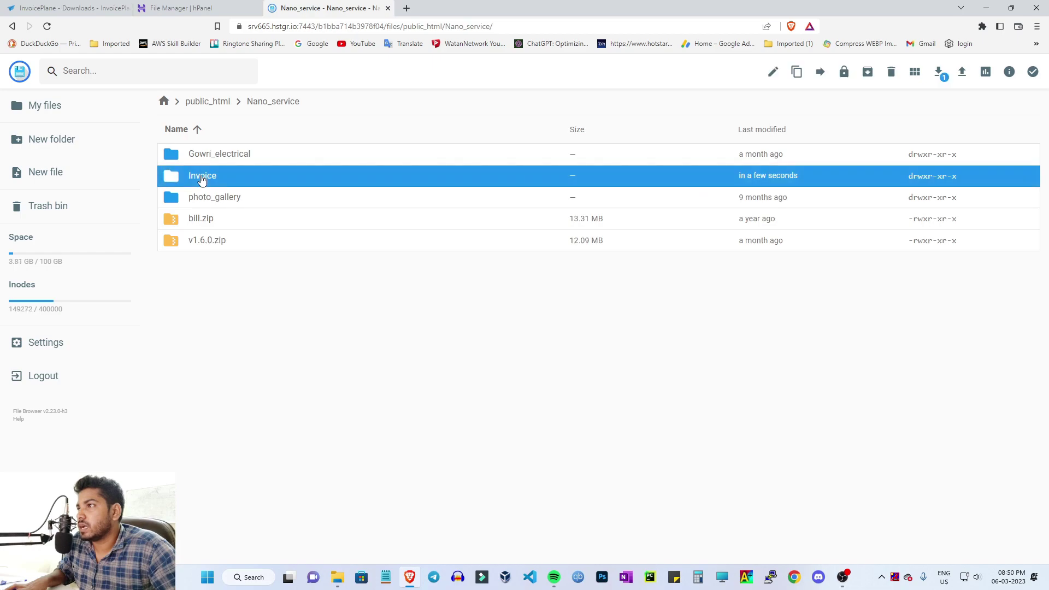
{"action": "double_click", "coordinate": [203, 178]}
{"action": "double_click", "coordinate": [207, 163]}
{"action": "scroll", "coordinate": [316, 321], "scroll_direction": "down", "scroll_amount": 3}
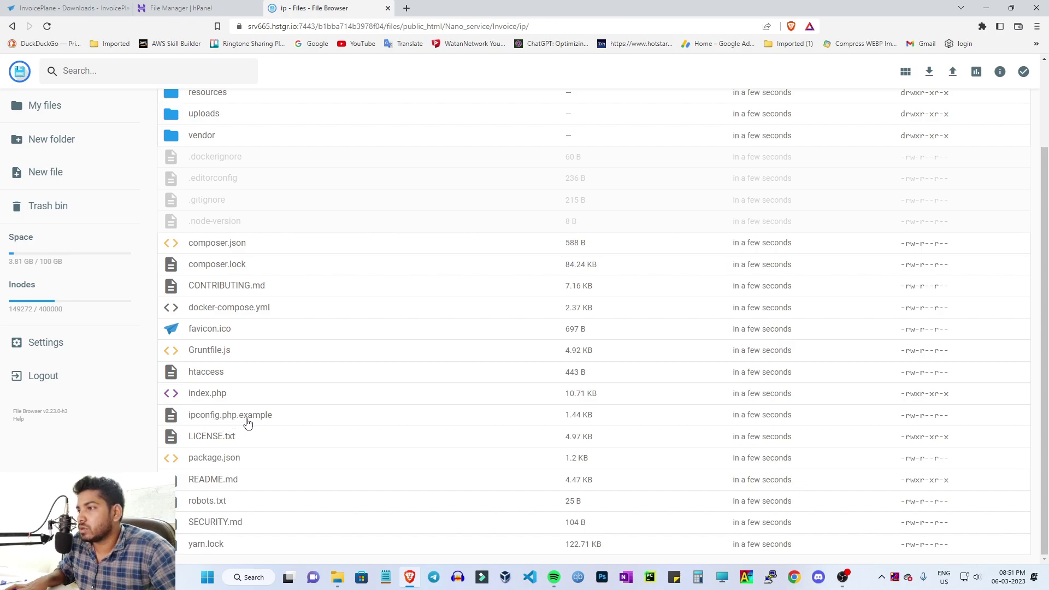
{"action": "left_click", "coordinate": [247, 421]}
{"action": "right_click", "coordinate": [250, 417]}
{"action": "left_click", "coordinate": [298, 474]}
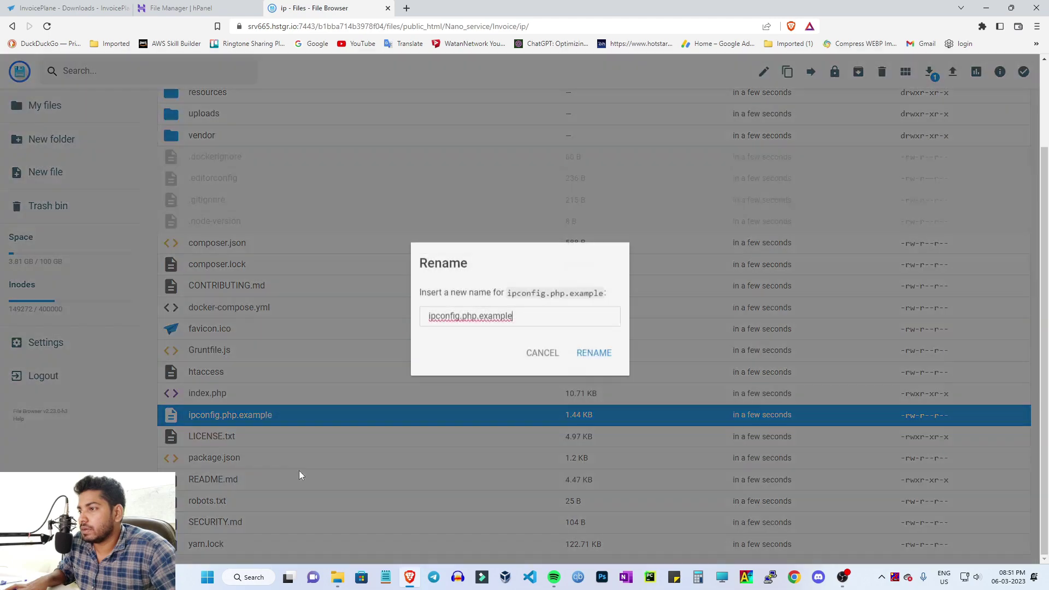
{"action": "key", "text": "BackSpace"}
{"action": "key", "text": "BackSpace"}
{"action": "key", "text": "BackSpace"}
{"action": "key", "text": "BackSpace"}
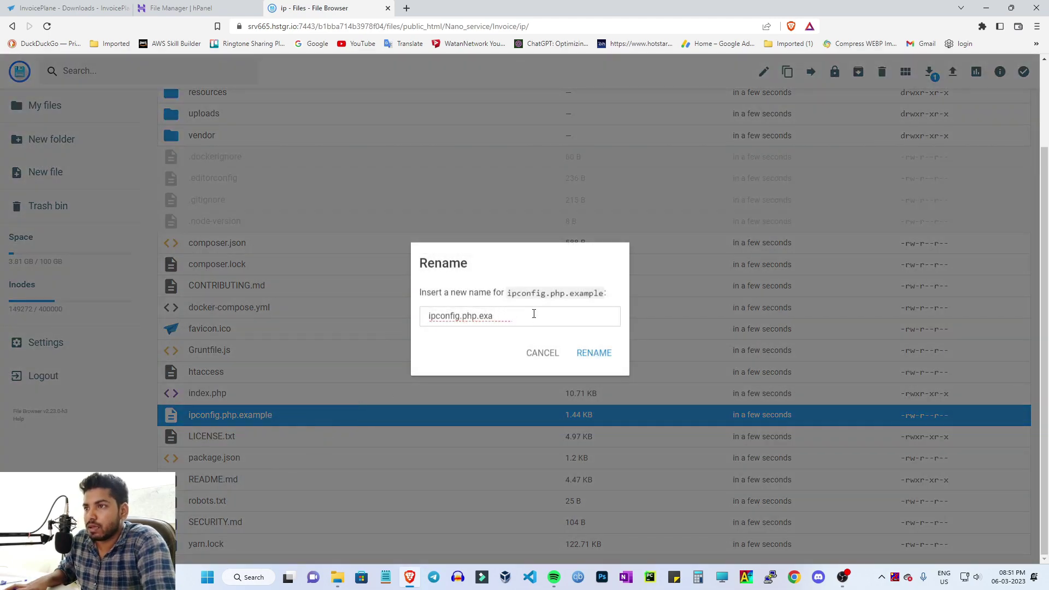
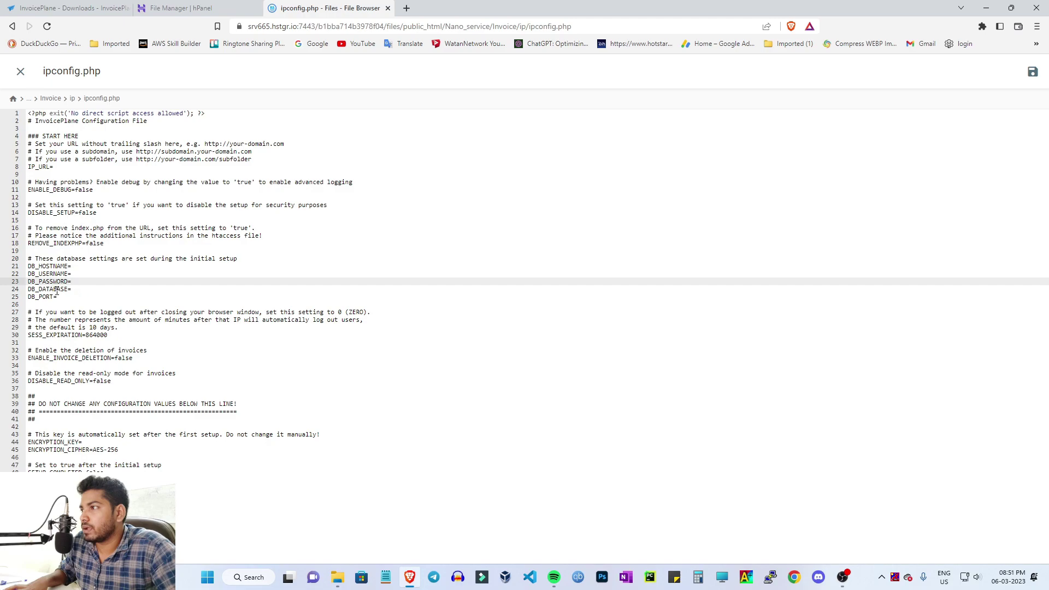
Review the blank database lines in ipconfig.php, then switch to the hPanel File Manager
{"action": "left_click_drag", "start_coordinate": [57, 301], "coordinate": [4, 259]}
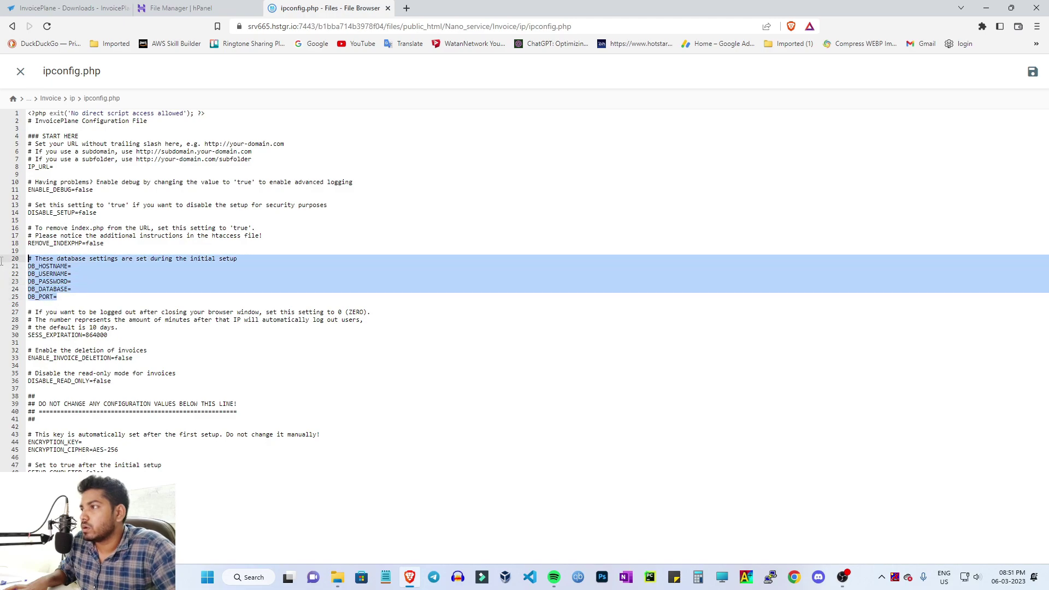
{"action": "left_click", "coordinate": [126, 284]}
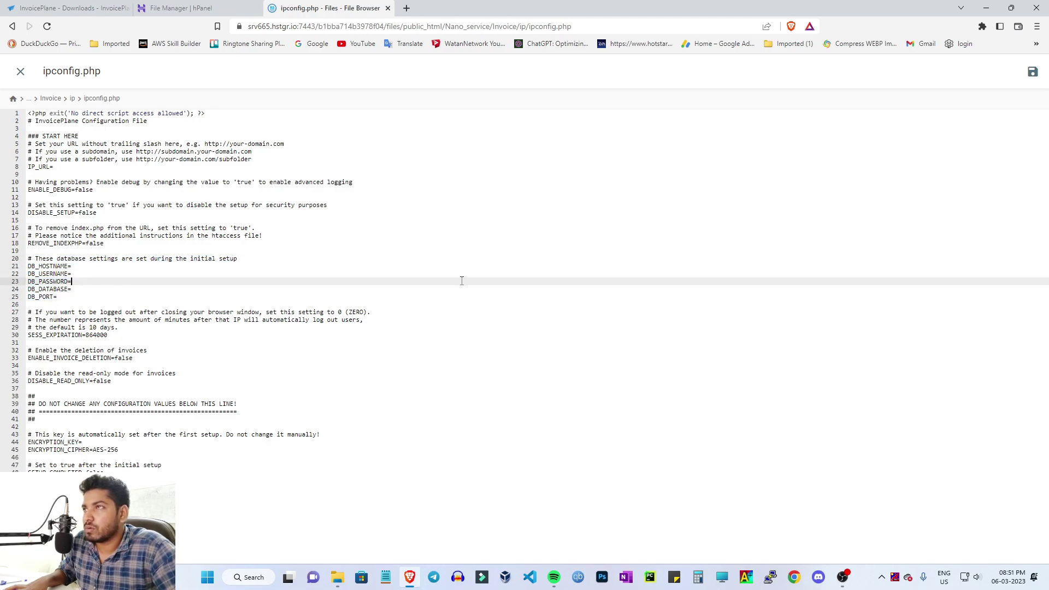
{"action": "left_click", "coordinate": [176, 8]}
Go to the MySQL database management page under Databases in hPanel
{"action": "scroll", "coordinate": [70, 437], "scroll_direction": "down", "scroll_amount": 3}
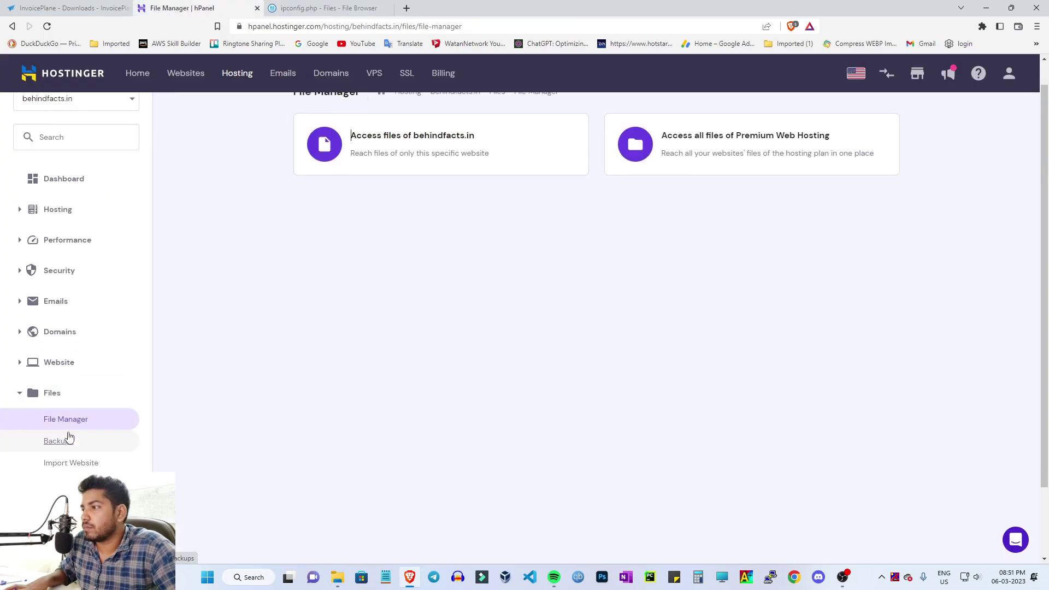
{"action": "left_click", "coordinate": [76, 470]}
{"action": "left_click", "coordinate": [66, 431]}
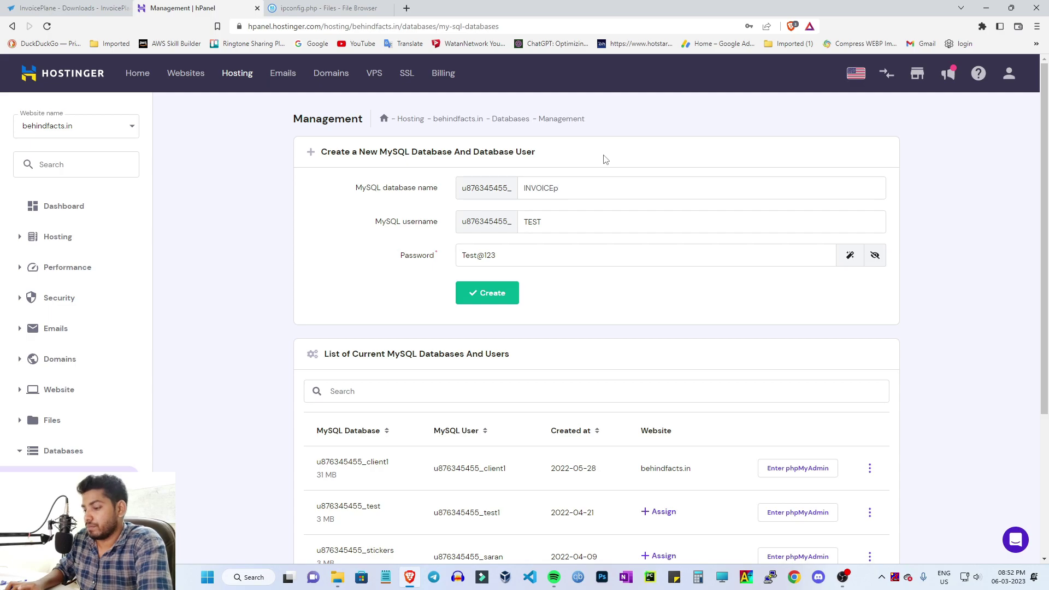
Create the INVOICEPLANE database with user TEST and select its full name to copy
{"action": "left_click_drag", "start_coordinate": [554, 188], "coordinate": [639, 190]}
{"action": "type", "text": "P"}
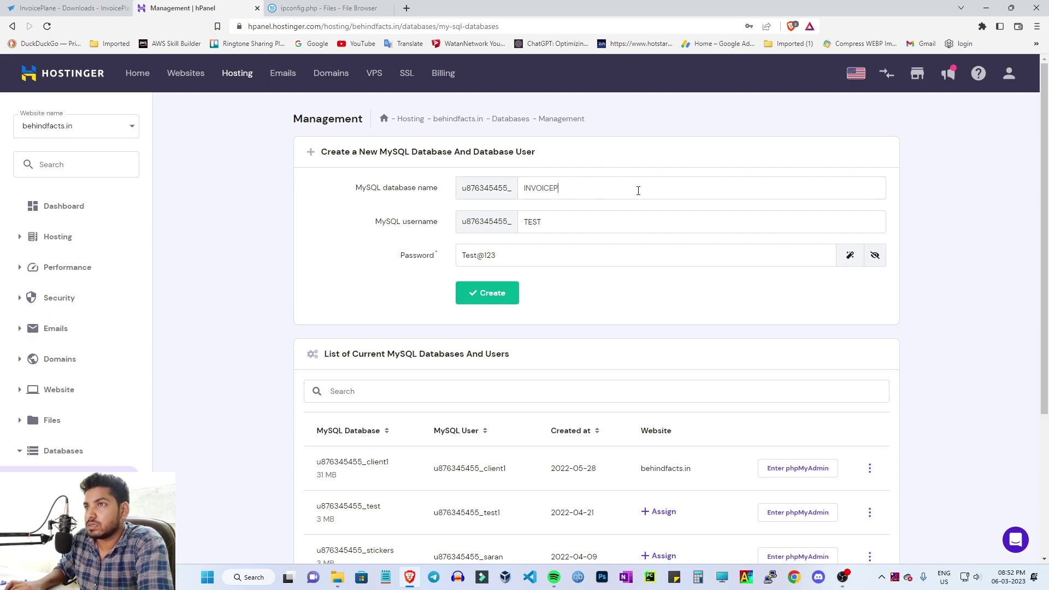
{"action": "type", "text": "LANE"}
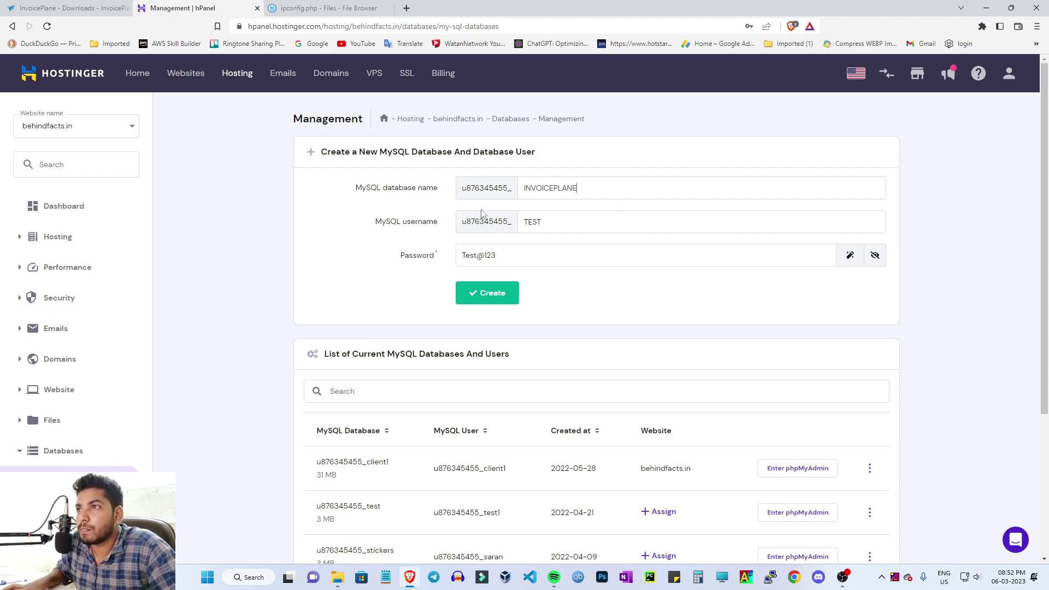
{"action": "double_click", "coordinate": [621, 193]}
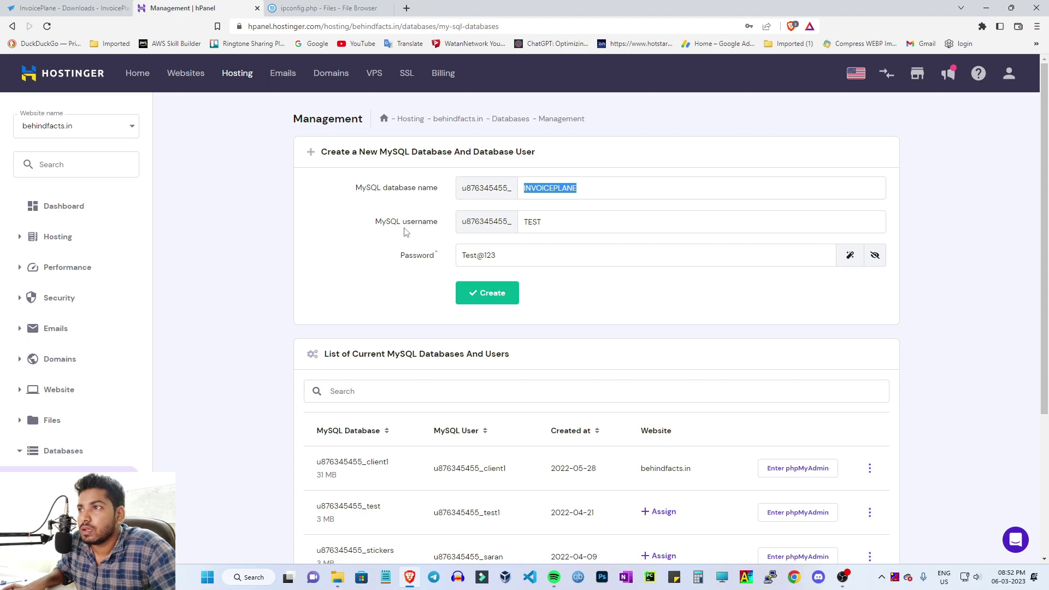
{"action": "key", "text": "Tab"}
{"action": "key", "text": "Tab"}
{"action": "left_click", "coordinate": [471, 301]}
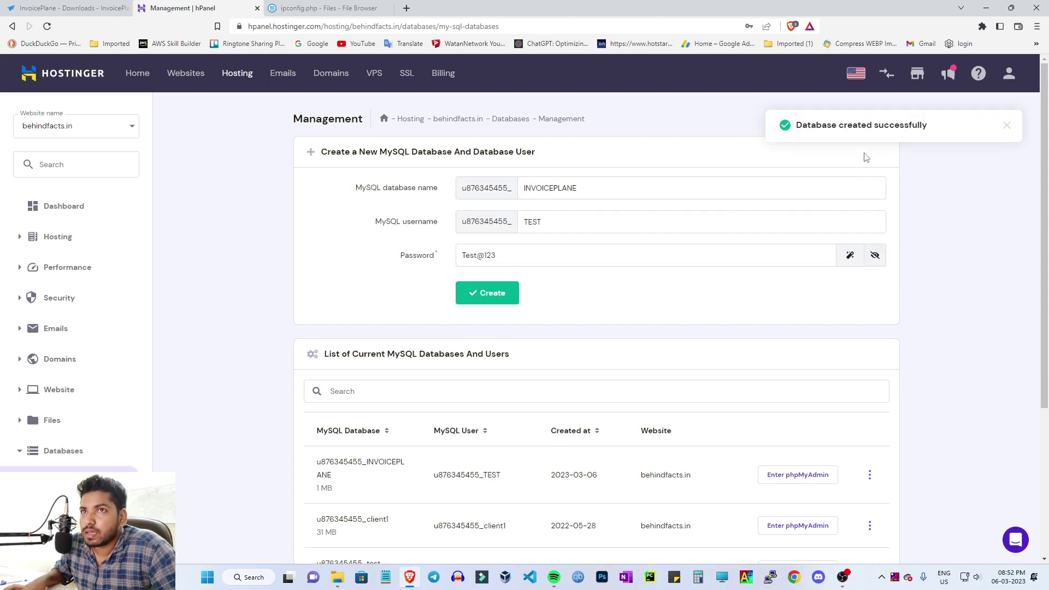
{"action": "double_click", "coordinate": [322, 470]}
{"action": "key", "text": "ctrl+c"}
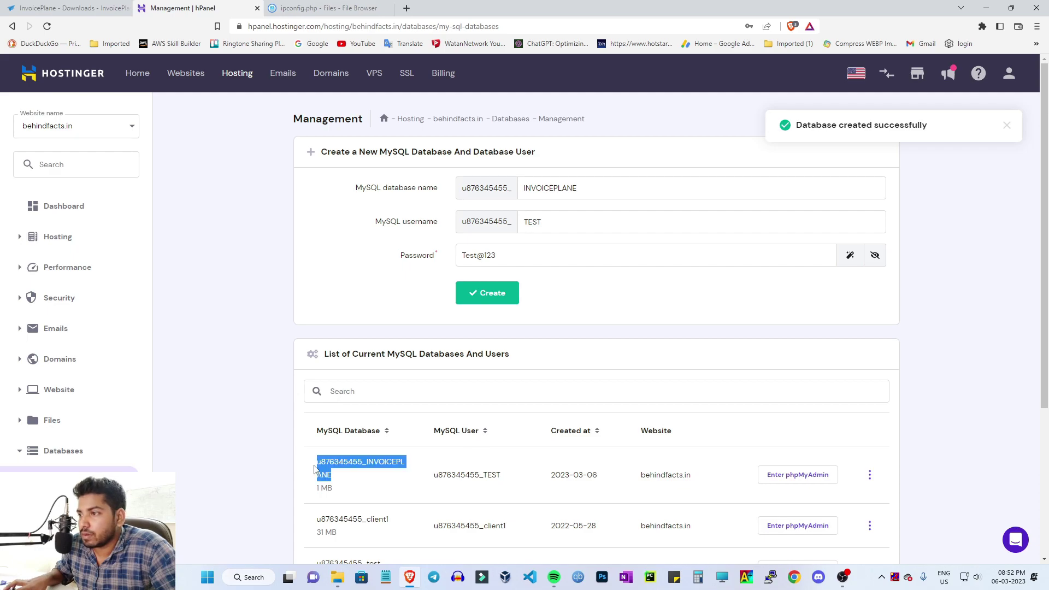
Paste the new database name after DB_DATABASE= in ipconfig.php
{"action": "left_click", "coordinate": [297, 7]}
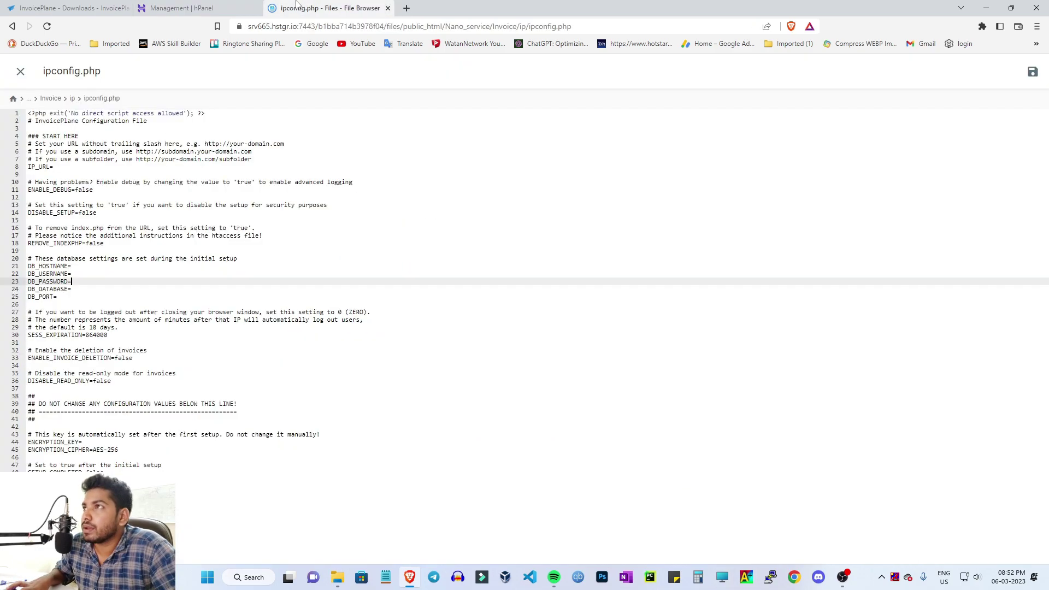
{"action": "left_click", "coordinate": [74, 275]}
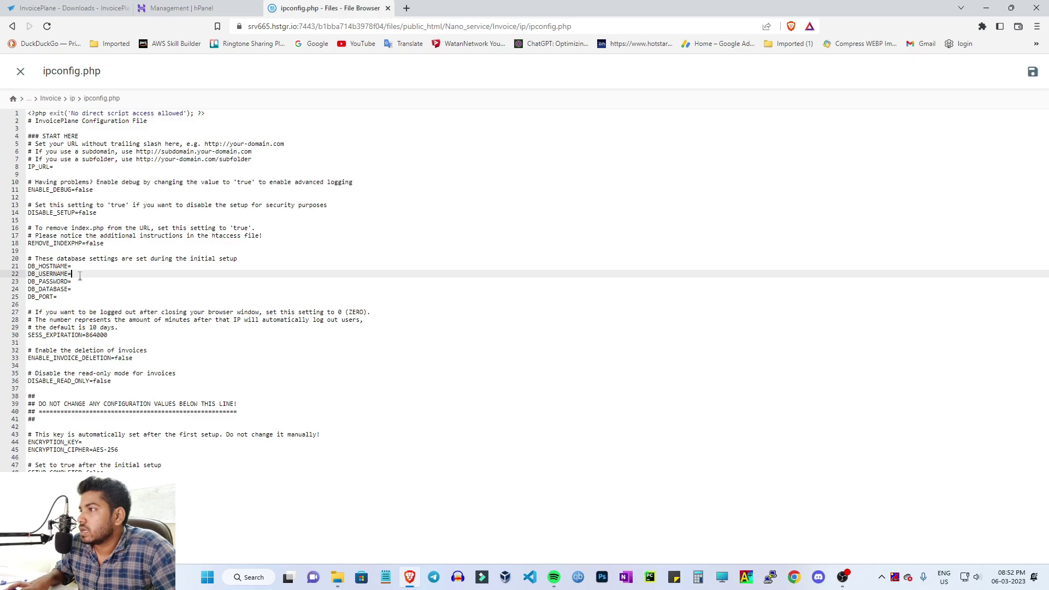
{"action": "left_click", "coordinate": [80, 288]}
{"action": "key", "text": "ctrl+v"}
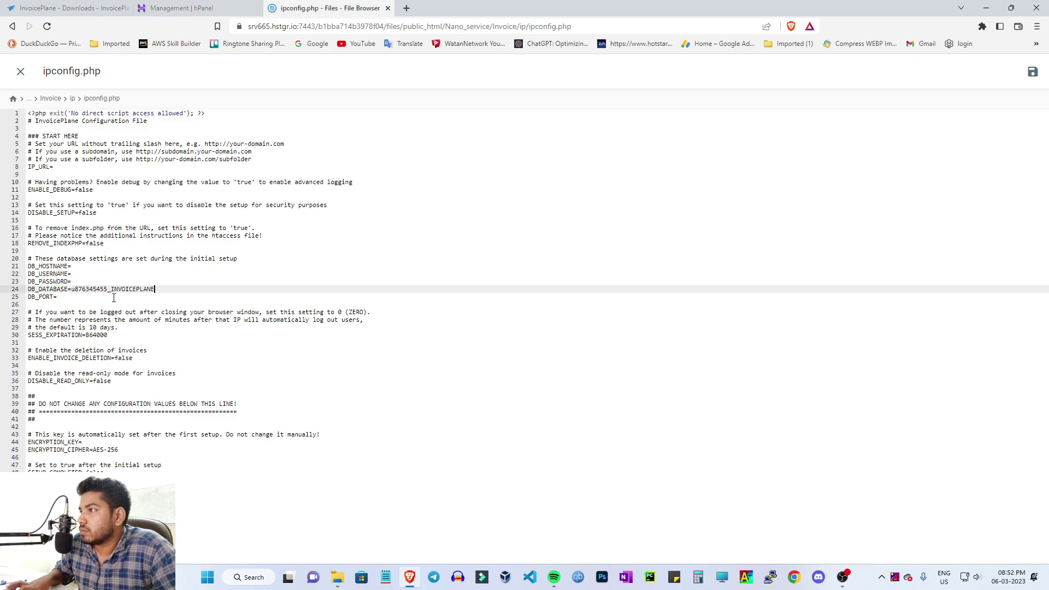
Copy the new MySQL user name from hPanel and paste it after DB_USERNAME=
{"action": "key", "text": "ctrl+shift+Tab"}
{"action": "key", "text": "ctrl+shift+Tab"}
{"action": "key", "text": "ctrl+Tab"}
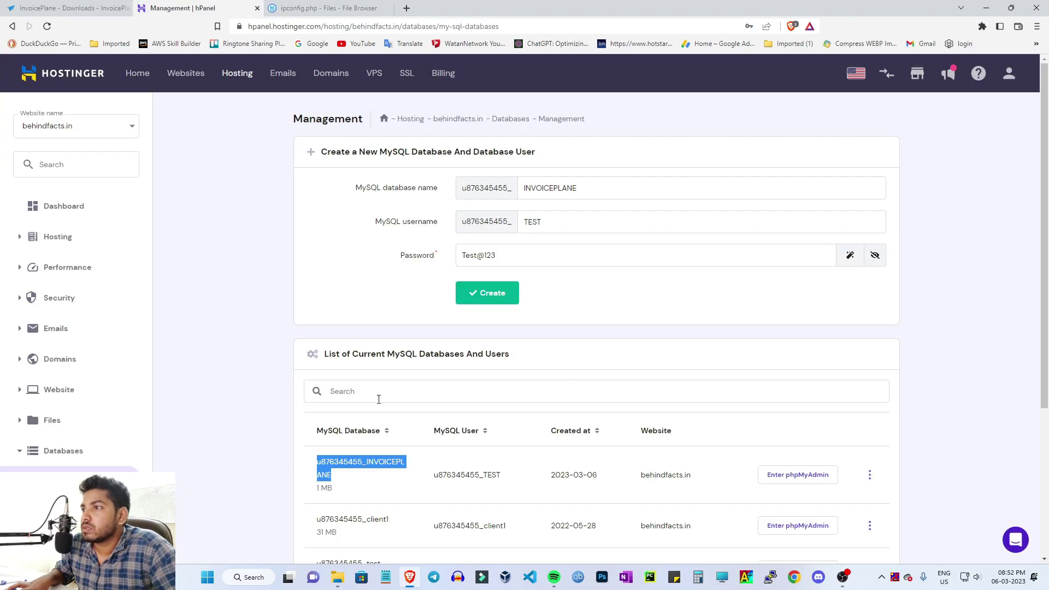
{"action": "left_click_drag", "start_coordinate": [502, 475], "coordinate": [433, 476]}
{"action": "key", "text": "ctrl+c"}
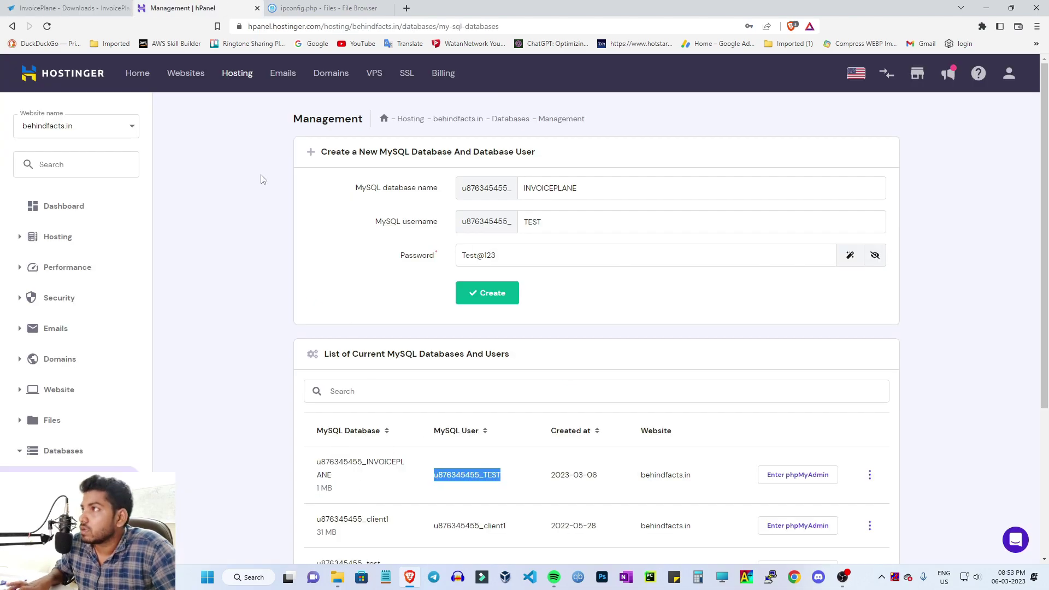
{"action": "left_click", "coordinate": [86, 8]}
{"action": "left_click", "coordinate": [295, 7]}
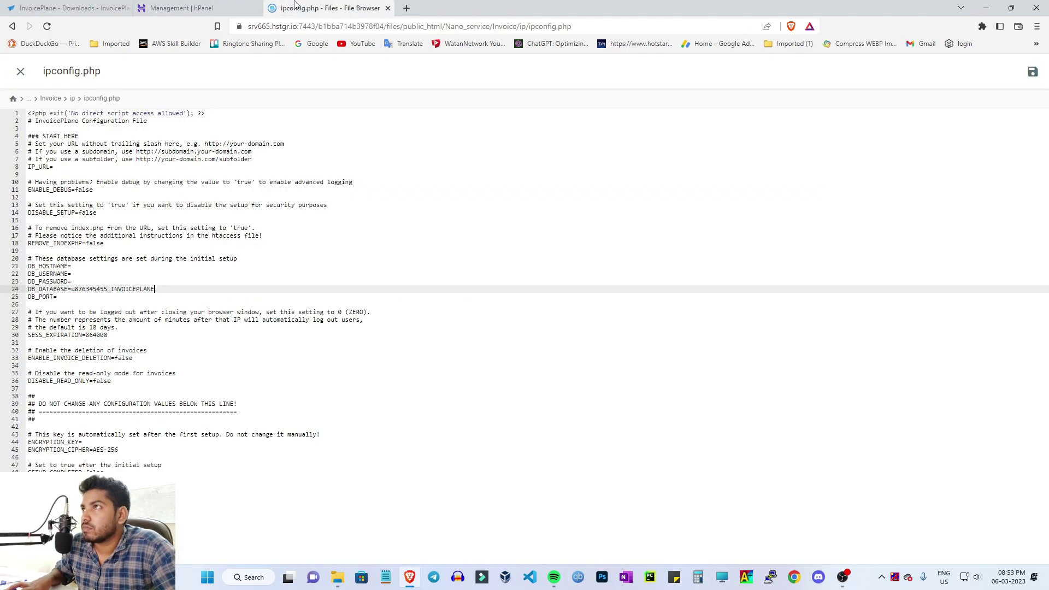
{"action": "left_click", "coordinate": [71, 275]}
{"action": "key", "text": "ctrl+v"}
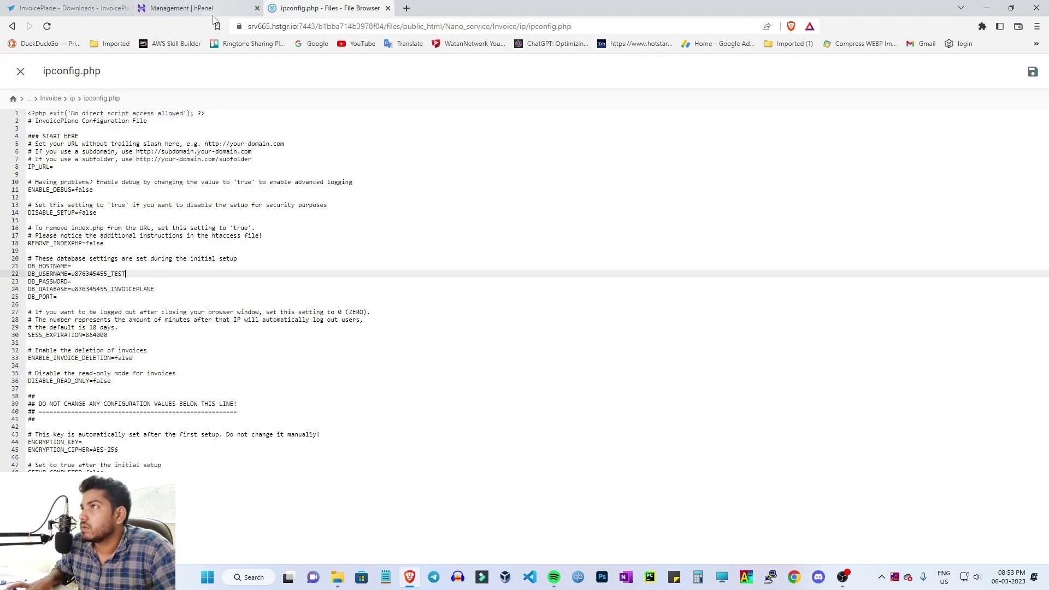
Fill in the database password, DB_PORT=3306 and DB_HOSTNAME=localhost
{"action": "left_click", "coordinate": [199, 6]}
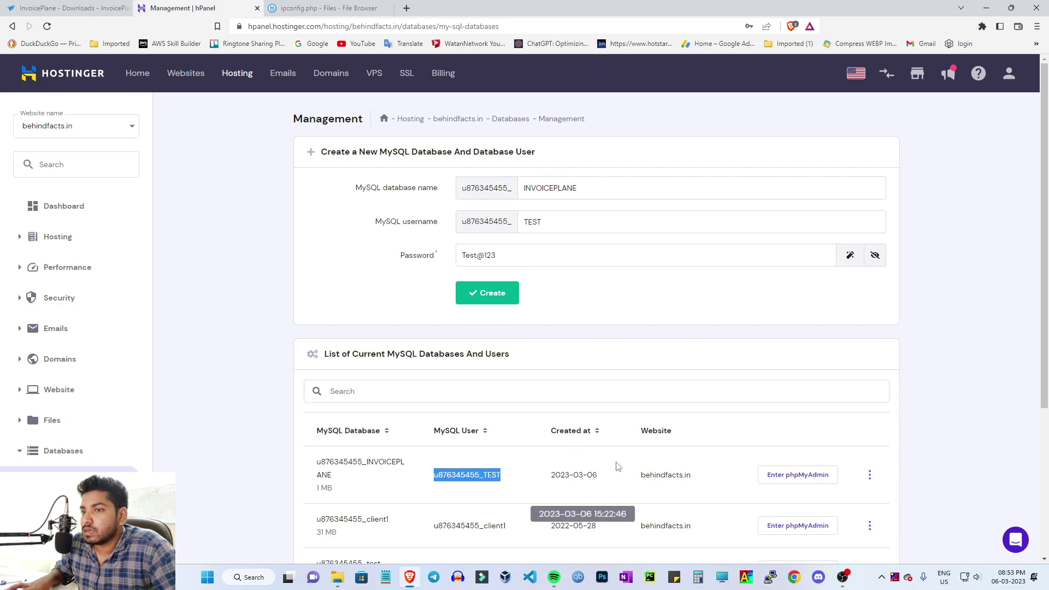
{"action": "left_click", "coordinate": [31, 11]}
{"action": "left_click", "coordinate": [180, 8]}
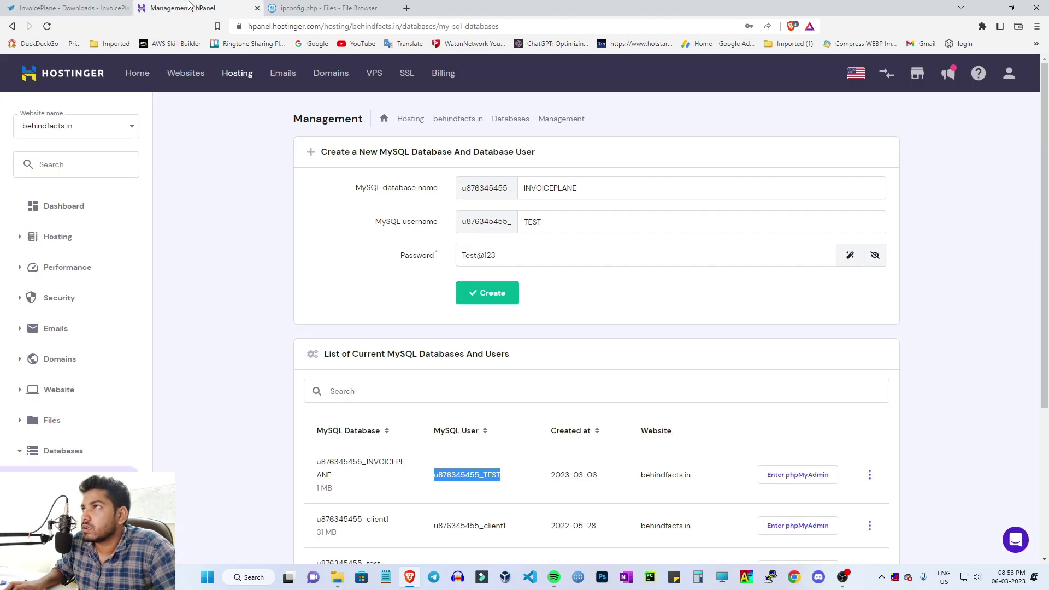
{"action": "left_click", "coordinate": [346, 5]}
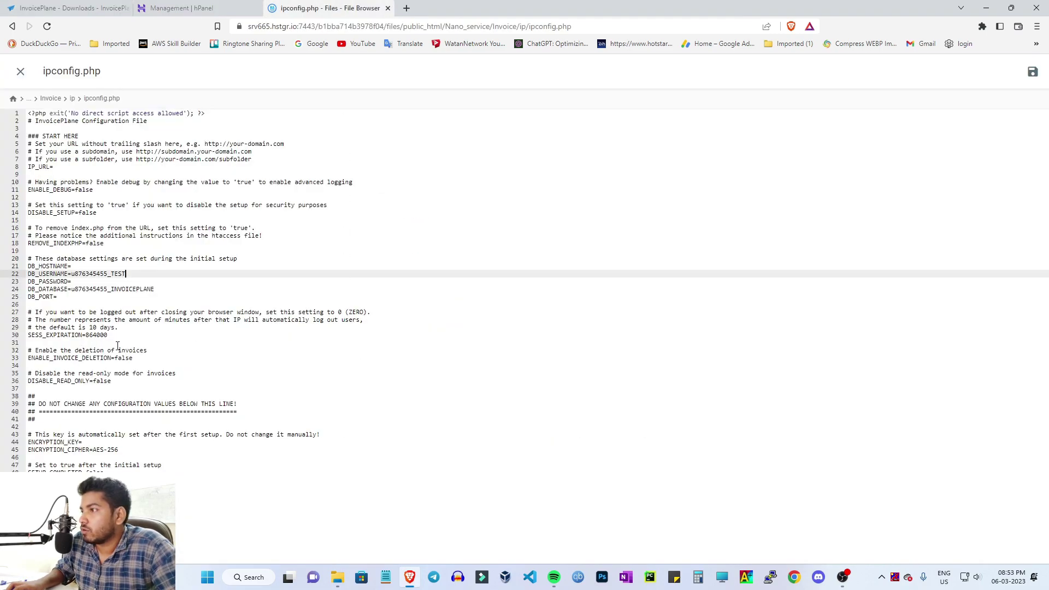
{"action": "left_click", "coordinate": [98, 283]}
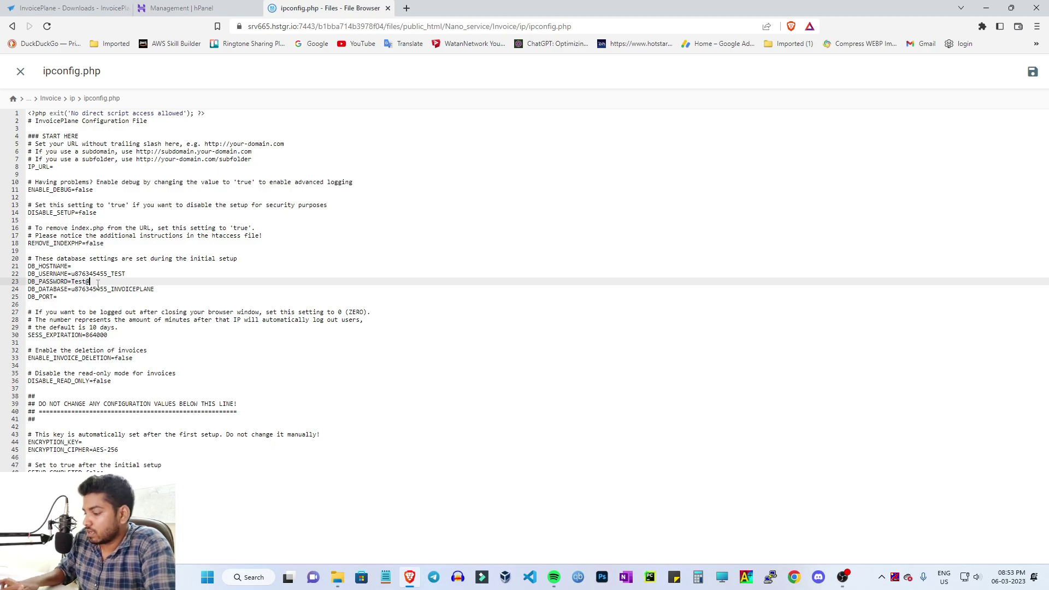
{"action": "left_click", "coordinate": [72, 296]}
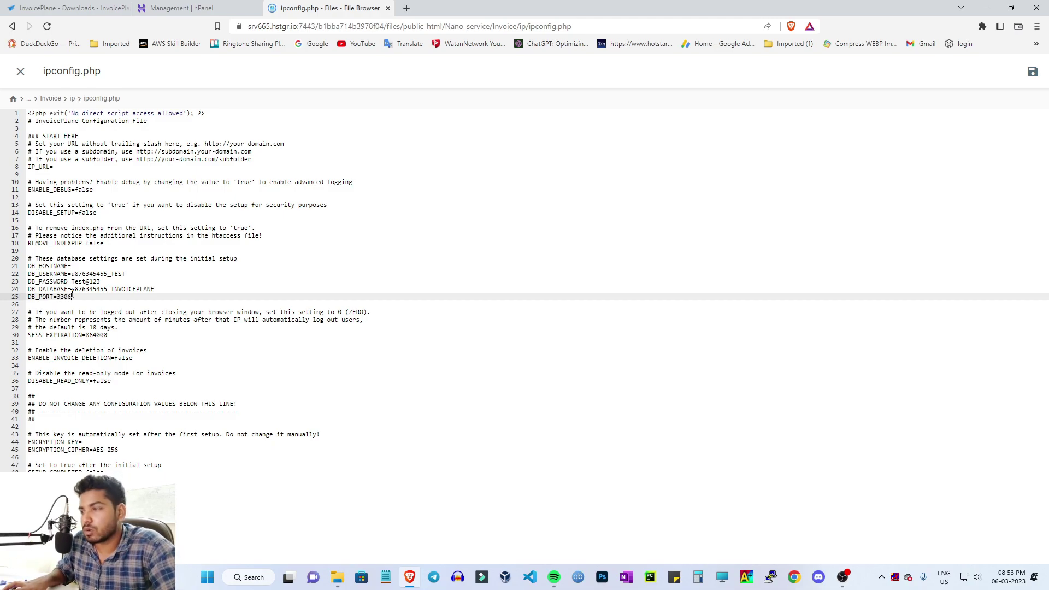
{"action": "left_click", "coordinate": [81, 266]}
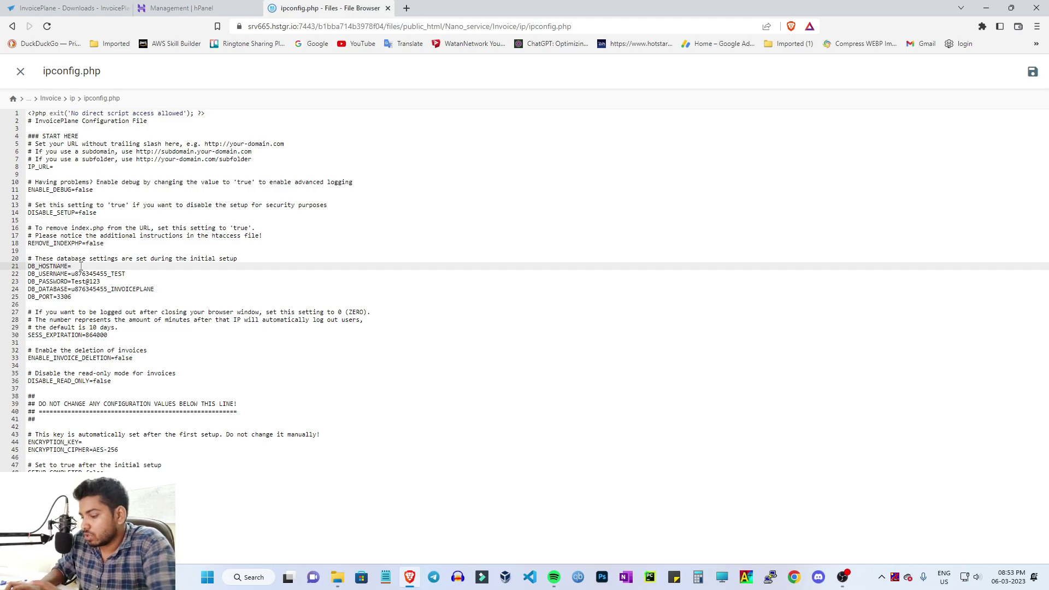
{"action": "type", "text": "localhost"}
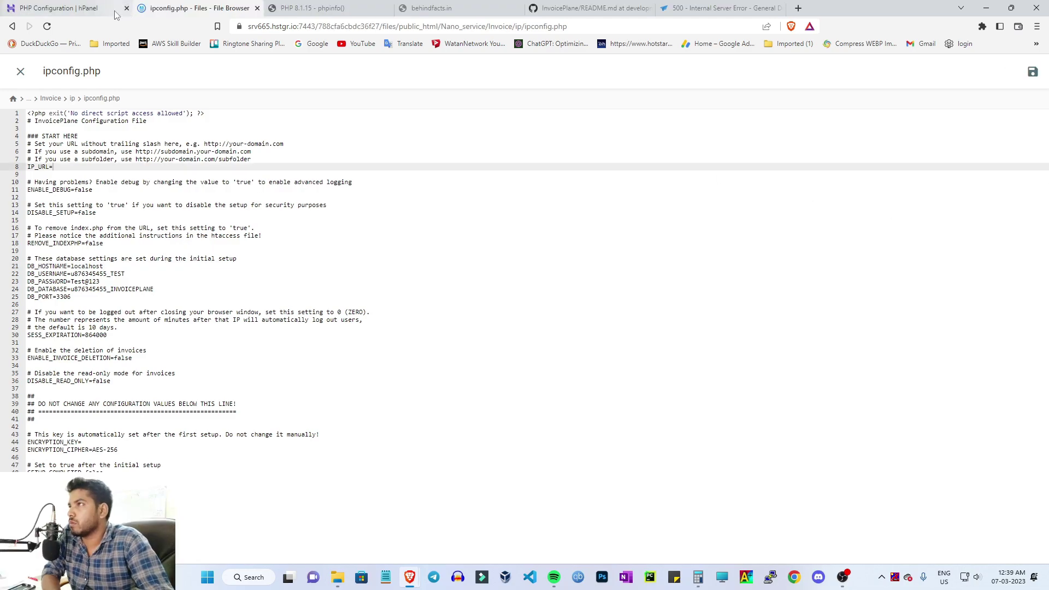
Review the PHP extensions on the hPanel PHP Configuration page
{"action": "left_click", "coordinate": [54, 7]}
{"action": "scroll", "coordinate": [244, 211], "scroll_direction": "up", "scroll_amount": 4}
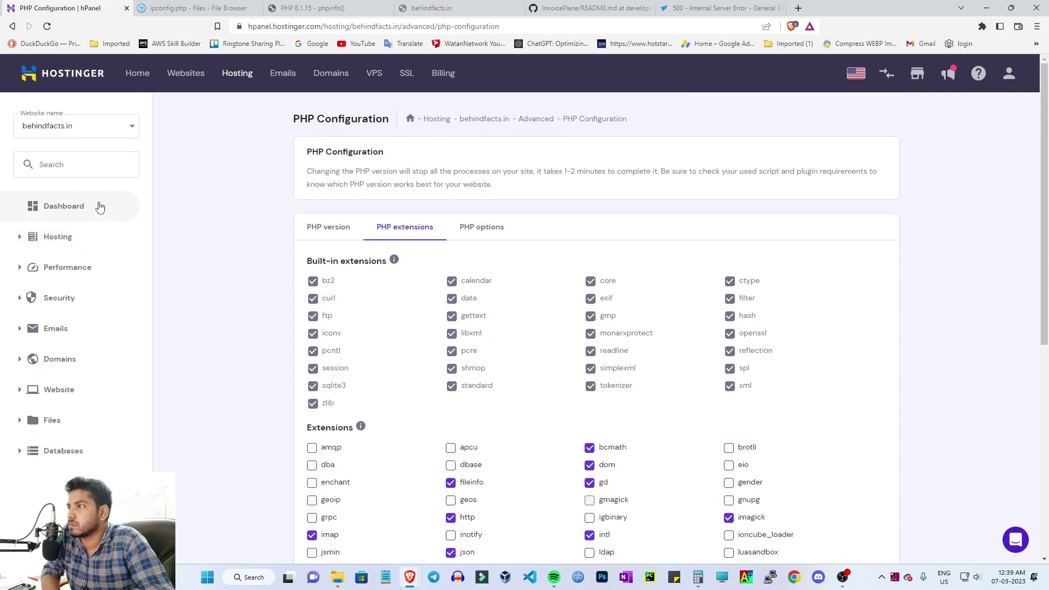
{"action": "scroll", "coordinate": [98, 209], "scroll_direction": "down", "scroll_amount": 4}
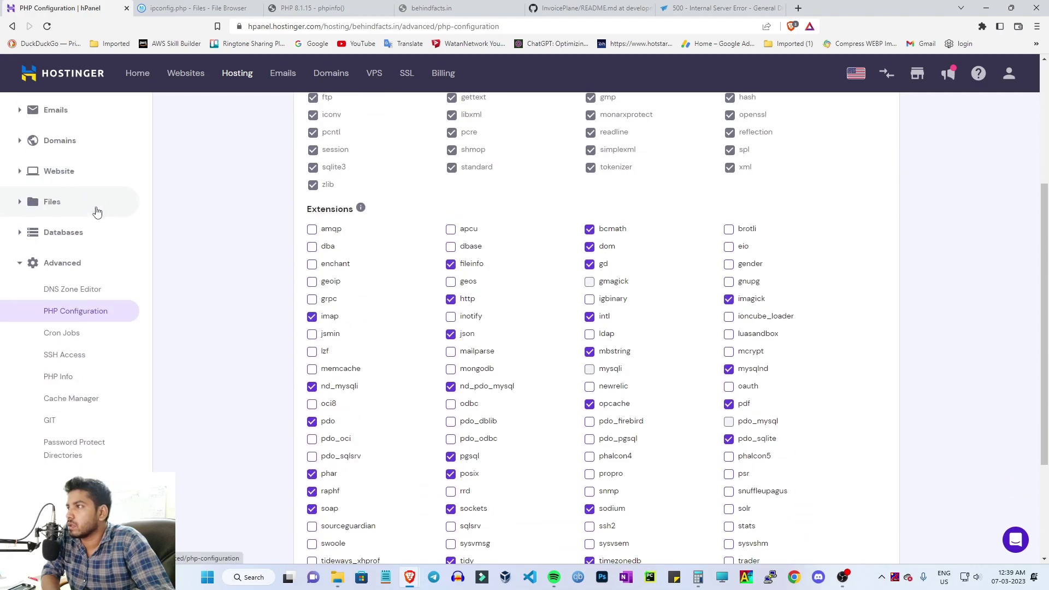
{"action": "left_click", "coordinate": [20, 264]}
{"action": "scroll", "coordinate": [47, 205], "scroll_direction": "up", "scroll_amount": 1}
View Subdomains, see the site's HTTP 500 error, and close ipconfig.php
{"action": "left_click", "coordinate": [62, 195]}
{"action": "left_click", "coordinate": [75, 248]}
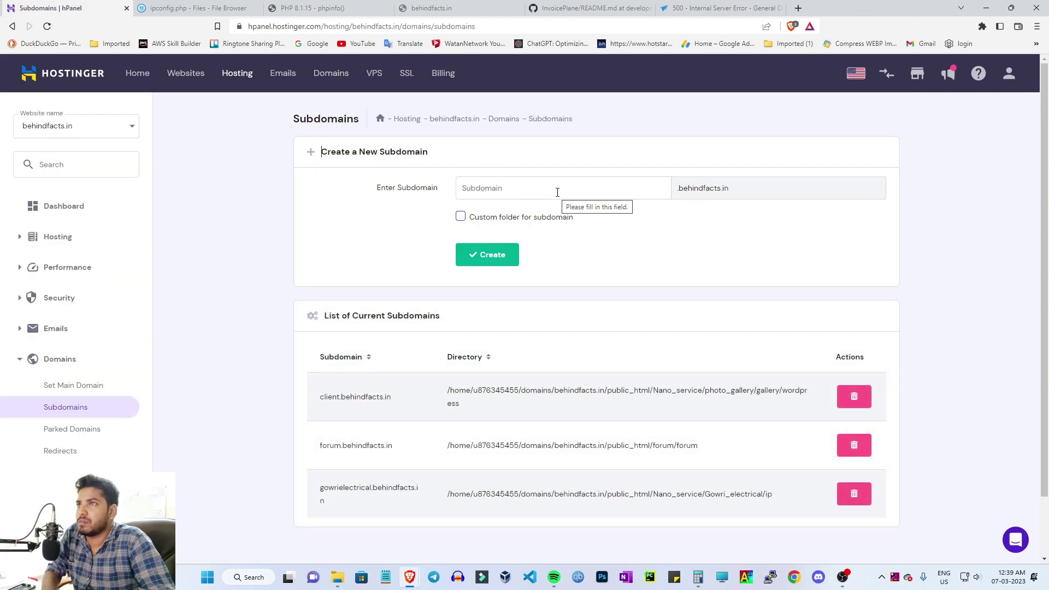
{"action": "left_click", "coordinate": [437, 8]}
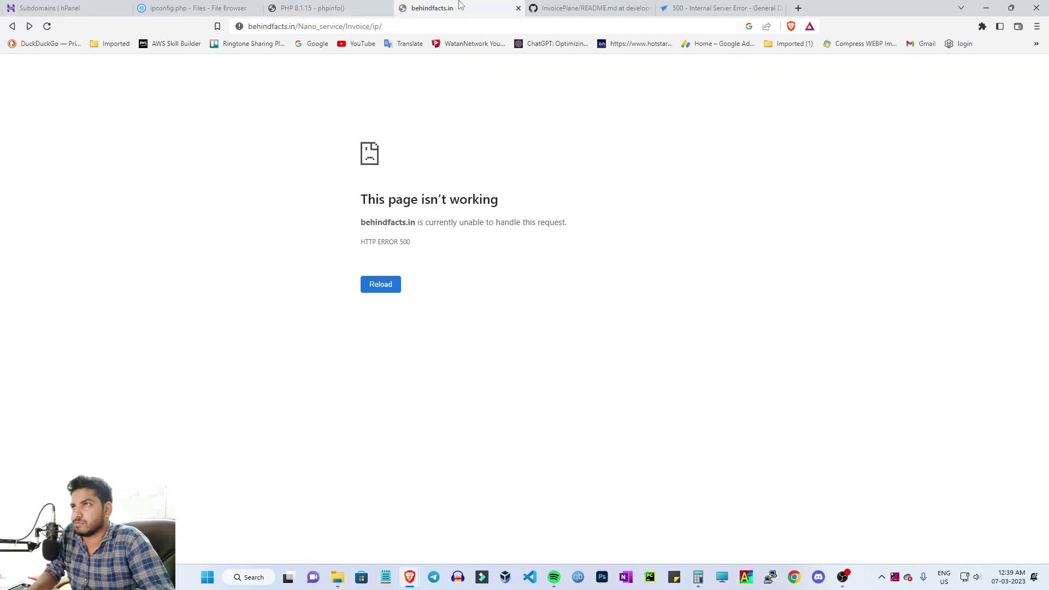
{"action": "left_click", "coordinate": [180, 8]}
{"action": "left_click", "coordinate": [20, 71]}
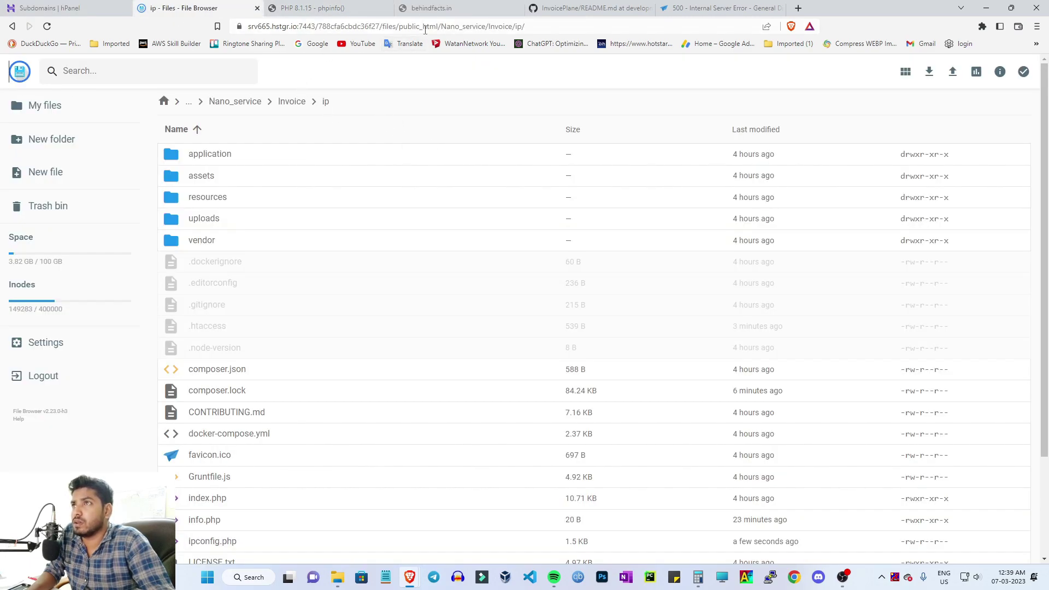
Copy the Nano_service/Invoice/ip folder path from the File Browser address bar
{"action": "left_click_drag", "start_coordinate": [442, 25], "coordinate": [549, 26]}
{"action": "key", "text": "ctrl+c"}
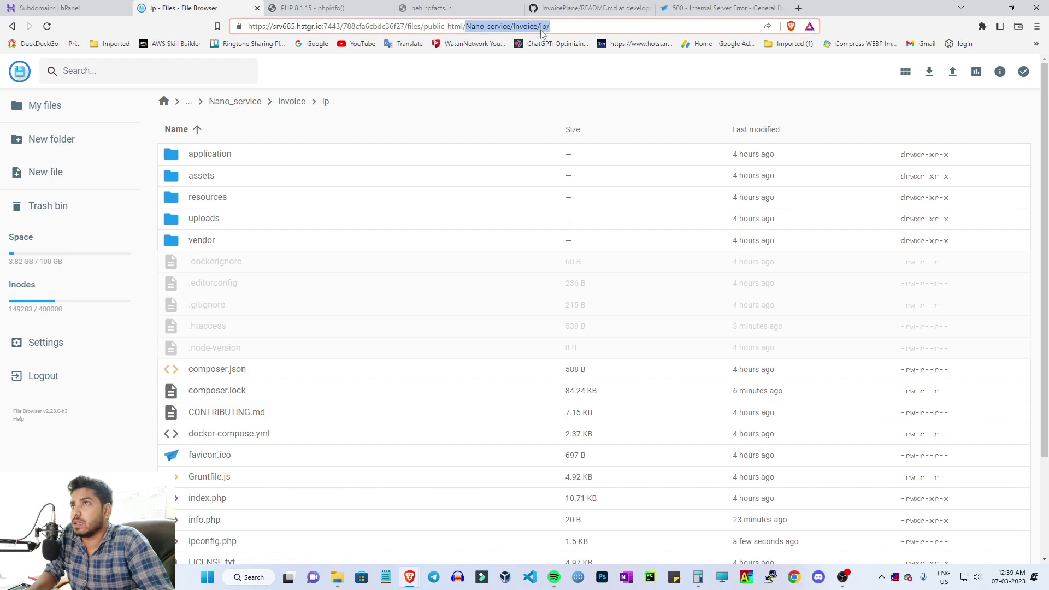
{"action": "right_click", "coordinate": [527, 28]}
{"action": "left_click", "coordinate": [551, 90]}
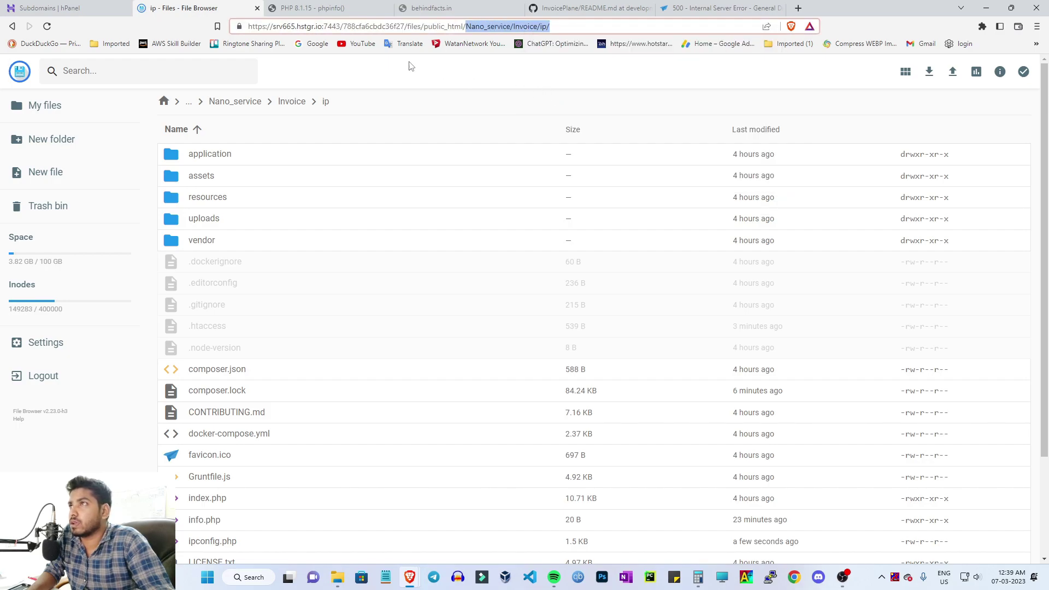
Create subdomain 'invoice' using the pasted custom folder path public_html/Nano_service/Invoice/ip
{"action": "left_click", "coordinate": [60, 7]}
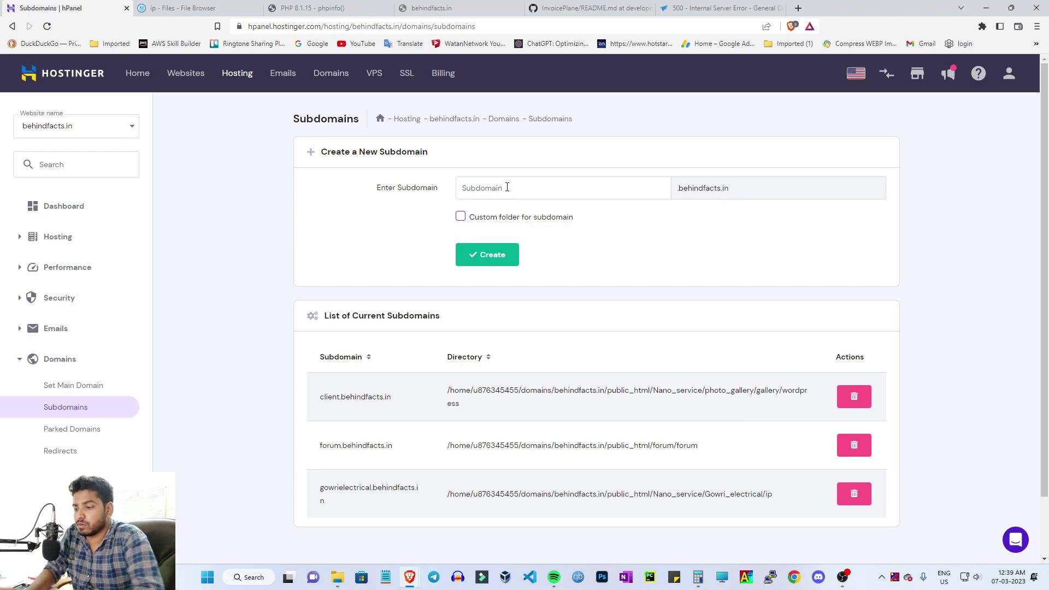
{"action": "left_click", "coordinate": [508, 187]}
{"action": "type", "text": "invoice"}
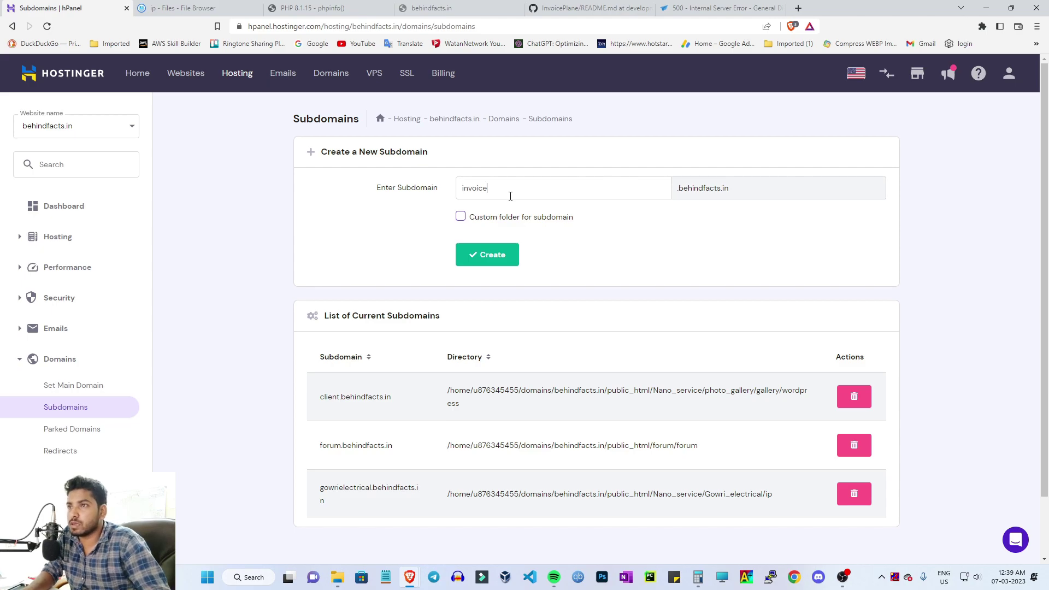
{"action": "left_click", "coordinate": [501, 219]}
{"action": "key", "text": "ctrl+v"}
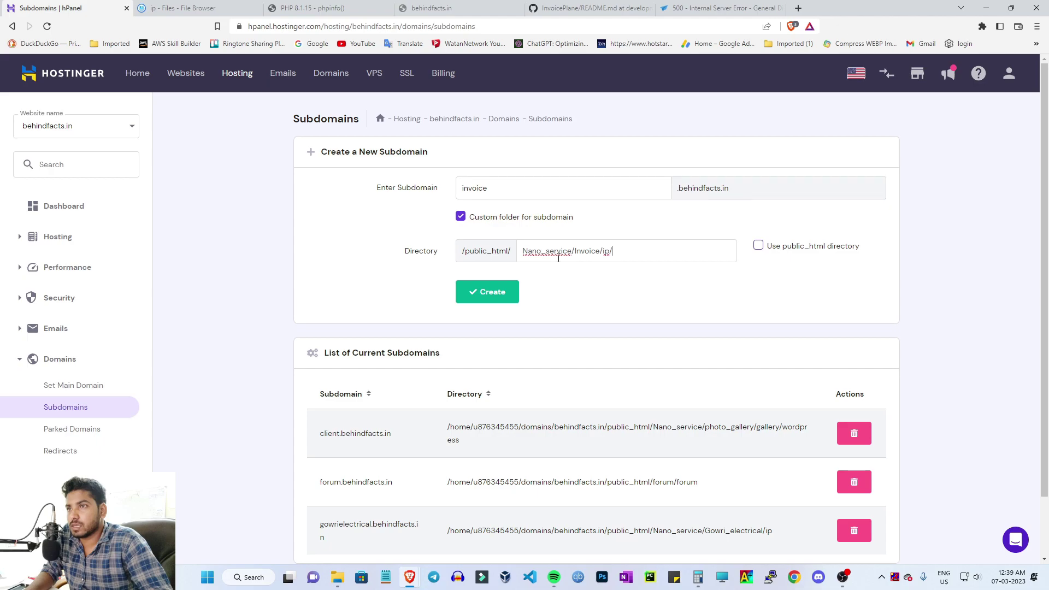
{"action": "left_click", "coordinate": [501, 289]}
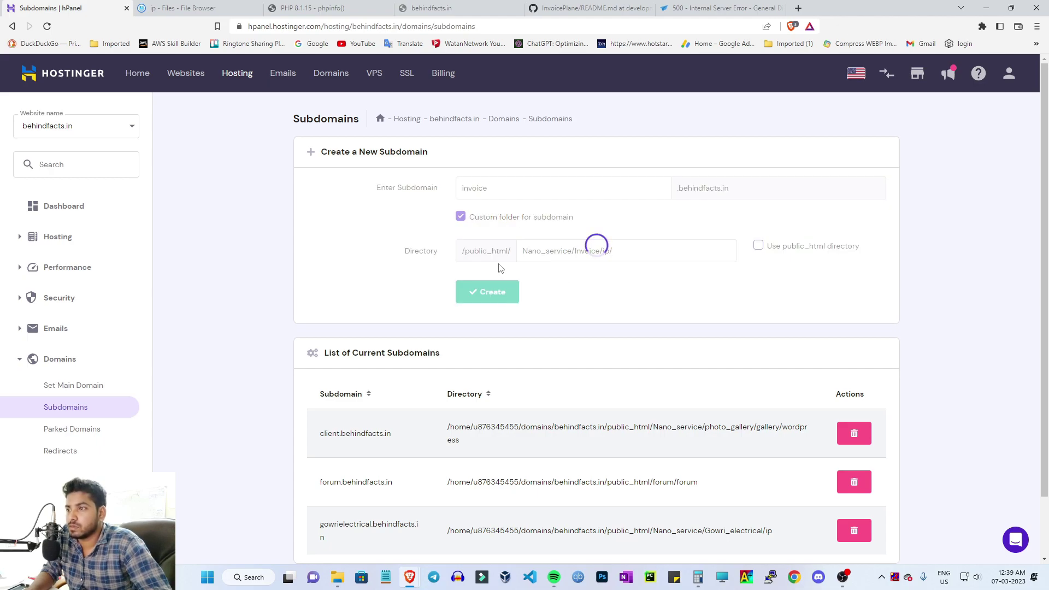
{"action": "scroll", "coordinate": [370, 379], "scroll_direction": "down", "scroll_amount": 3}
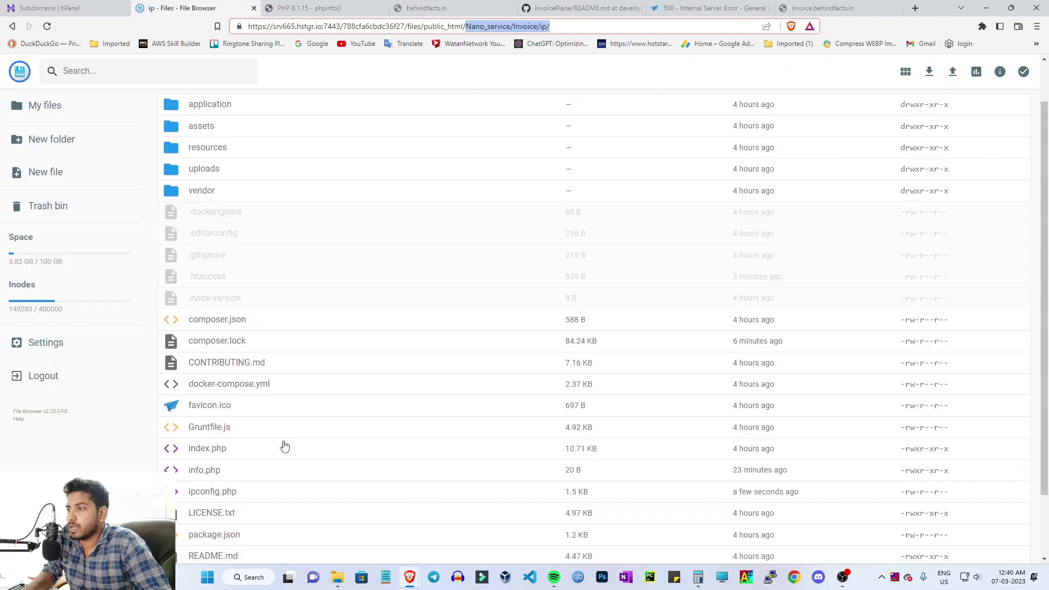
{"action": "scroll", "coordinate": [284, 446], "scroll_direction": "down", "scroll_amount": 1}
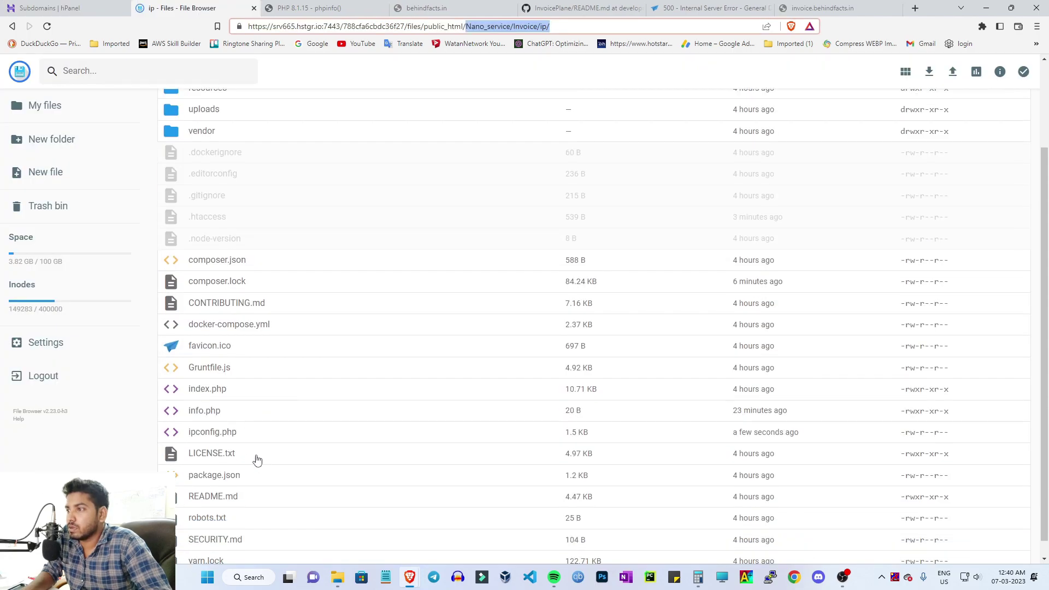
{"action": "double_click", "coordinate": [224, 435]}
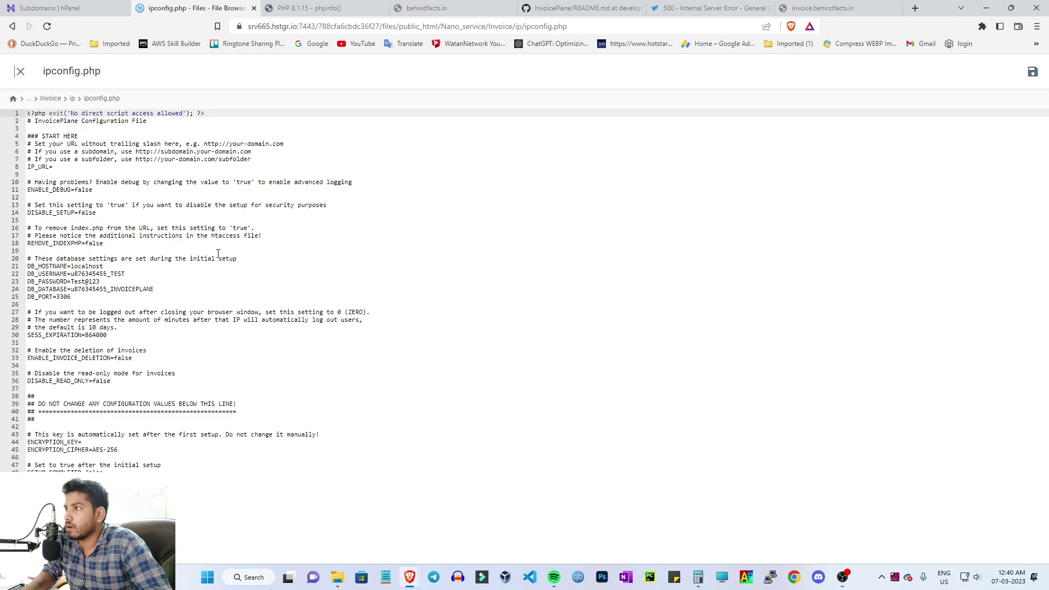
{"action": "left_click", "coordinate": [70, 168]}
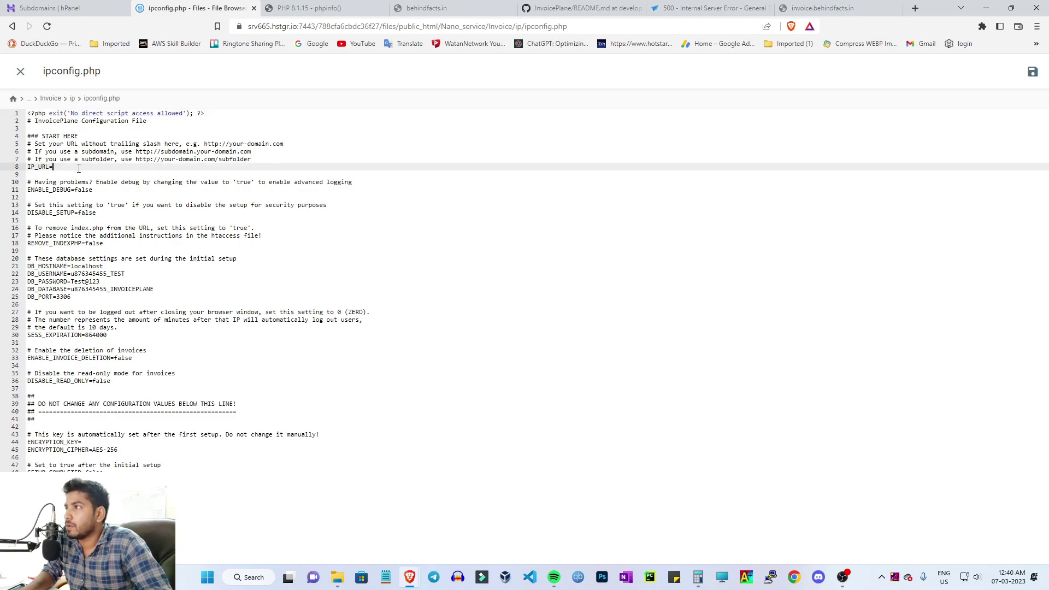
{"action": "type", "text": "http://invoice.behindfacts.in/"}
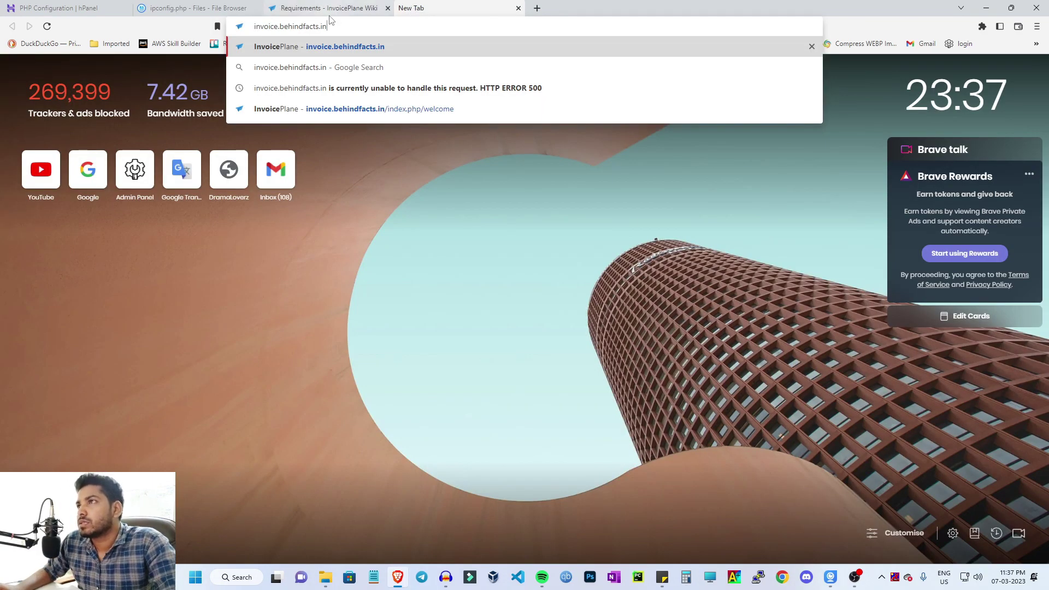
Load invoice.behindfacts.in, start Setup in English, and pass the prerequisites check
{"action": "key", "text": "ctrl+shift+Left"}
{"action": "key", "text": "ctrl+shift+Left"}
{"action": "key", "text": "Return"}
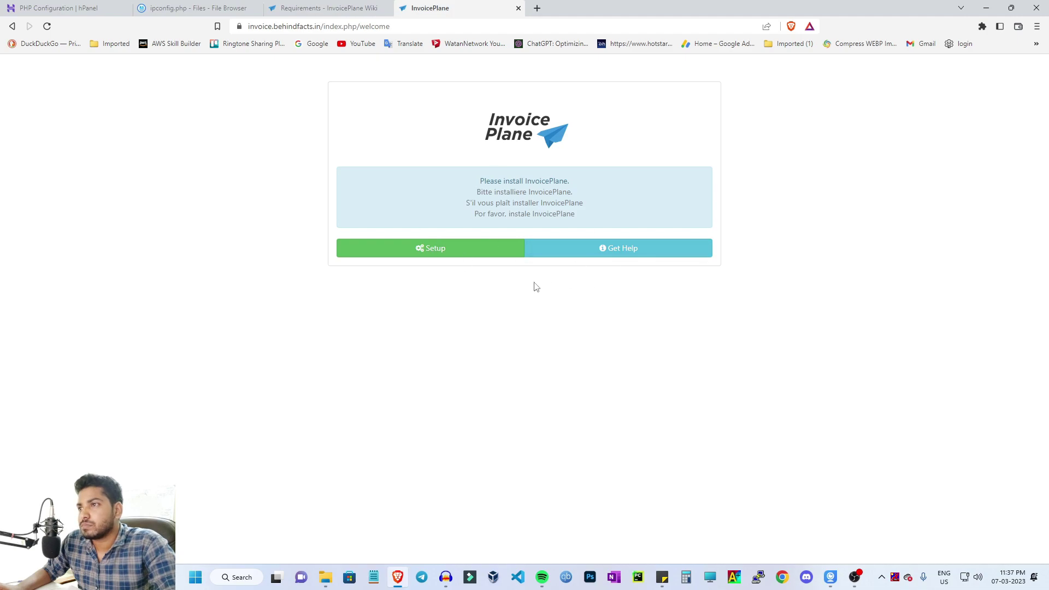
{"action": "left_click", "coordinate": [421, 249]}
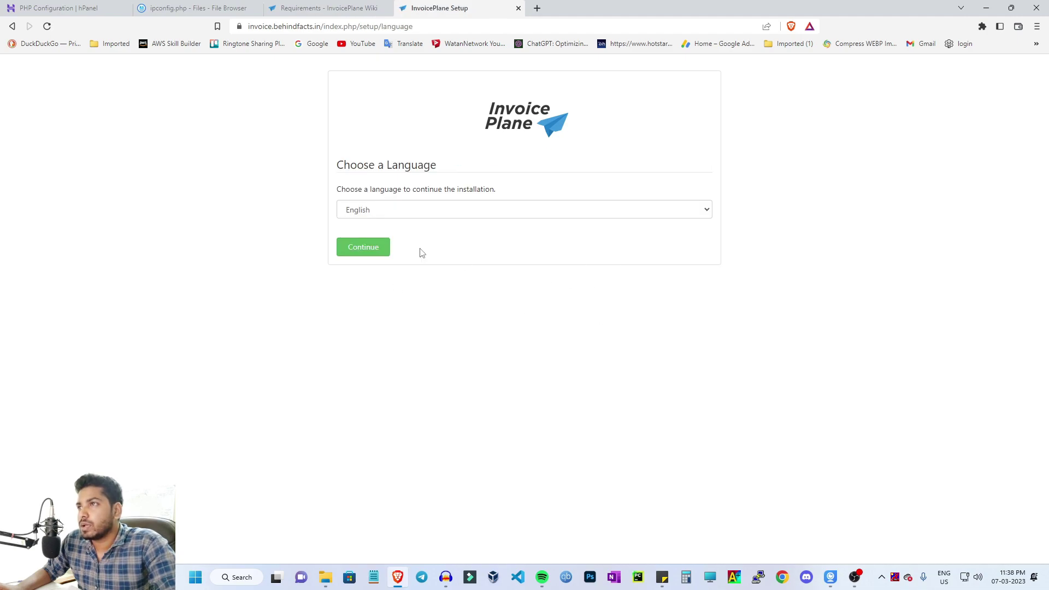
{"action": "left_click", "coordinate": [377, 254]}
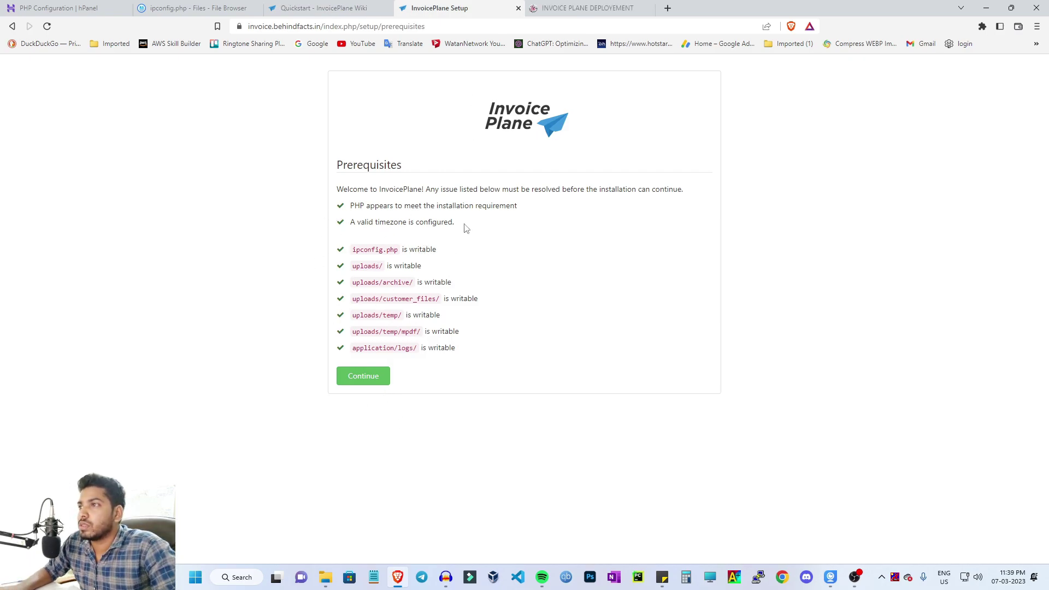
{"action": "left_click", "coordinate": [377, 379]}
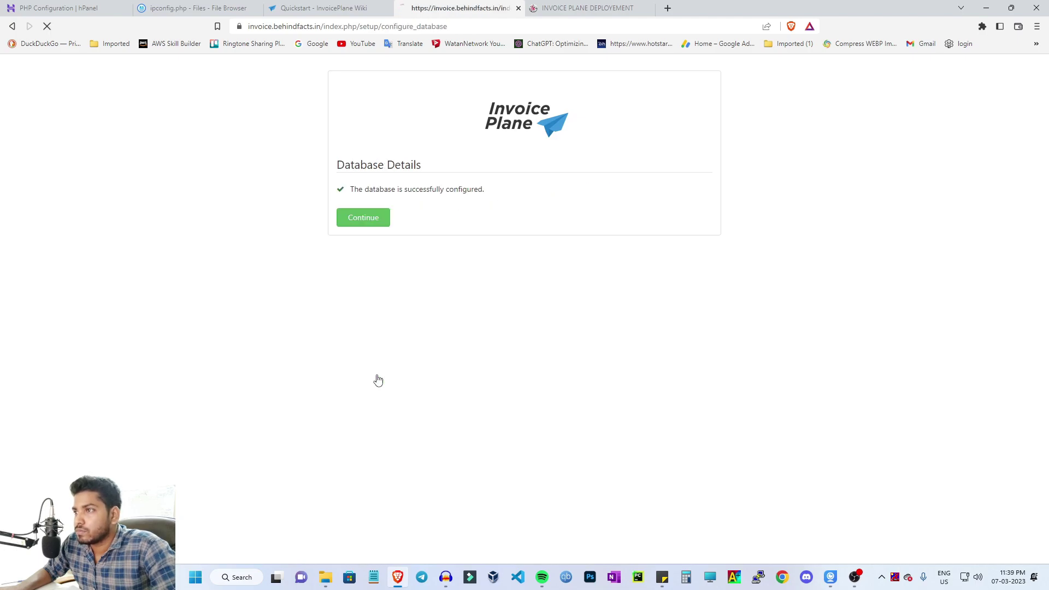
Confirm the database connection against ipconfig.php, install the tables, and continue to user creation
{"action": "left_click_drag", "start_coordinate": [351, 188], "coordinate": [496, 194]}
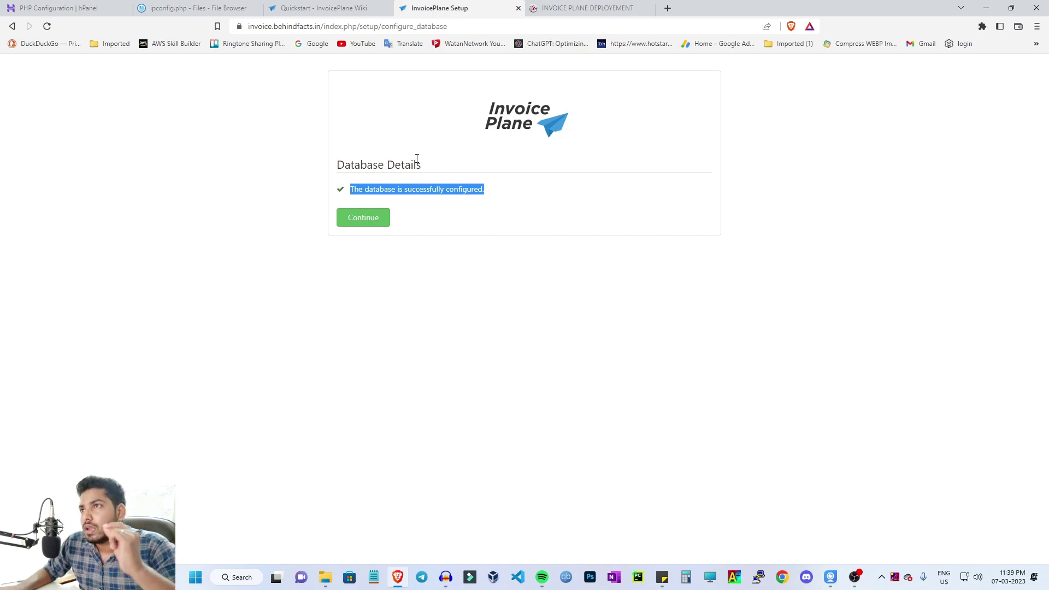
{"action": "left_click", "coordinate": [214, 8]}
{"action": "left_click_drag", "start_coordinate": [110, 307], "coordinate": [1, 268]}
{"action": "left_click", "coordinate": [473, 7]}
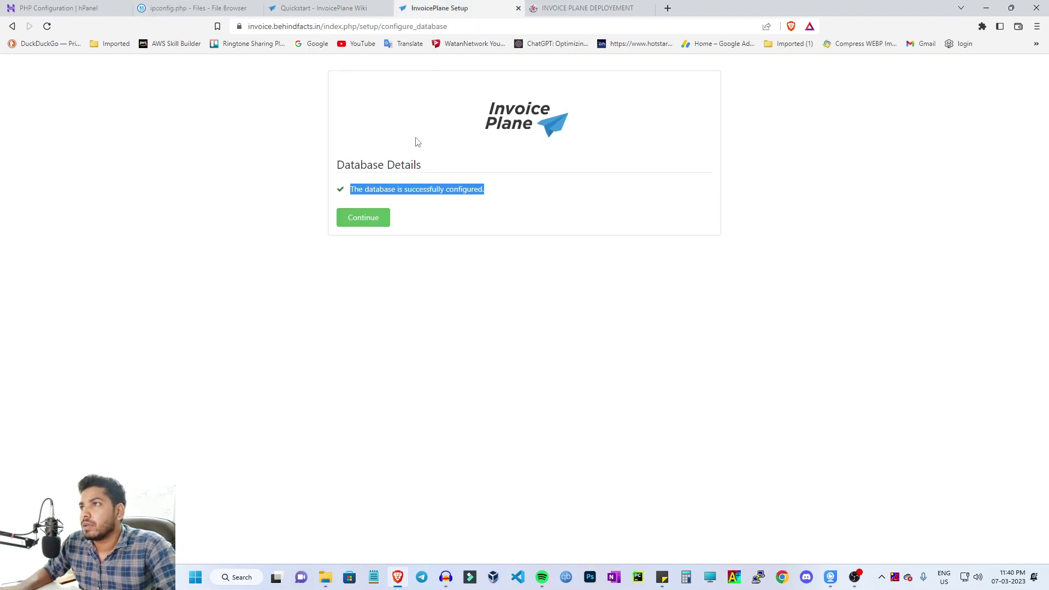
{"action": "left_click", "coordinate": [378, 223]}
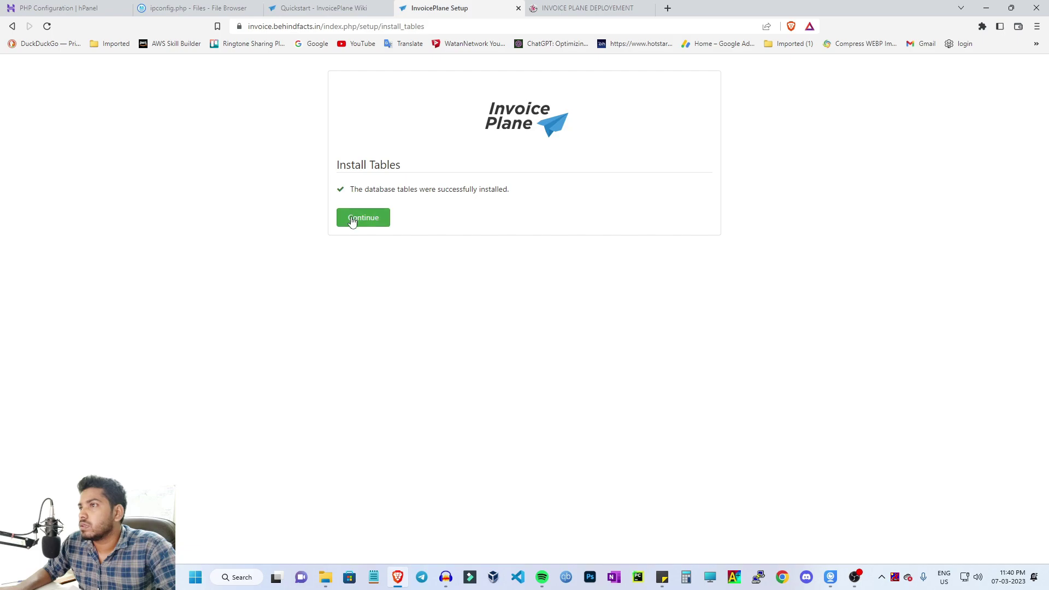
{"action": "left_click_drag", "start_coordinate": [349, 196], "coordinate": [473, 202]}
{"action": "left_click", "coordinate": [365, 219]}
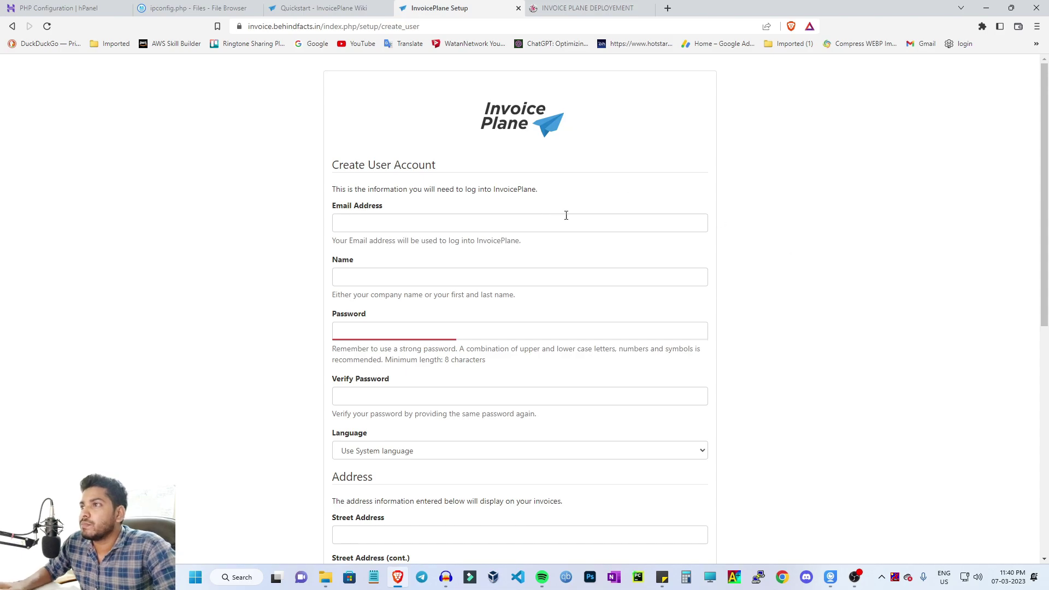
Enter the login e-mail in Create User Account, submit, and decline the browser's save prompts
{"action": "left_click_drag", "start_coordinate": [339, 164], "coordinate": [495, 169]}
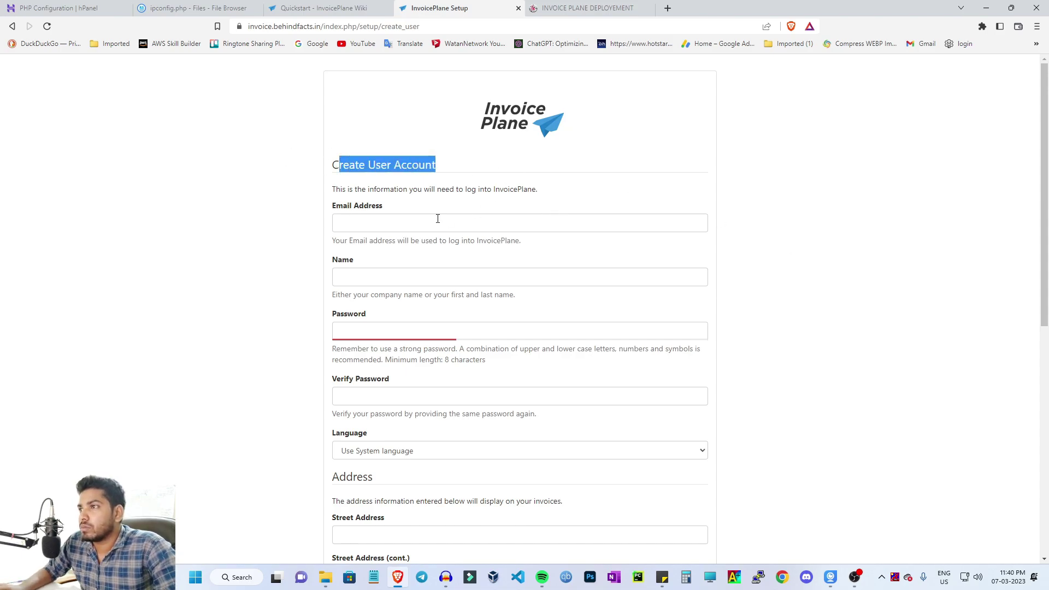
{"action": "left_click", "coordinate": [393, 222]}
{"action": "type", "text": "saran"}
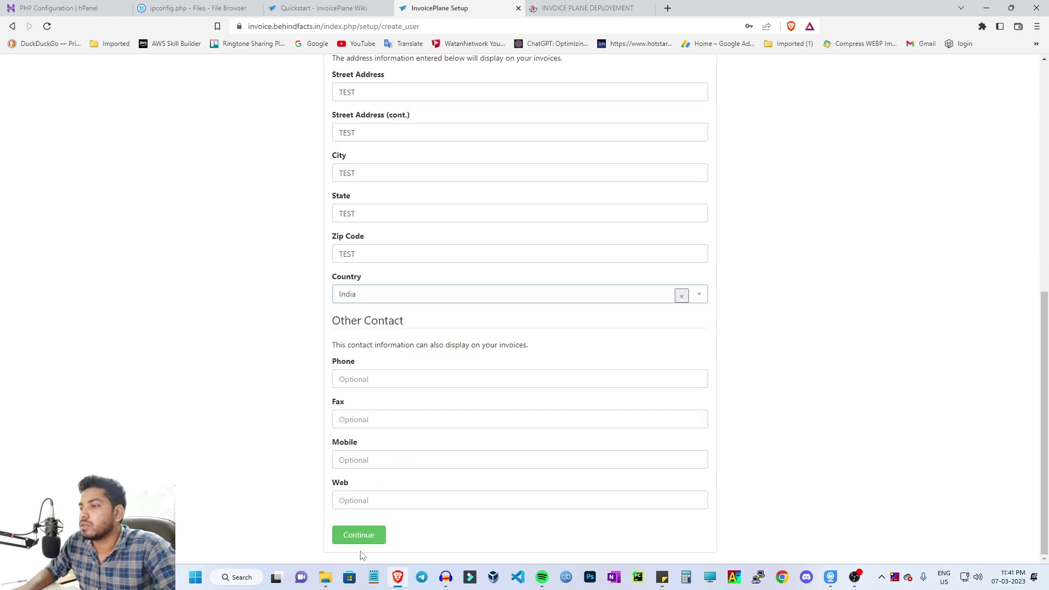
{"action": "left_click", "coordinate": [359, 534]}
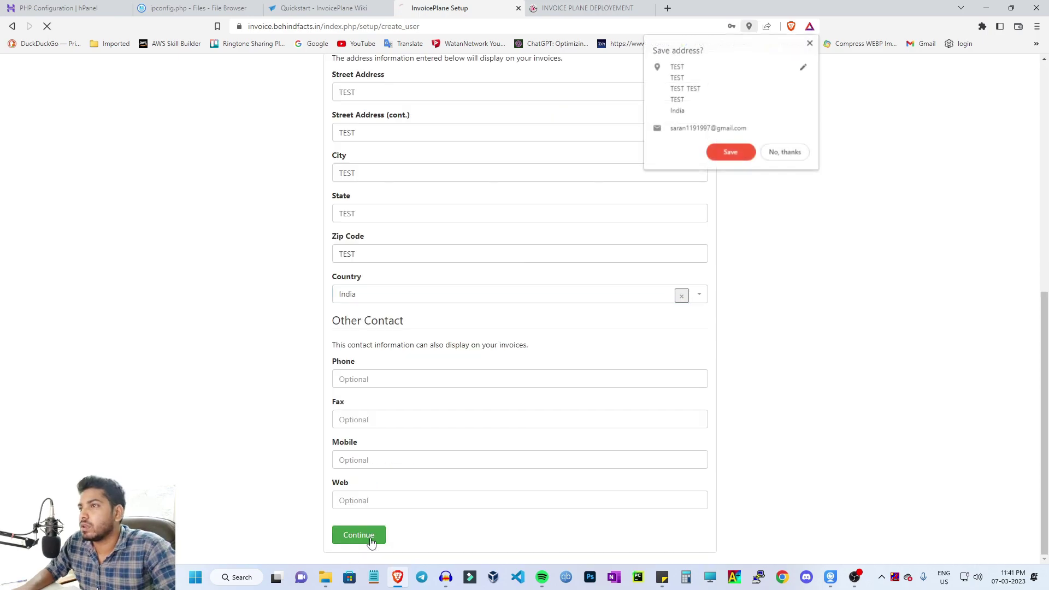
{"action": "left_click", "coordinate": [785, 153]}
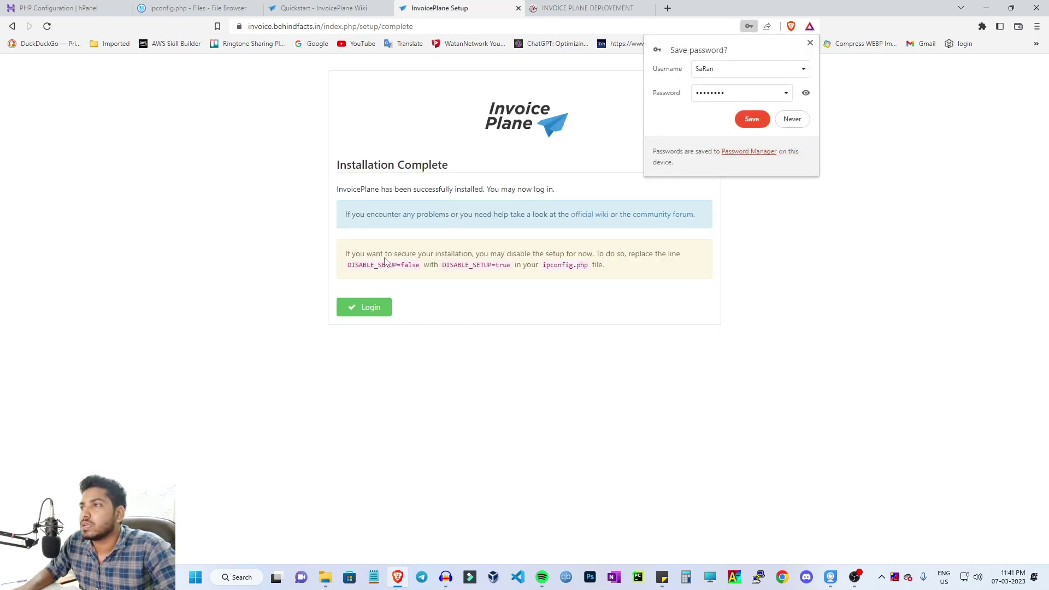
{"action": "left_click", "coordinate": [792, 119]}
Read the Installation Complete message and its DISABLE_SETUP=true security advice
{"action": "left_click_drag", "start_coordinate": [339, 182], "coordinate": [466, 173]}
{"action": "left_click_drag", "start_coordinate": [344, 189], "coordinate": [517, 211]}
{"action": "left_click", "coordinate": [587, 197]}
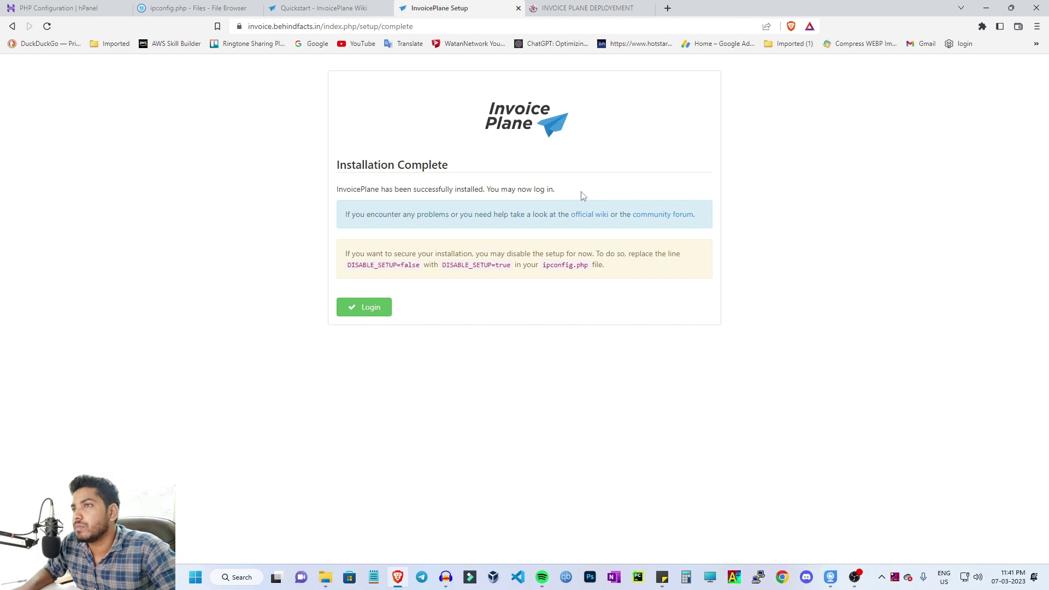
{"action": "left_click_drag", "start_coordinate": [345, 255], "coordinate": [587, 256]}
{"action": "left_click", "coordinate": [601, 261]}
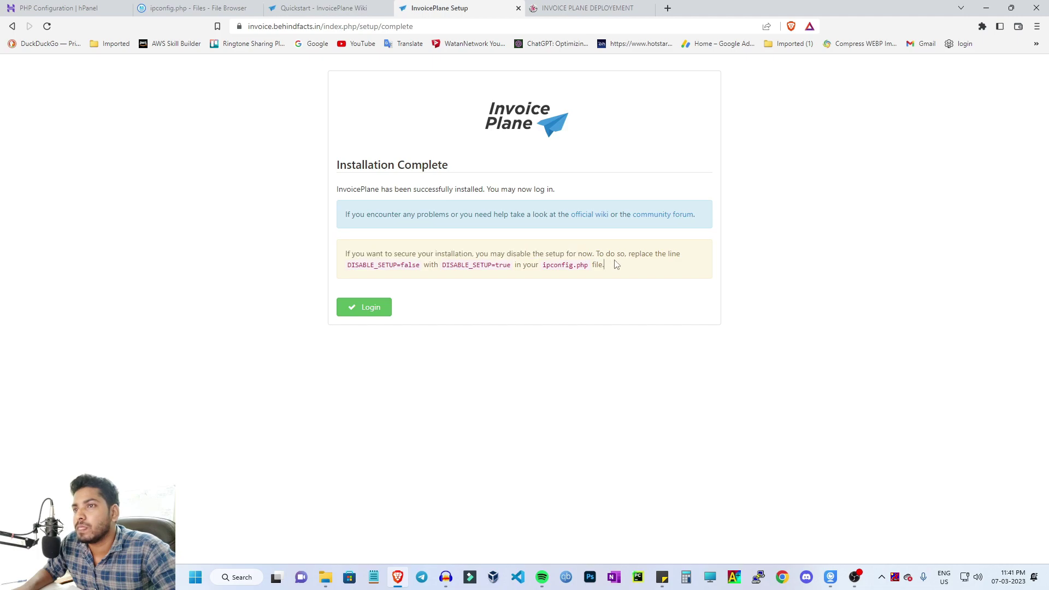
{"action": "mouse_move", "coordinate": [340, 268]}
{"action": "left_mouse_down"}
{"action": "mouse_move", "coordinate": [548, 266]}
{"action": "mouse_move", "coordinate": [341, 250]}
{"action": "left_mouse_up"}
{"action": "left_click", "coordinate": [628, 274]}
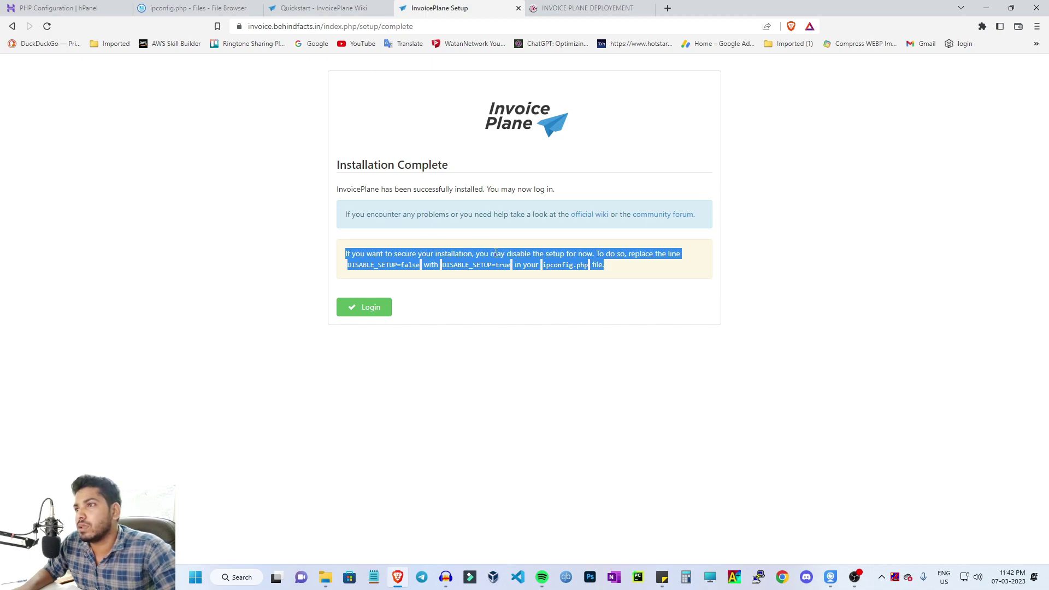
{"action": "left_click", "coordinate": [507, 277]}
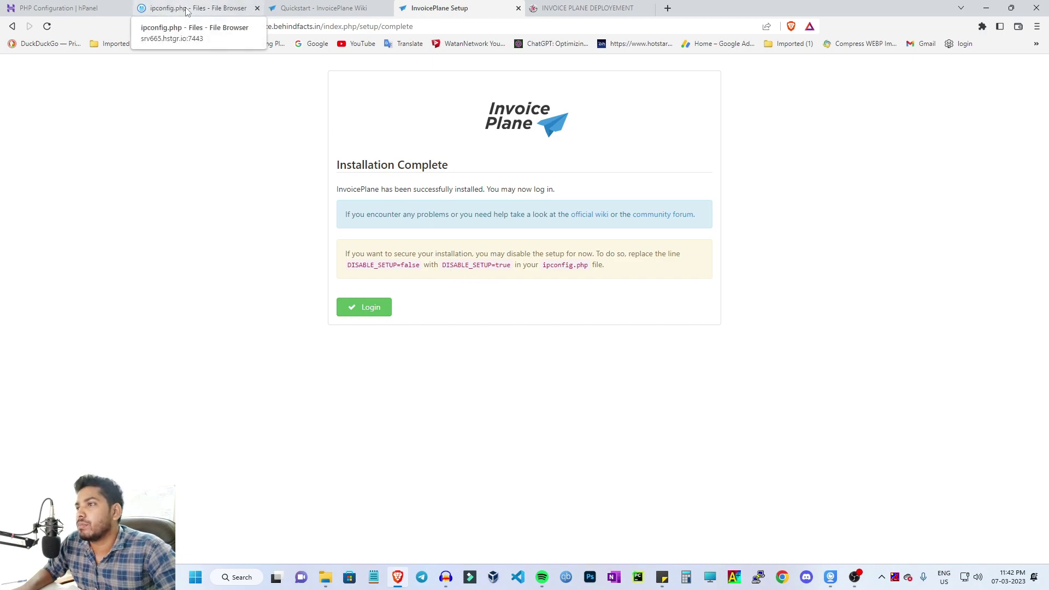
Replace line 14 of ipconfig.php with DISABLE_SETUP=true copied from the setup page
{"action": "left_click", "coordinate": [187, 11]}
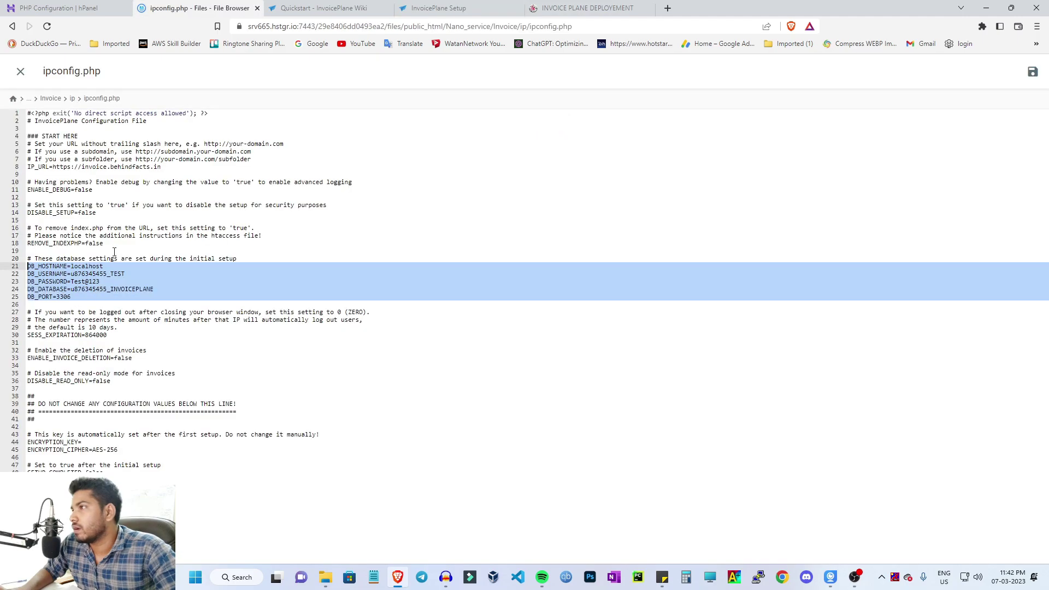
{"action": "left_click", "coordinate": [115, 252]}
{"action": "double_click", "coordinate": [86, 213]}
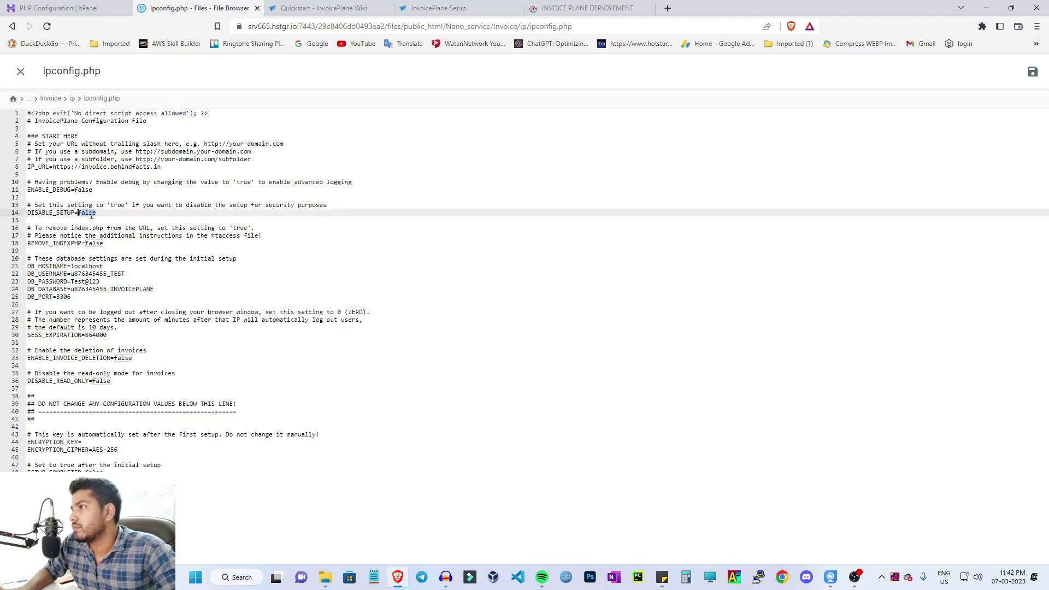
{"action": "left_click", "coordinate": [439, 8]}
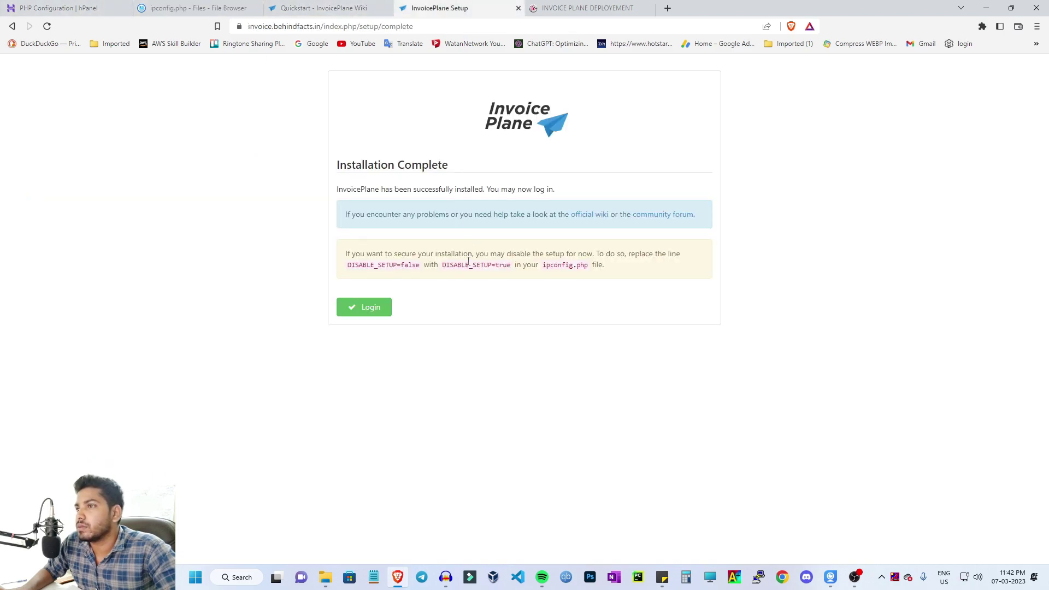
{"action": "left_click_drag", "start_coordinate": [445, 266], "coordinate": [514, 269]}
{"action": "key", "text": "ctrl+c"}
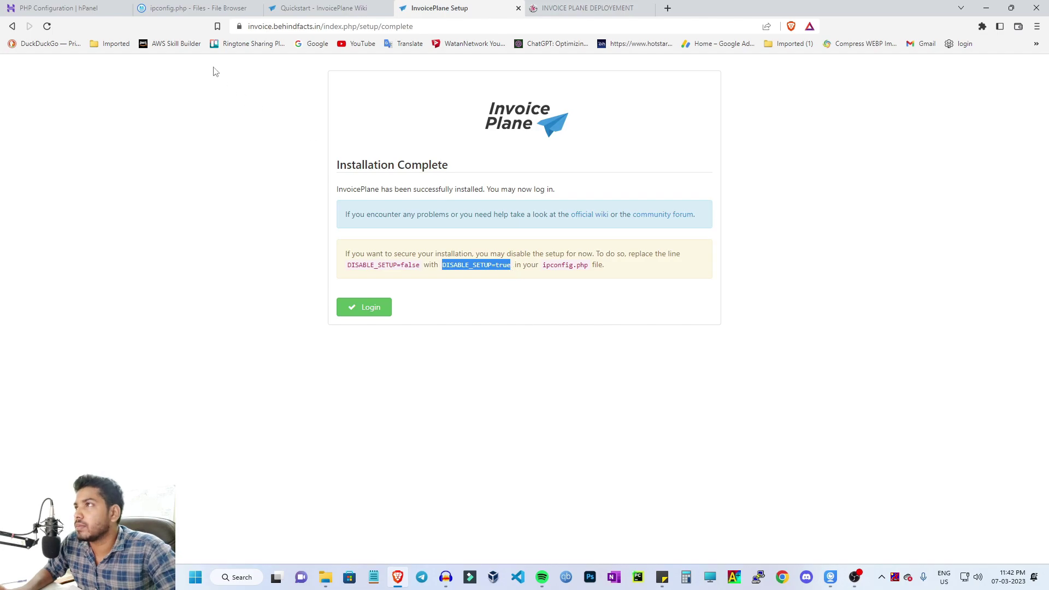
{"action": "left_click", "coordinate": [197, 8]}
{"action": "left_click_drag", "start_coordinate": [88, 212], "coordinate": [27, 212]}
{"action": "left_click_drag", "start_coordinate": [105, 215], "coordinate": [1, 208]}
{"action": "left_click", "coordinate": [3, 213]}
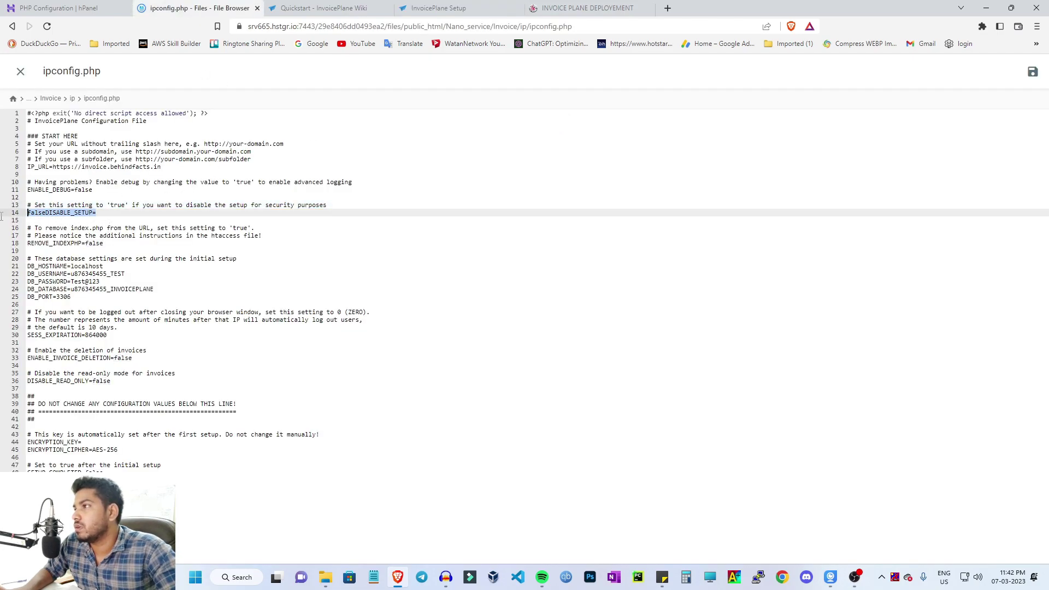
{"action": "key", "text": "ctrl+v"}
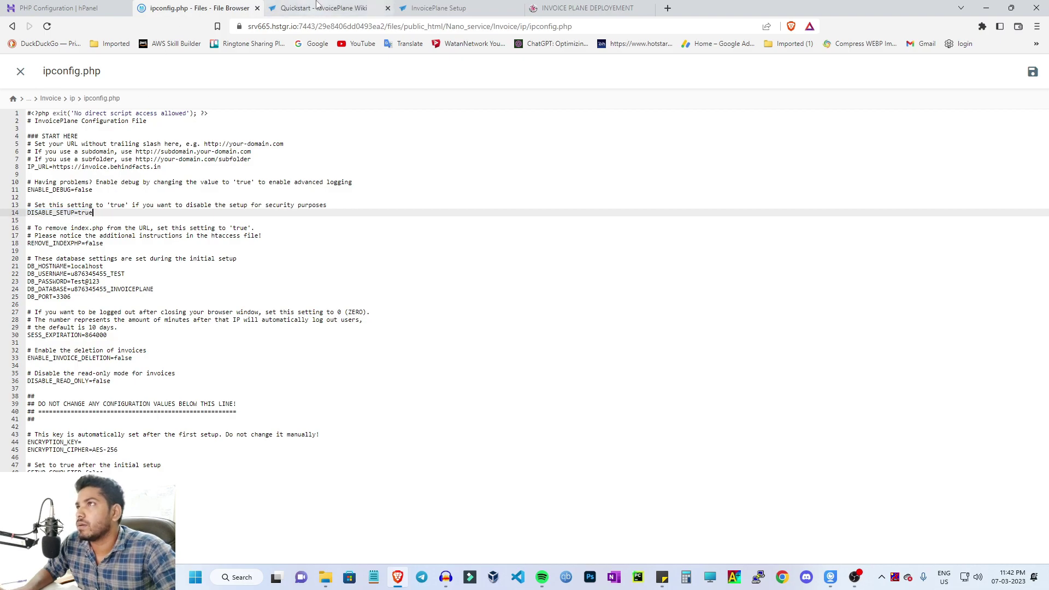
Save ipconfig.php and confirm InvoicePlane reports "The setup is disabled."
{"action": "left_click", "coordinate": [430, 8]}
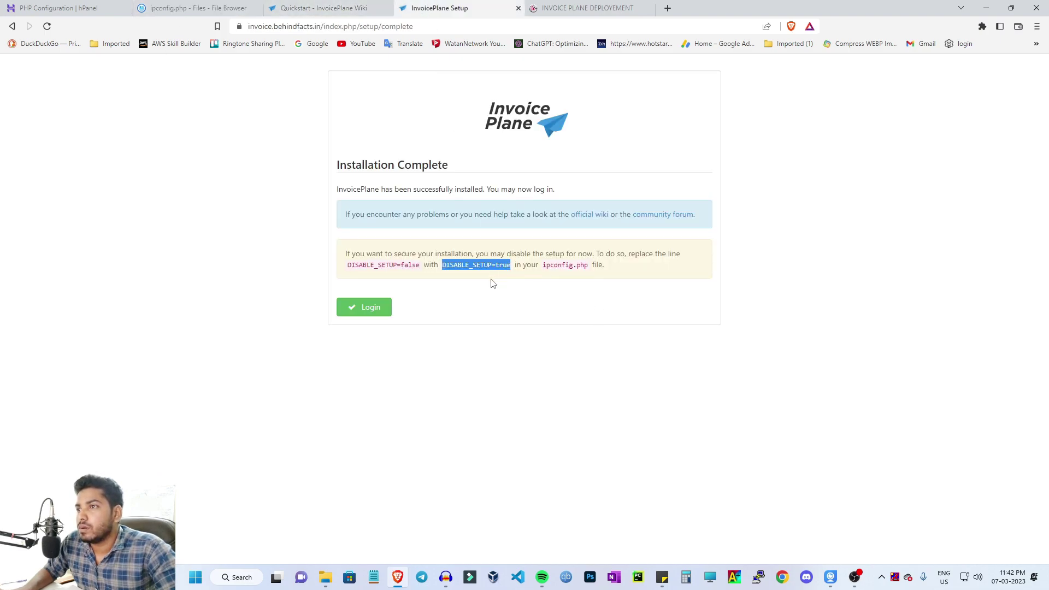
{"action": "left_click", "coordinate": [468, 287]}
{"action": "left_click_drag", "start_coordinate": [348, 265], "coordinate": [647, 267]}
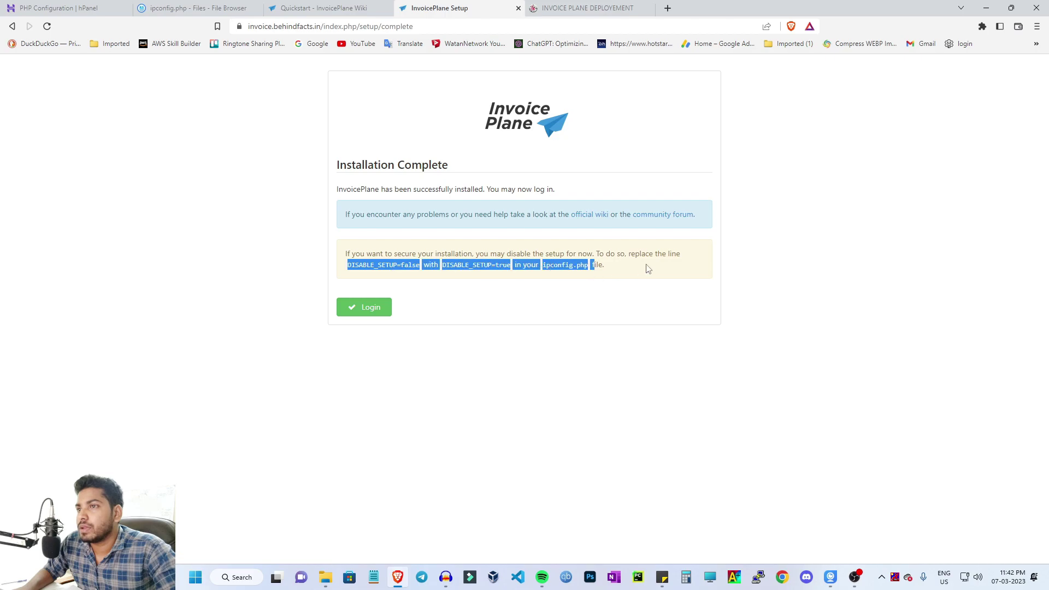
{"action": "left_click", "coordinate": [197, 7]}
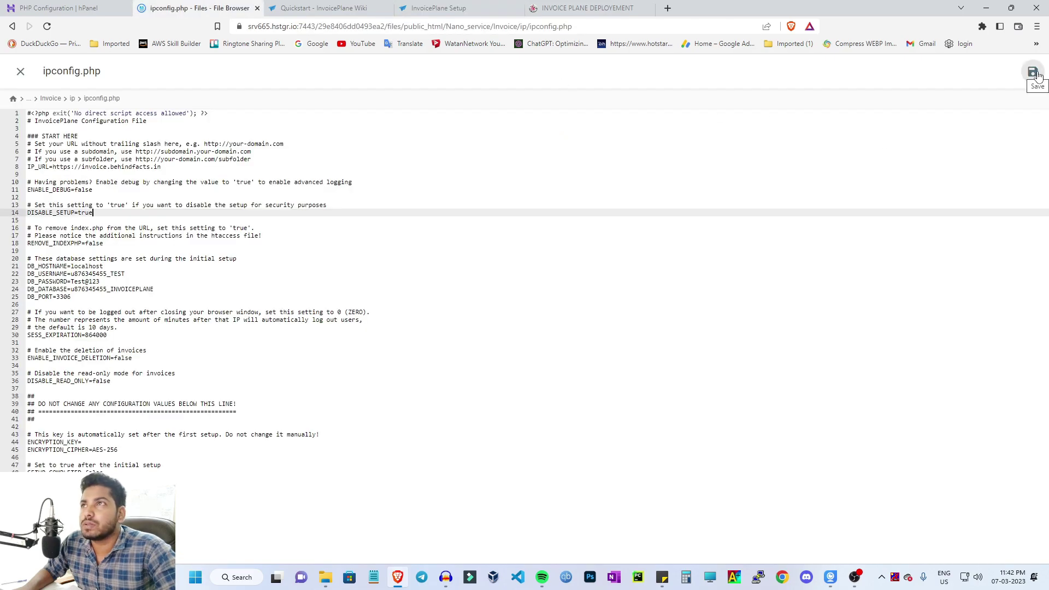
{"action": "left_click", "coordinate": [443, 8]}
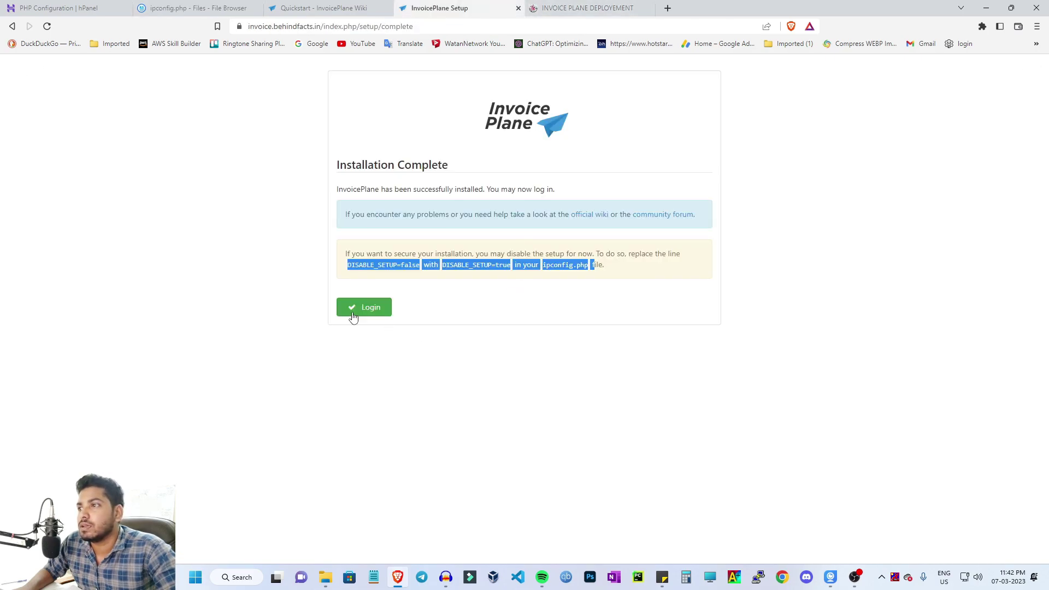
{"action": "left_click", "coordinate": [364, 307]}
{"action": "left_click", "coordinate": [295, 8]}
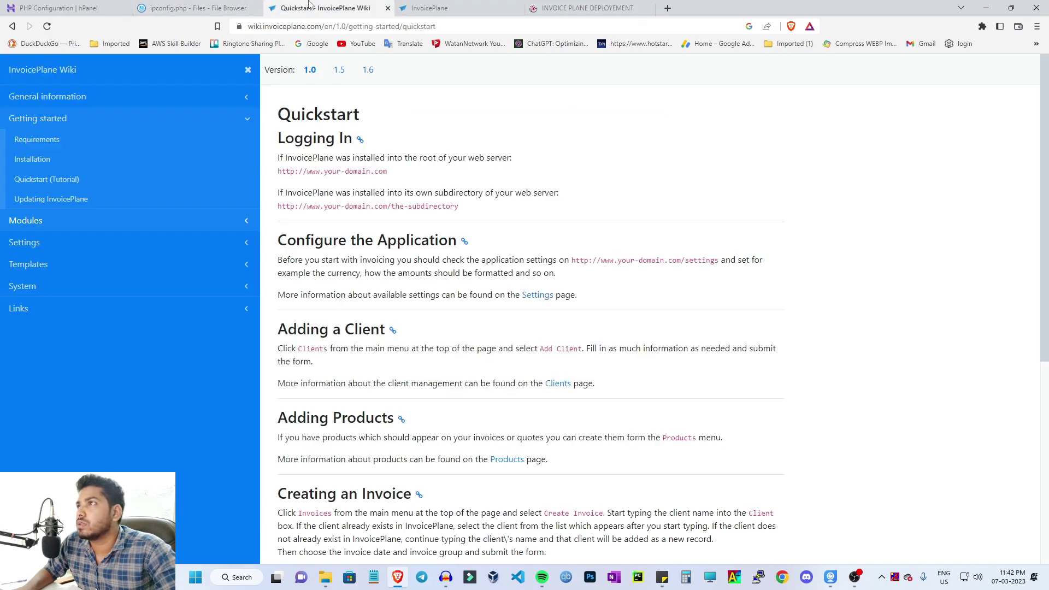
{"action": "left_click", "coordinate": [209, 6]}
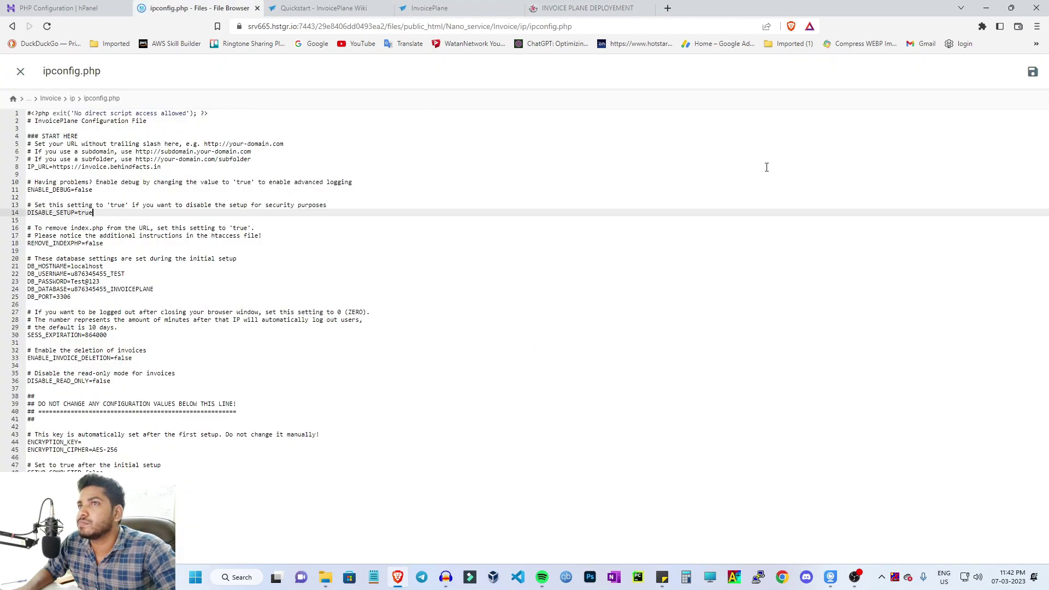
{"action": "left_click", "coordinate": [1035, 75]}
{"action": "left_click", "coordinate": [430, 8]}
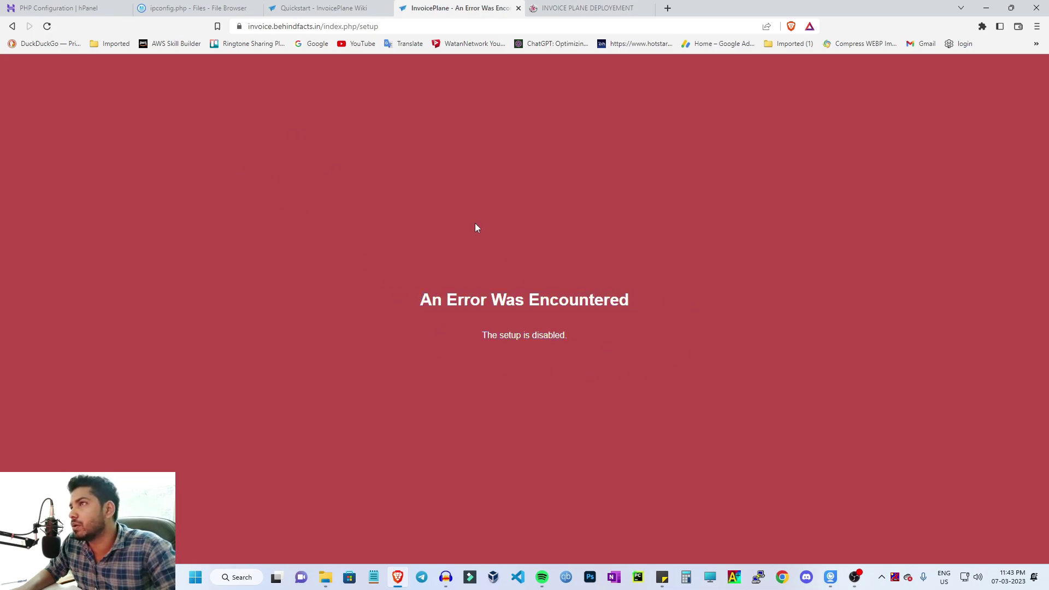
Log in with the account password, then look at the Products menu on the dashboard
{"action": "left_click", "coordinate": [443, 168]}
{"action": "type", "text": "•••"}
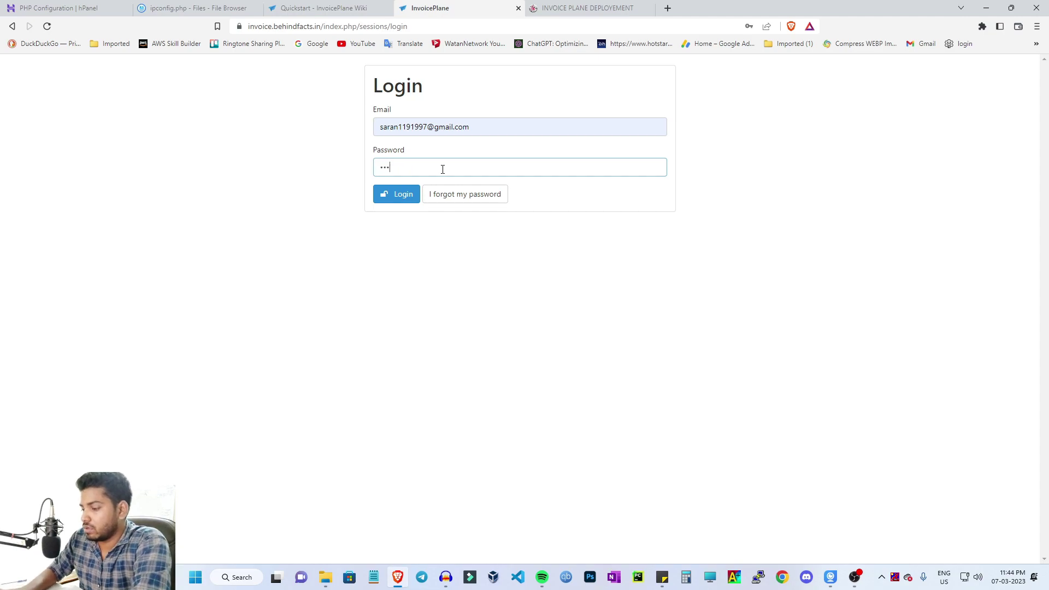
{"action": "type", "text": "••••"}
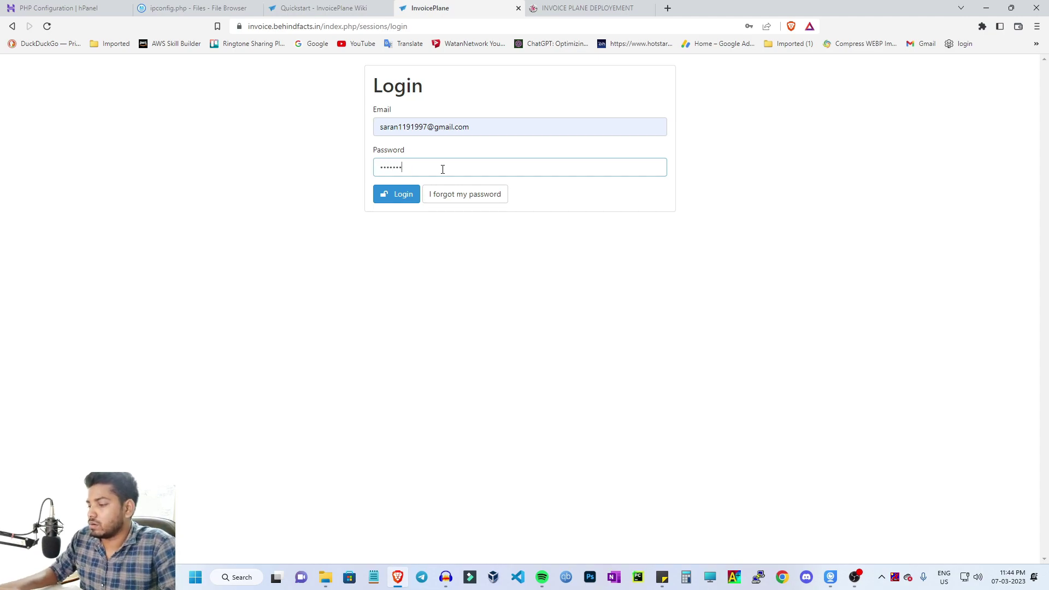
{"action": "left_click", "coordinate": [413, 196]}
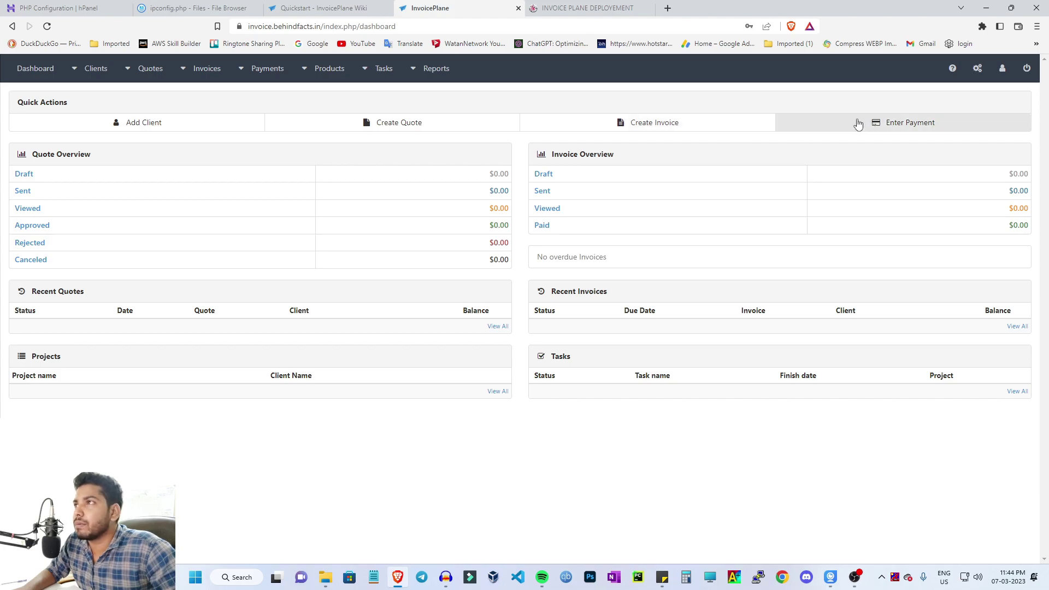
{"action": "left_click", "coordinate": [321, 68]}
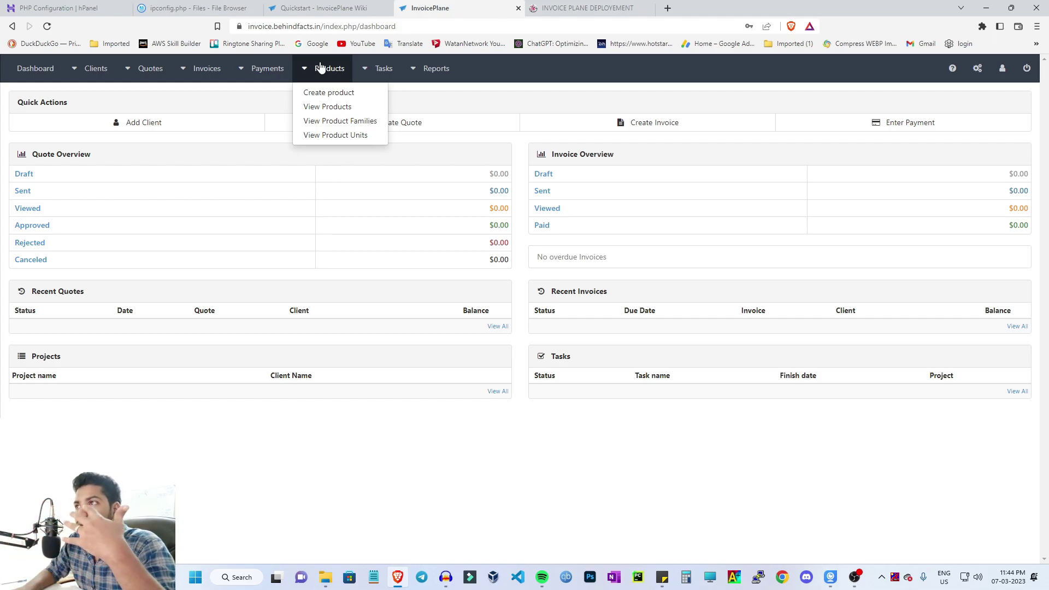
Open a blank new product form and step through its Family, SKU and description fields
{"action": "left_click", "coordinate": [328, 93]}
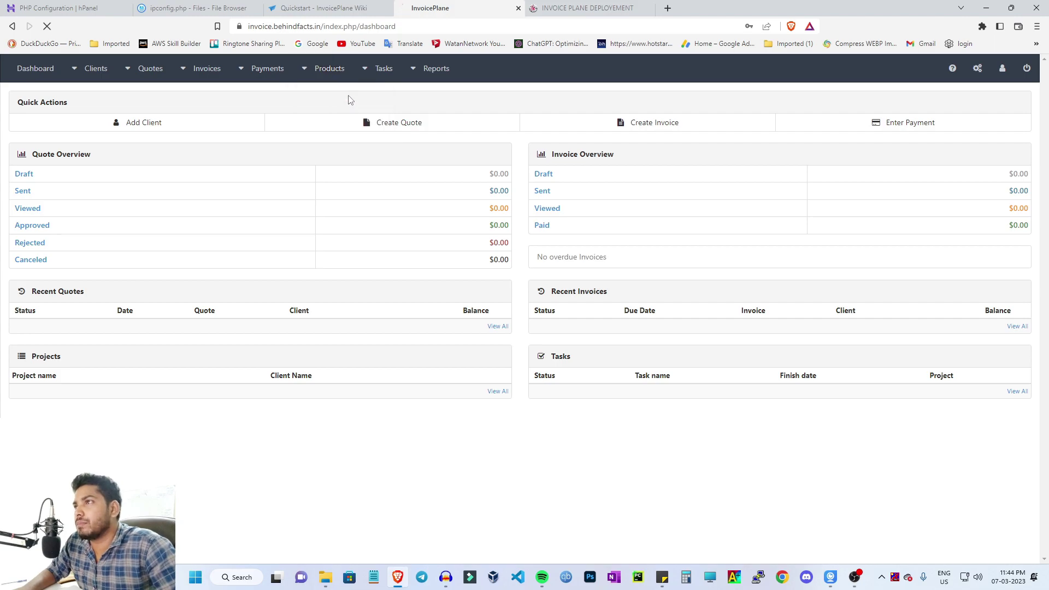
{"action": "left_click", "coordinate": [103, 178]}
{"action": "left_click", "coordinate": [104, 180]}
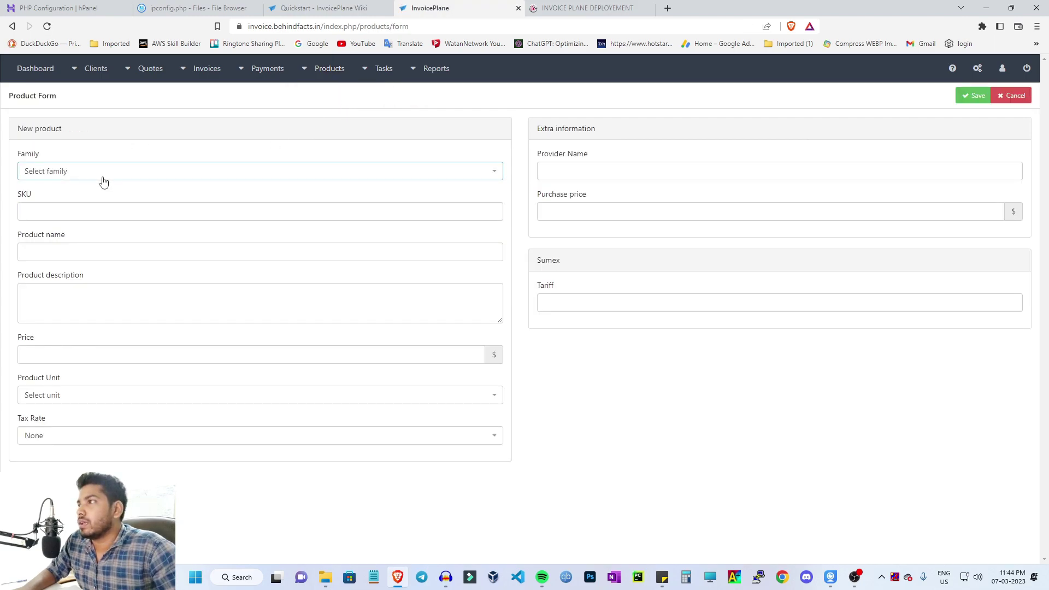
{"action": "left_click", "coordinate": [72, 212]}
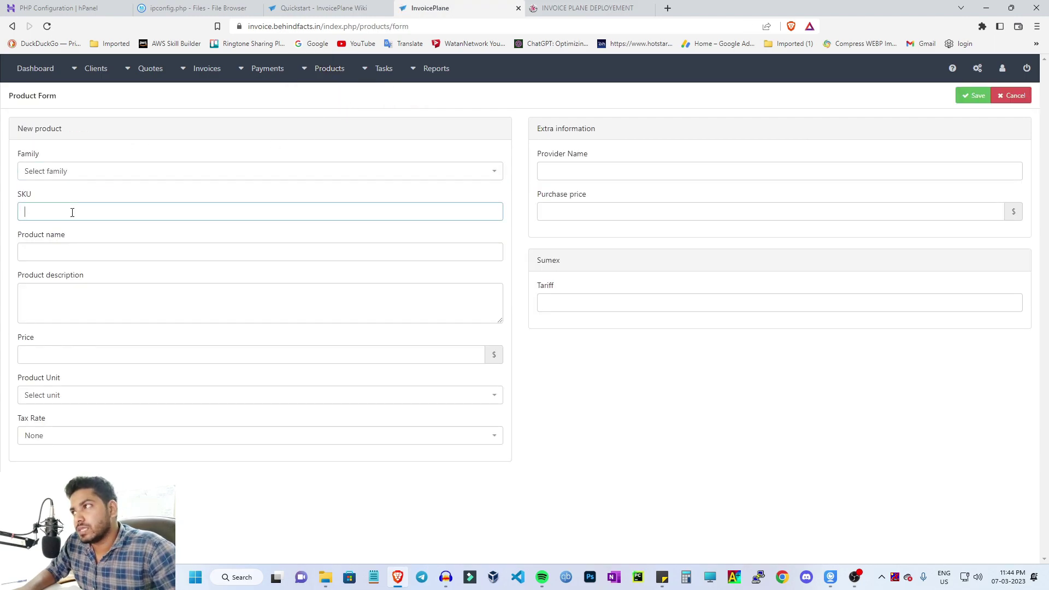
{"action": "left_click", "coordinate": [134, 298]}
{"action": "left_click", "coordinate": [102, 370]}
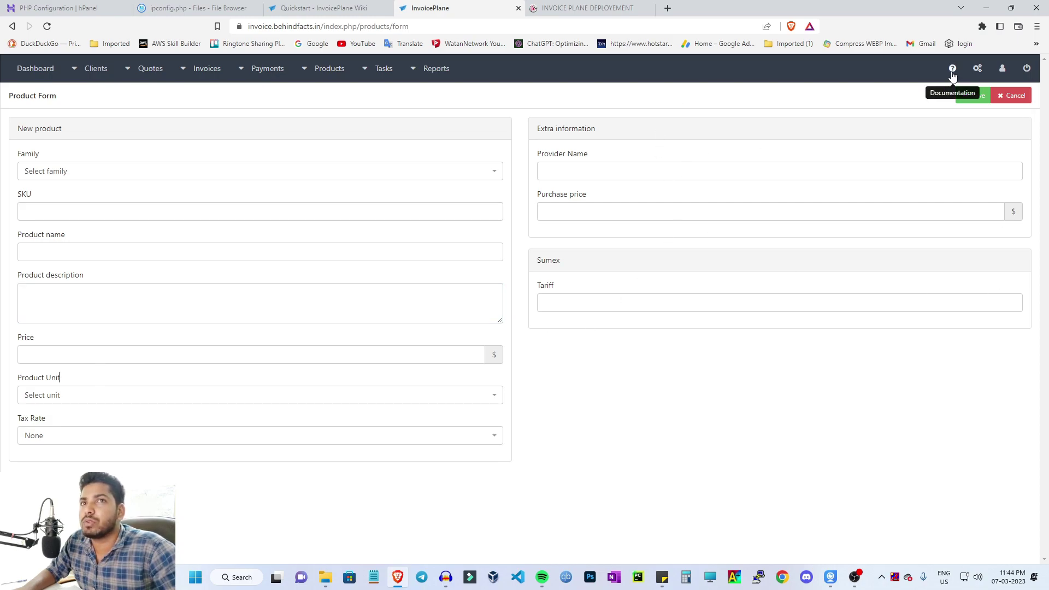
Open and close the Settings gear menu a few times
{"action": "left_click", "coordinate": [978, 67]}
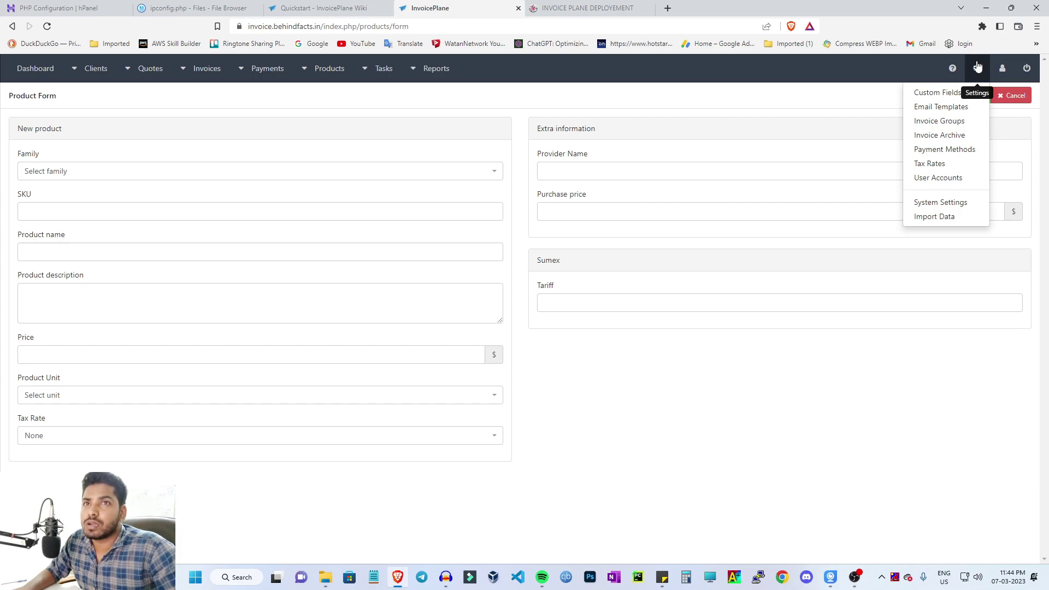
{"action": "left_click", "coordinate": [804, 93]}
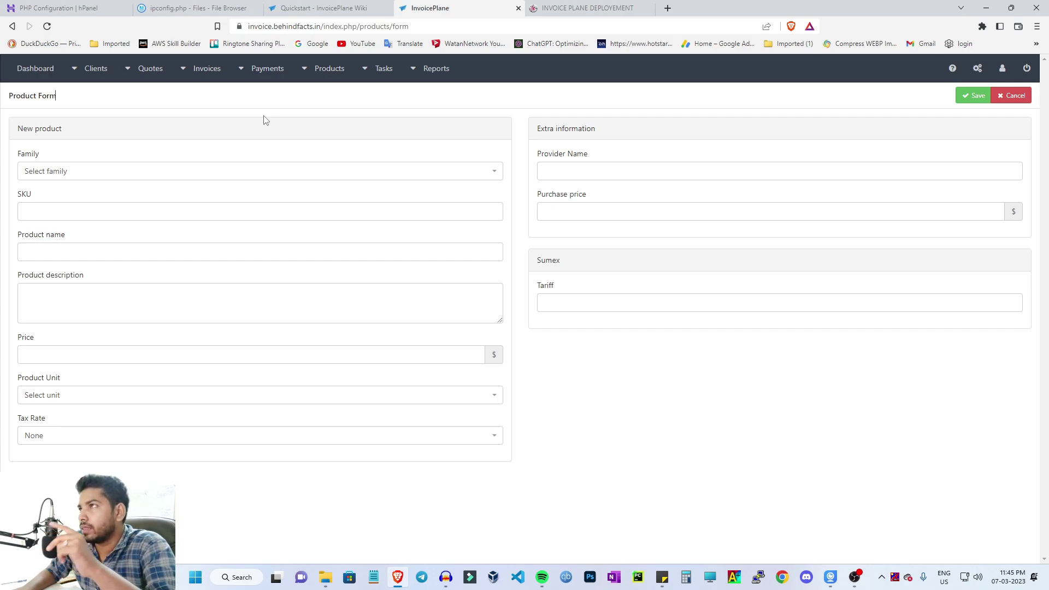
{"action": "left_click", "coordinate": [978, 69]}
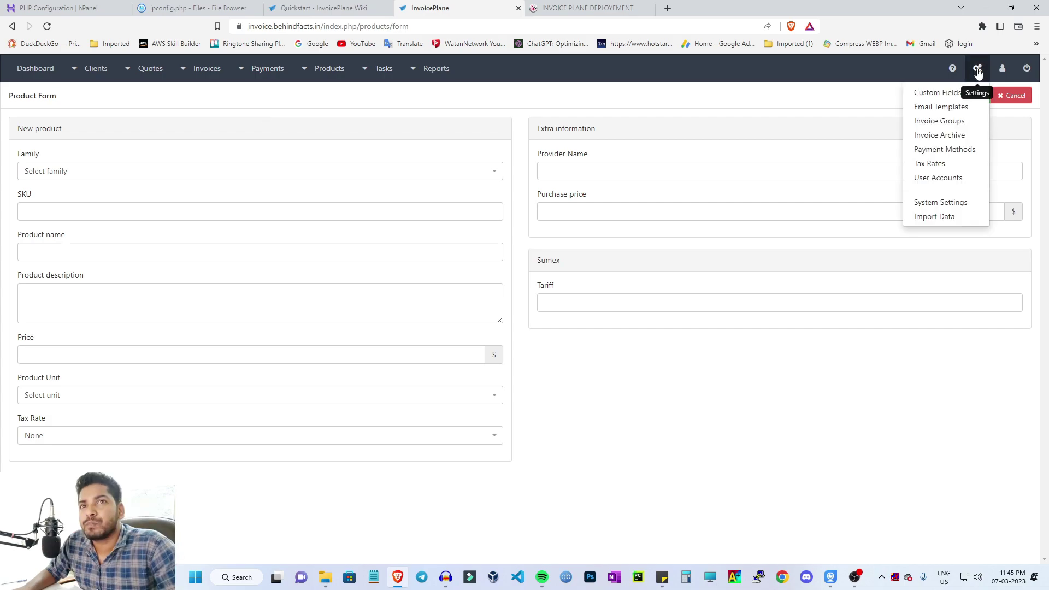
{"action": "left_click", "coordinate": [179, 132]}
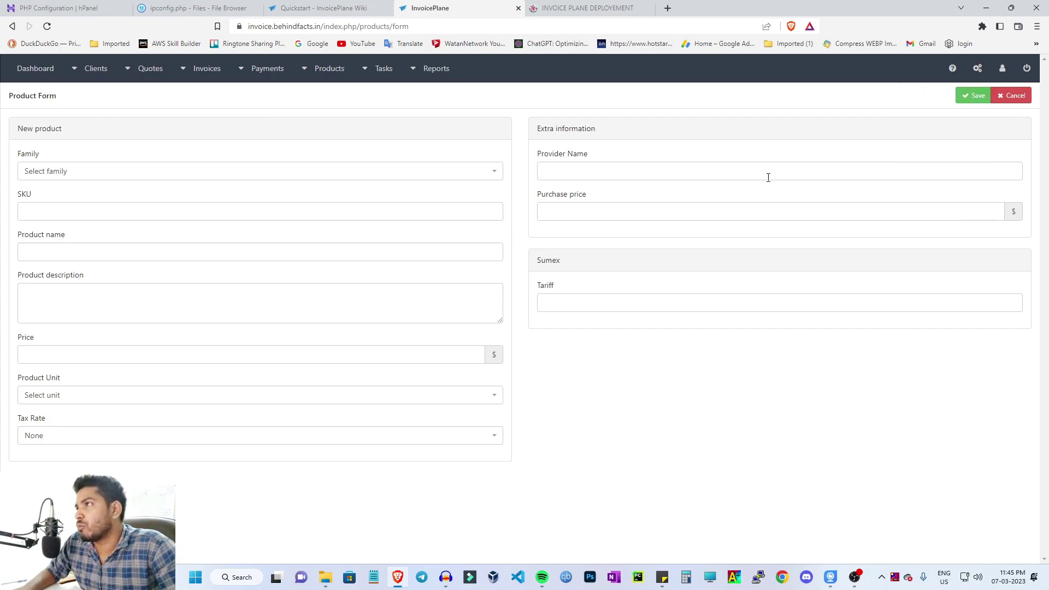
{"action": "left_click", "coordinate": [981, 71]}
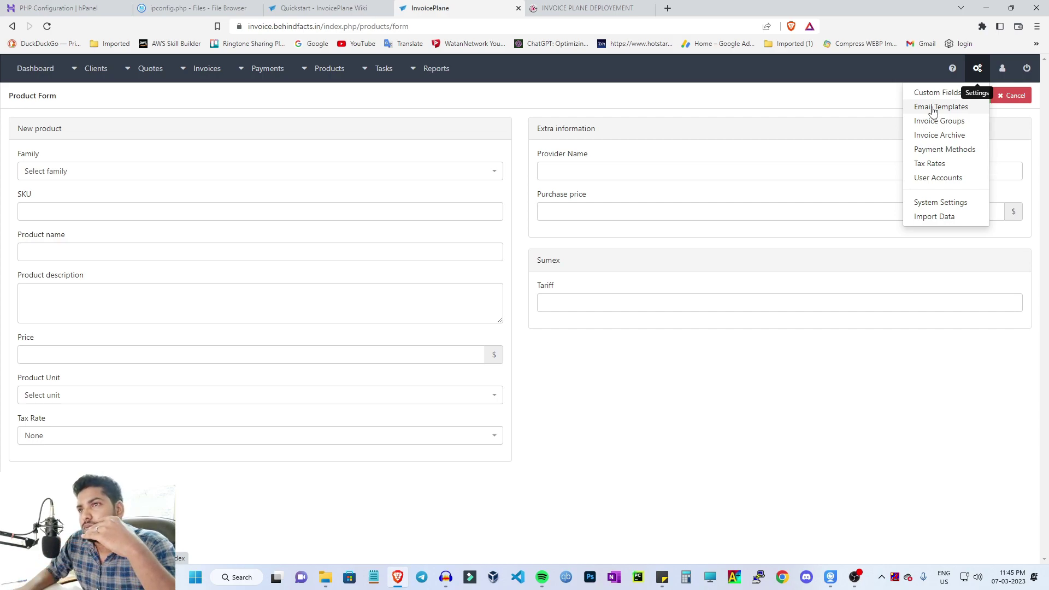
Start a new Invoice-type email template from Email Templates and scroll through its form
{"action": "left_click", "coordinate": [933, 109]}
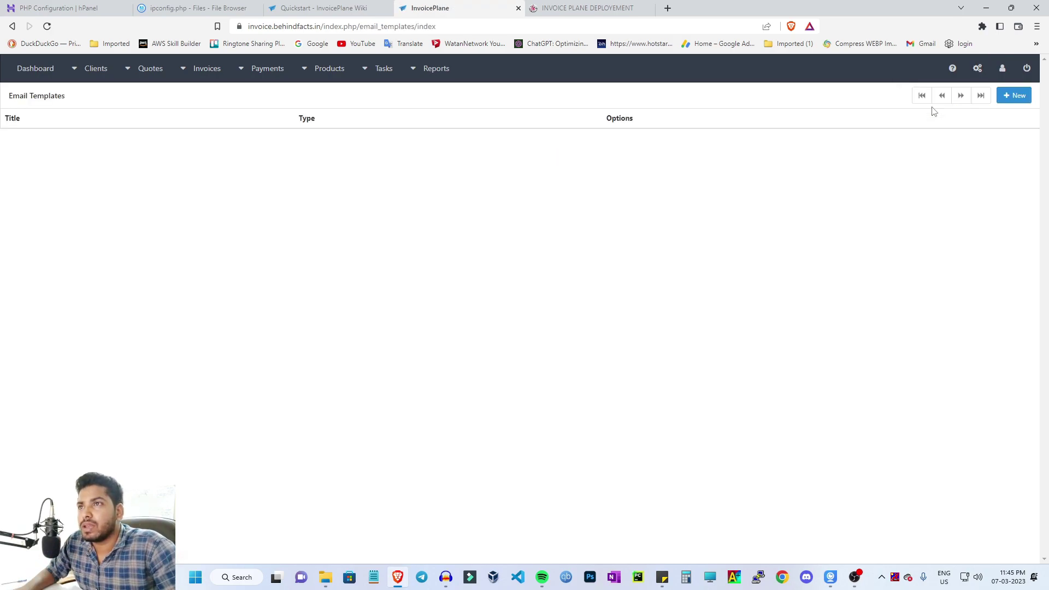
{"action": "left_click", "coordinate": [1023, 101]}
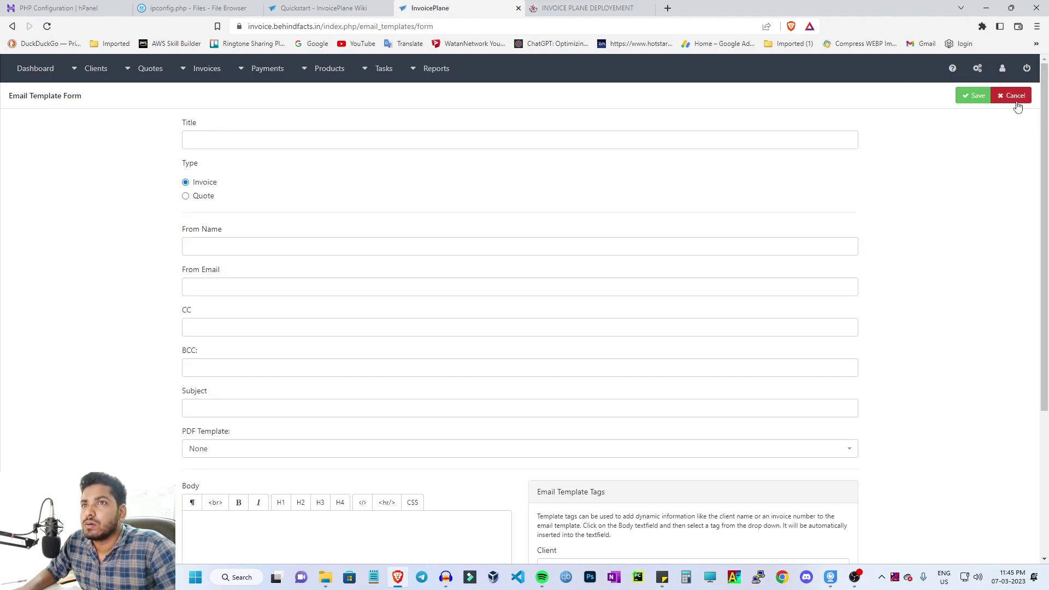
{"action": "scroll", "coordinate": [434, 228], "scroll_direction": "down", "scroll_amount": 3}
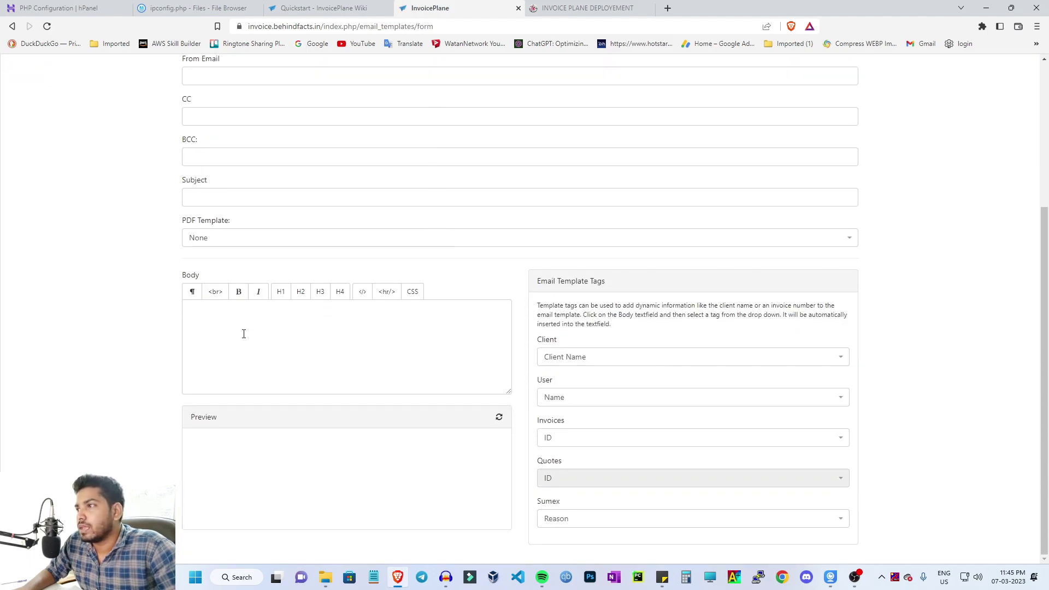
{"action": "scroll", "coordinate": [369, 418], "scroll_direction": "up", "scroll_amount": 4}
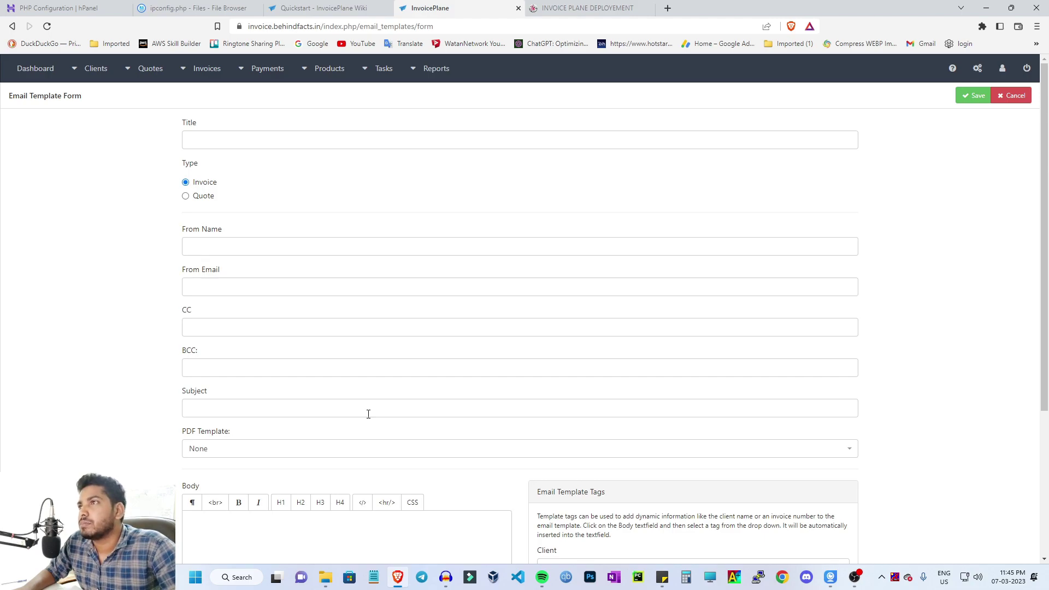
{"action": "left_click", "coordinate": [435, 70]}
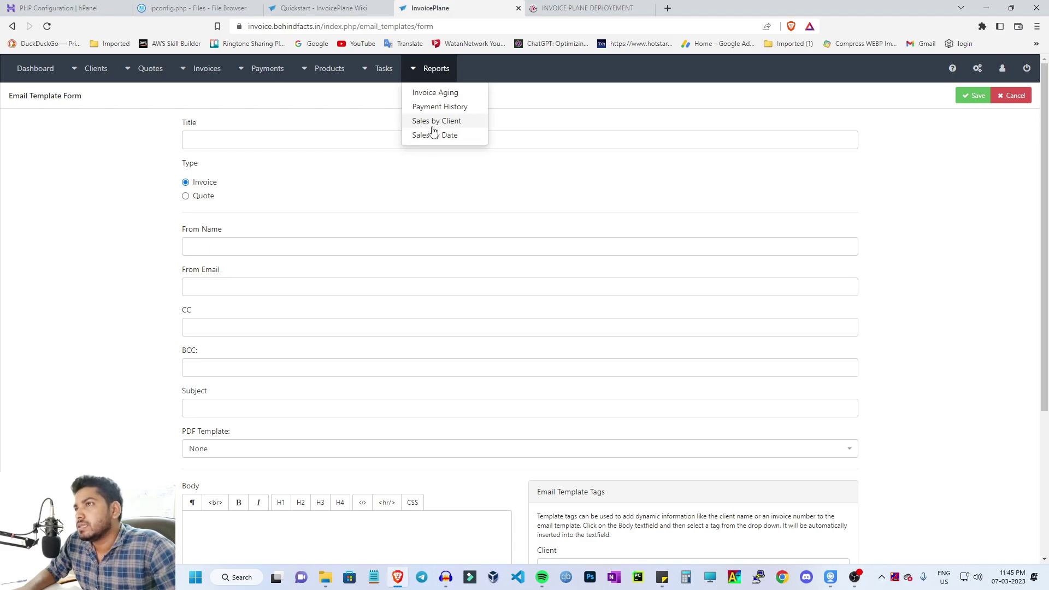
View the Payment History report and the clients list, toggling Inactive then Active clients
{"action": "left_click", "coordinate": [423, 107]}
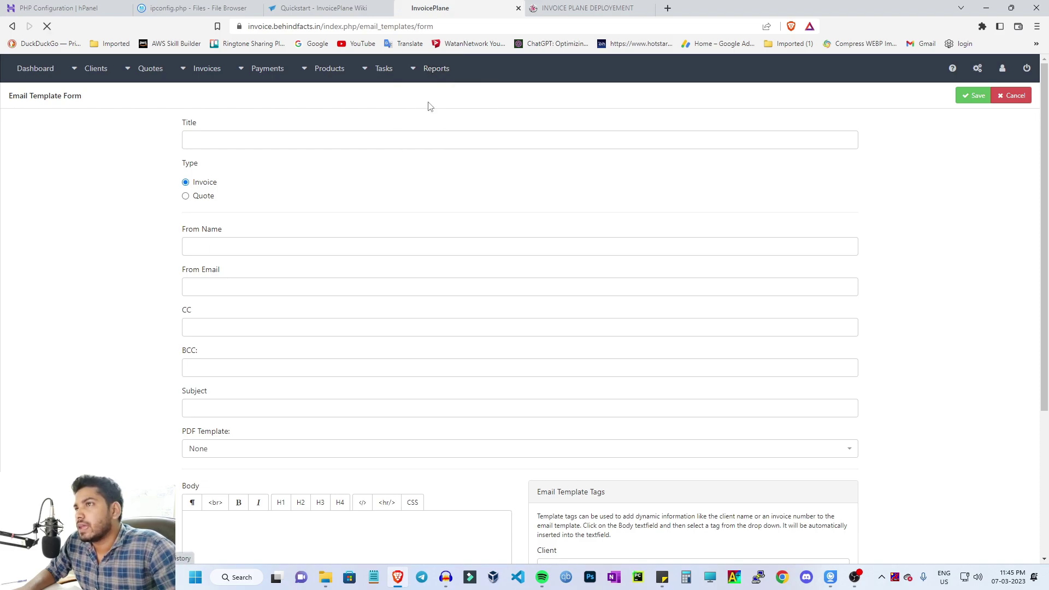
{"action": "left_click", "coordinate": [94, 76]}
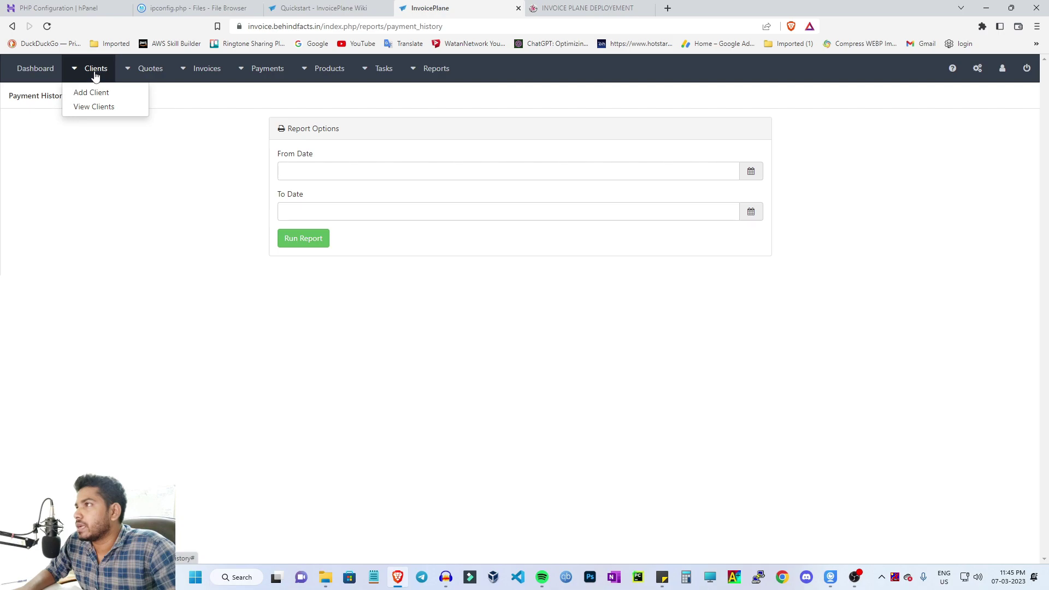
{"action": "left_click", "coordinate": [103, 106]}
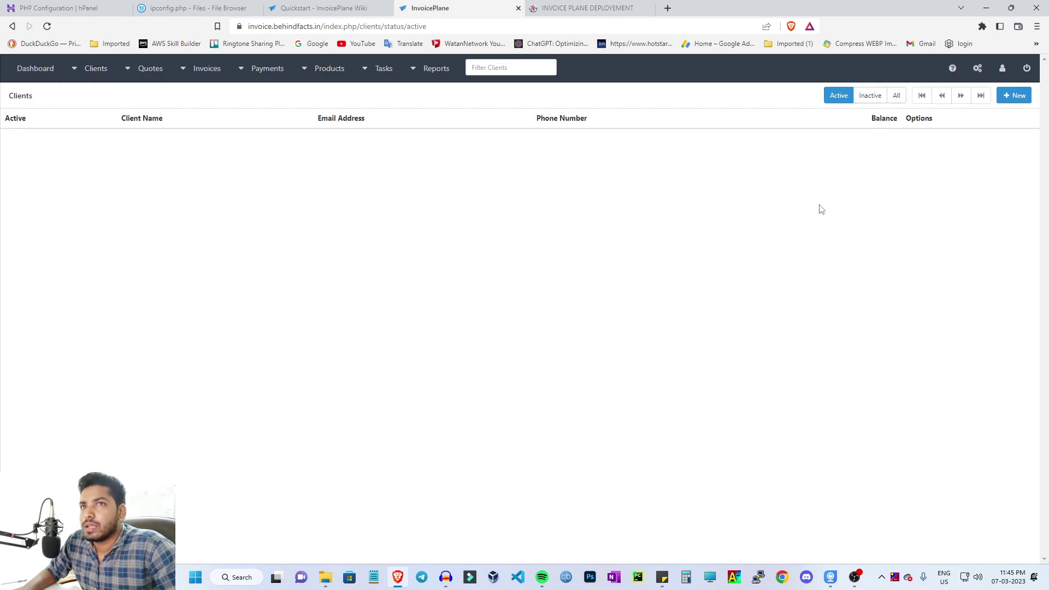
{"action": "left_click", "coordinate": [869, 96]}
{"action": "left_click", "coordinate": [839, 96]}
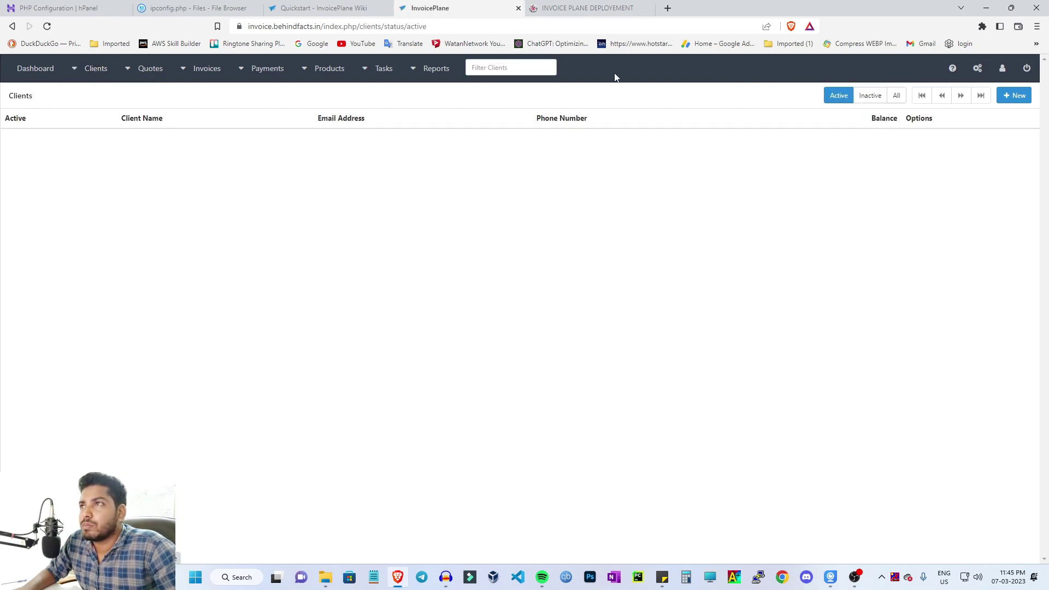
View the Invoice Aging report and the tasks list, then return to the dashboard
{"action": "left_click", "coordinate": [435, 68]}
{"action": "left_click", "coordinate": [433, 94]}
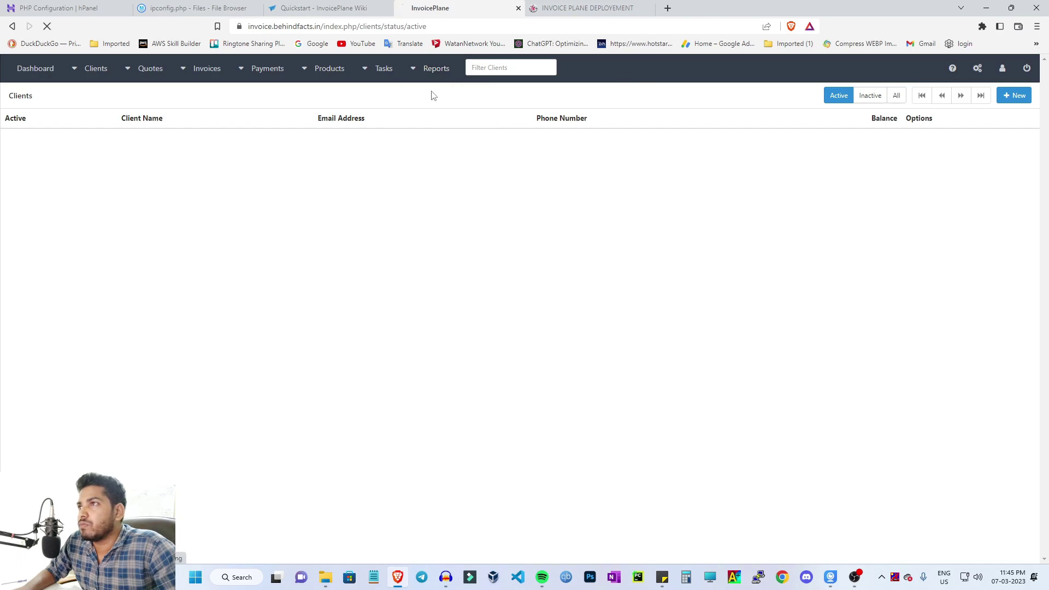
{"action": "left_click", "coordinate": [383, 74]}
{"action": "left_click", "coordinate": [386, 108]}
{"action": "left_click", "coordinate": [36, 68]}
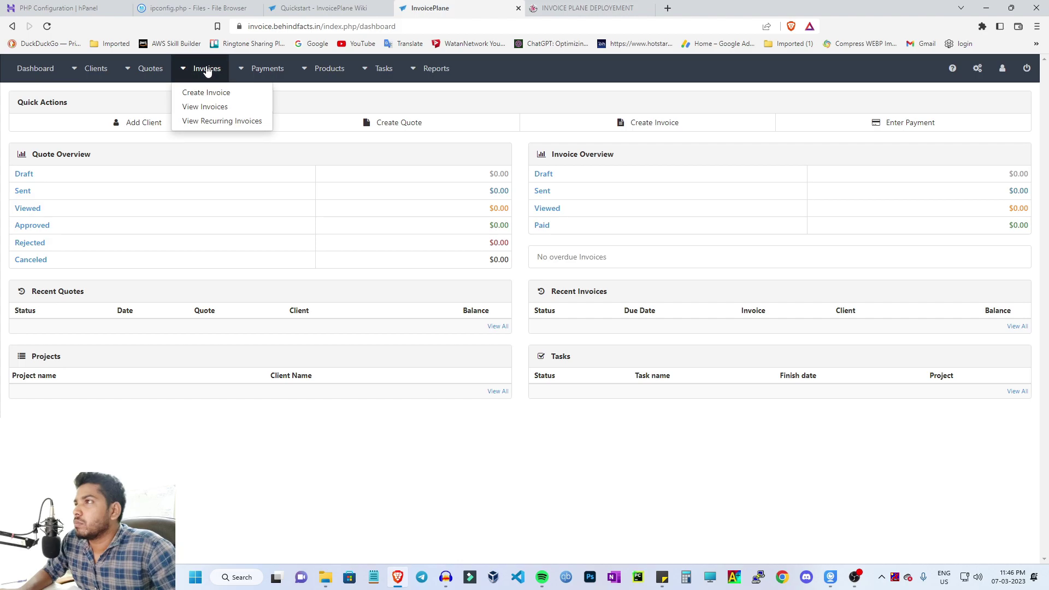
{"action": "mouse_move", "coordinate": [266, 75]}
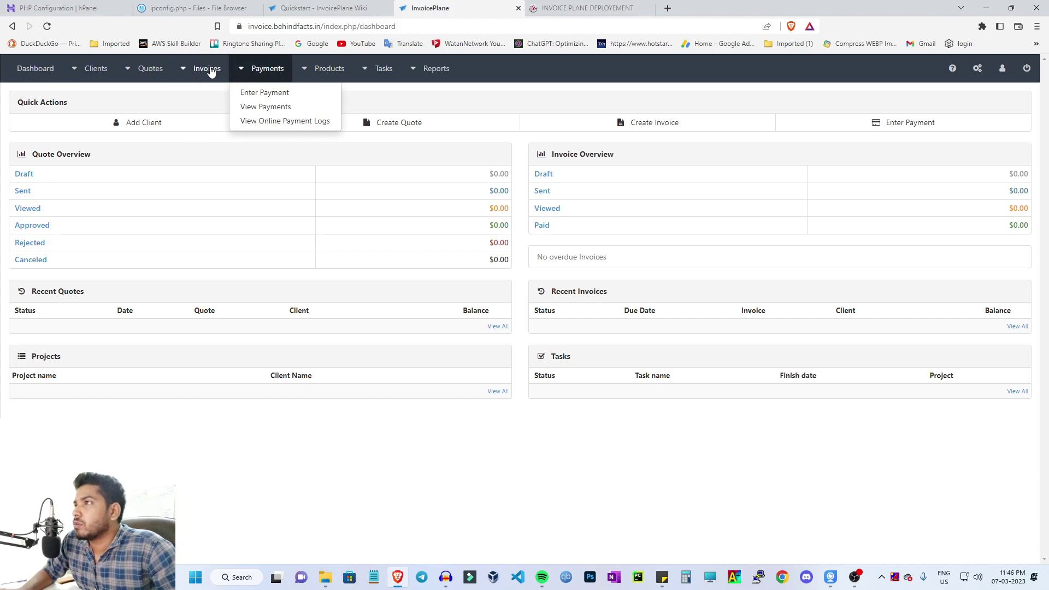
{"action": "left_click", "coordinate": [98, 73]}
{"action": "left_click", "coordinate": [36, 70]}
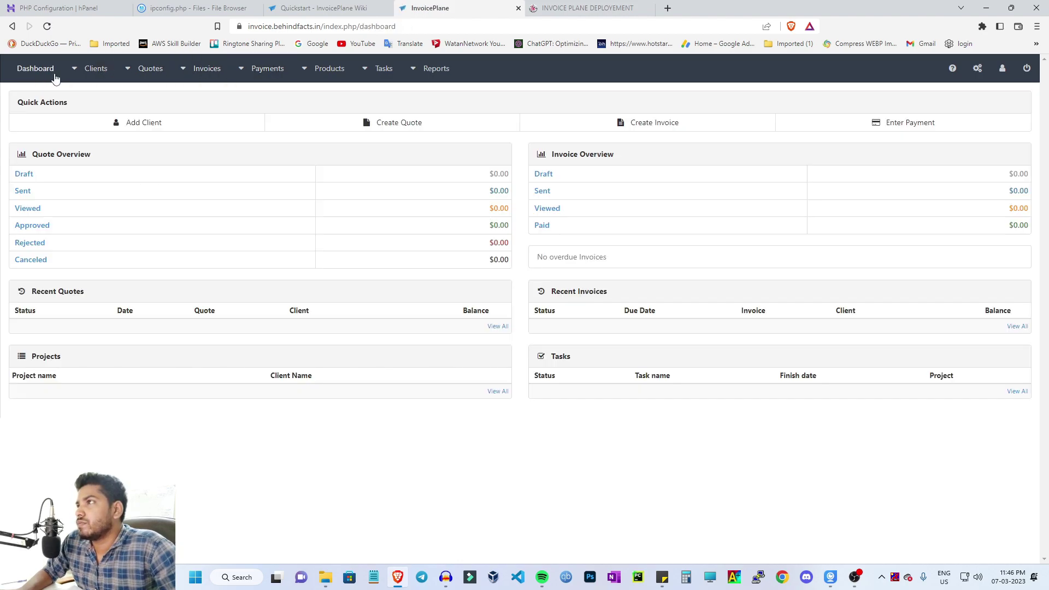
Add client TEST TEST_1 with a Gandhi Street, Chennai address and start a quote for them
{"action": "mouse_move", "coordinate": [96, 71]}
{"action": "left_click", "coordinate": [93, 93]}
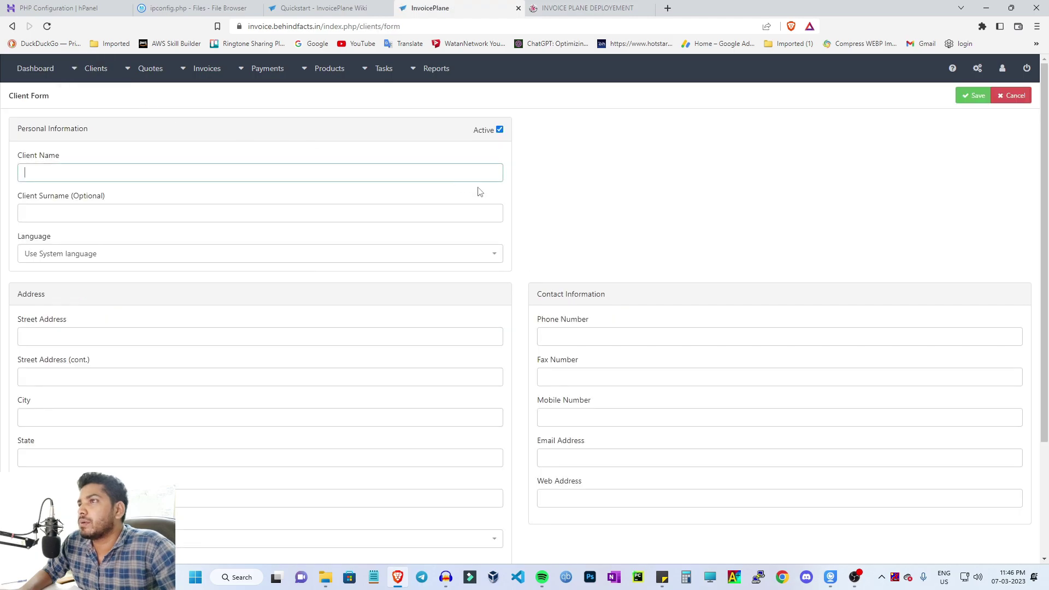
{"action": "type", "text": "T"}
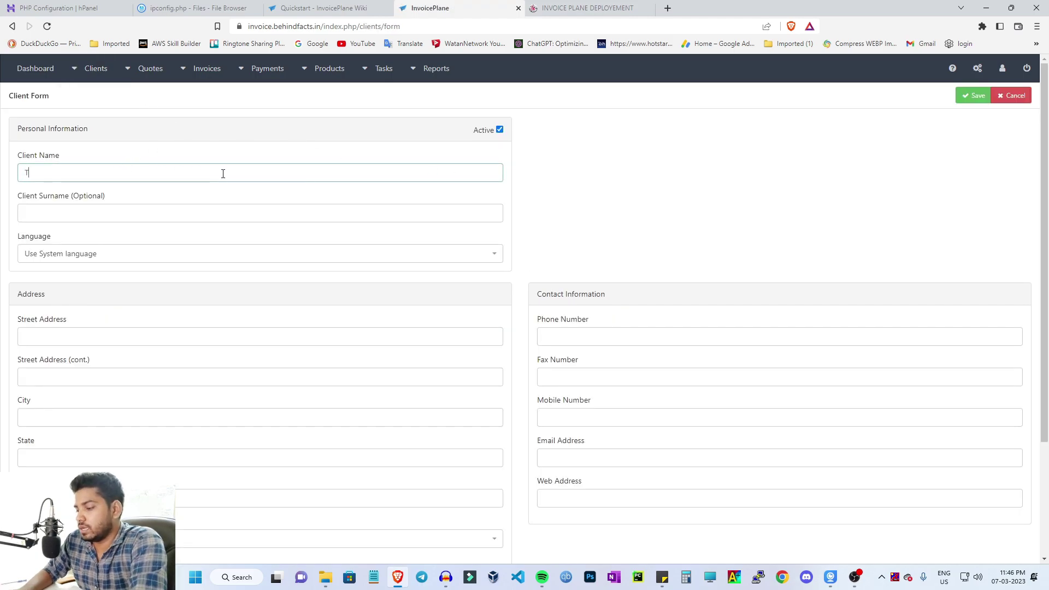
{"action": "type", "text": "EST"}
{"action": "key", "text": "Tab"}
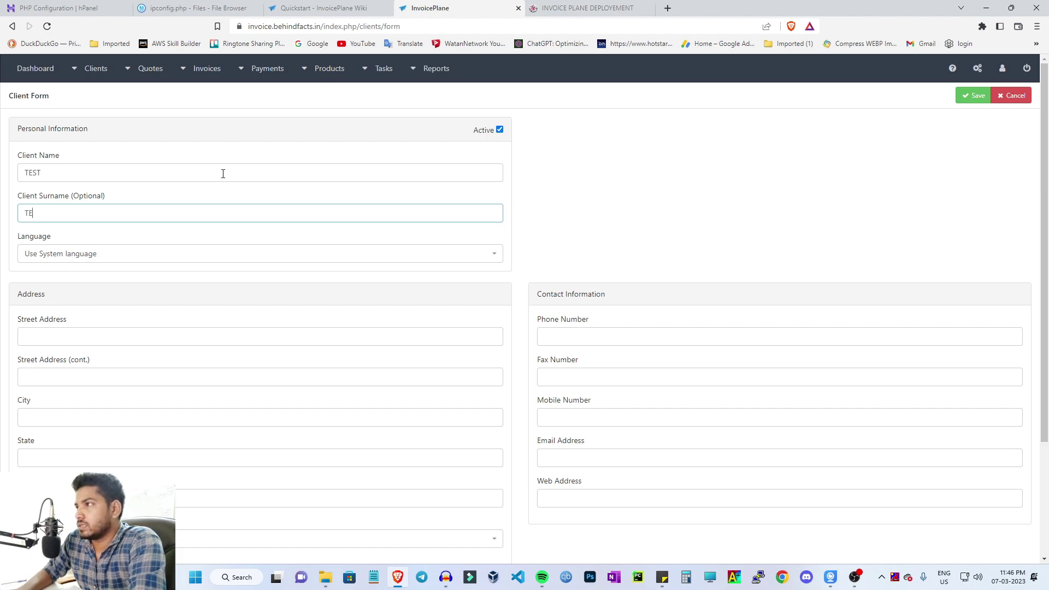
{"action": "type", "text": "TEST"}
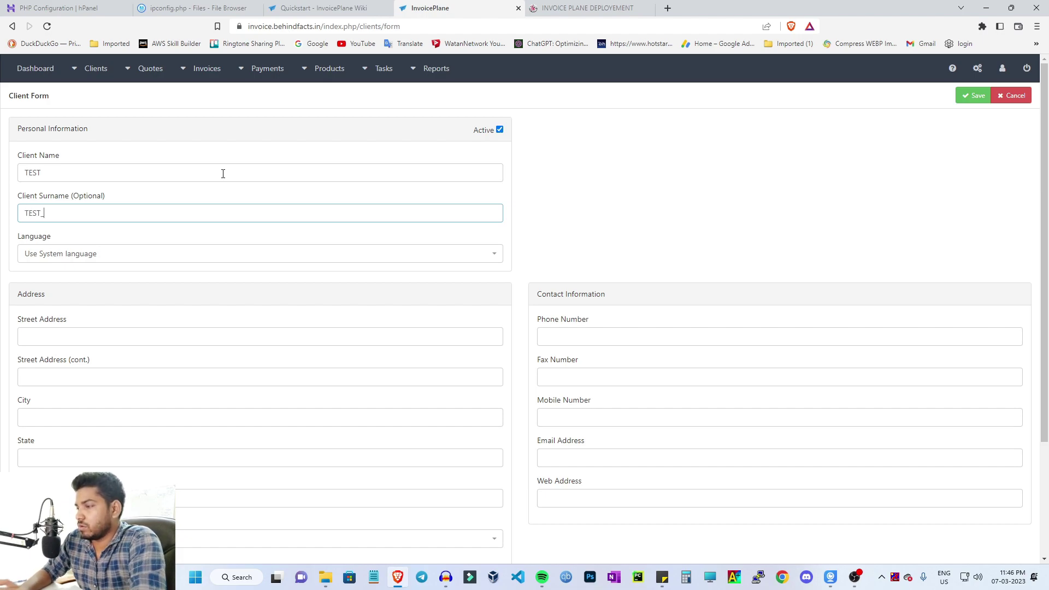
{"action": "type", "text": "_1"}
{"action": "left_click", "coordinate": [116, 259]}
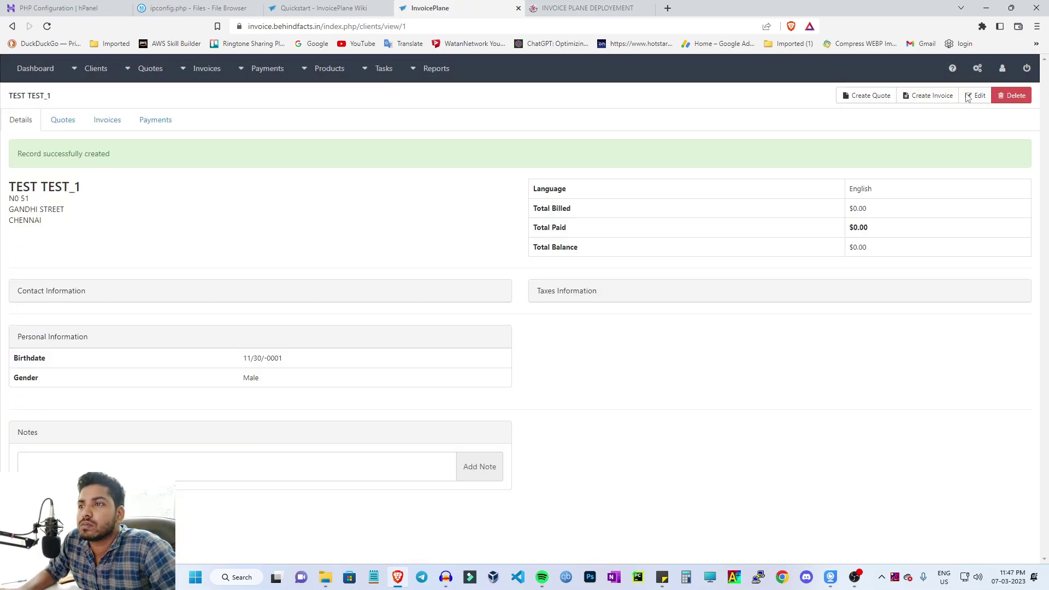
{"action": "mouse_move", "coordinate": [85, 235]}
{"action": "left_mouse_down"}
{"action": "mouse_move", "coordinate": [2, 191]}
{"action": "mouse_move", "coordinate": [88, 230]}
{"action": "left_mouse_up"}
{"action": "left_click", "coordinate": [77, 202]}
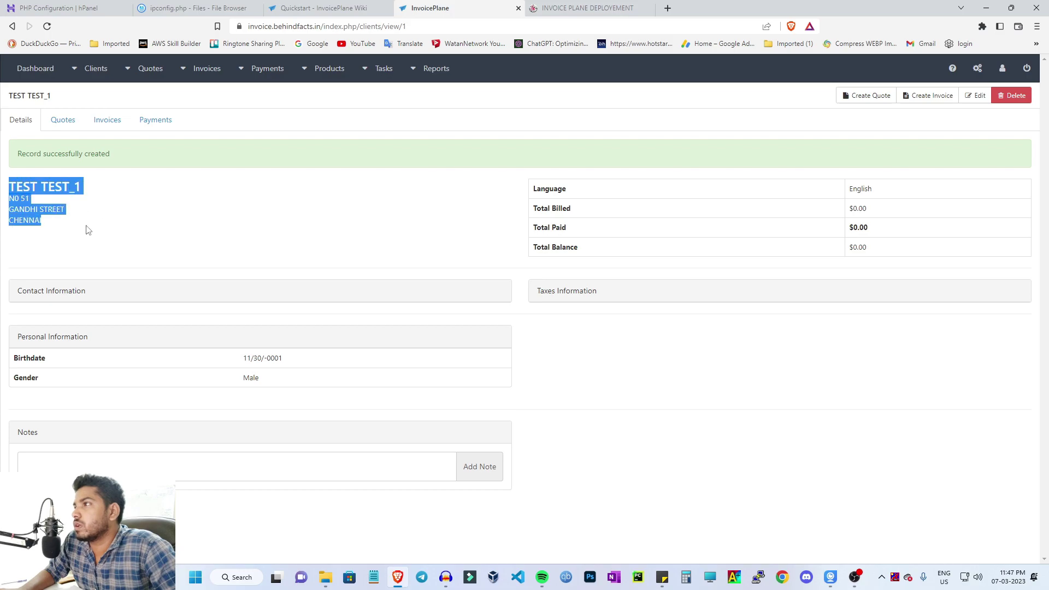
{"action": "left_click", "coordinate": [868, 95]}
{"action": "left_click", "coordinate": [356, 213]}
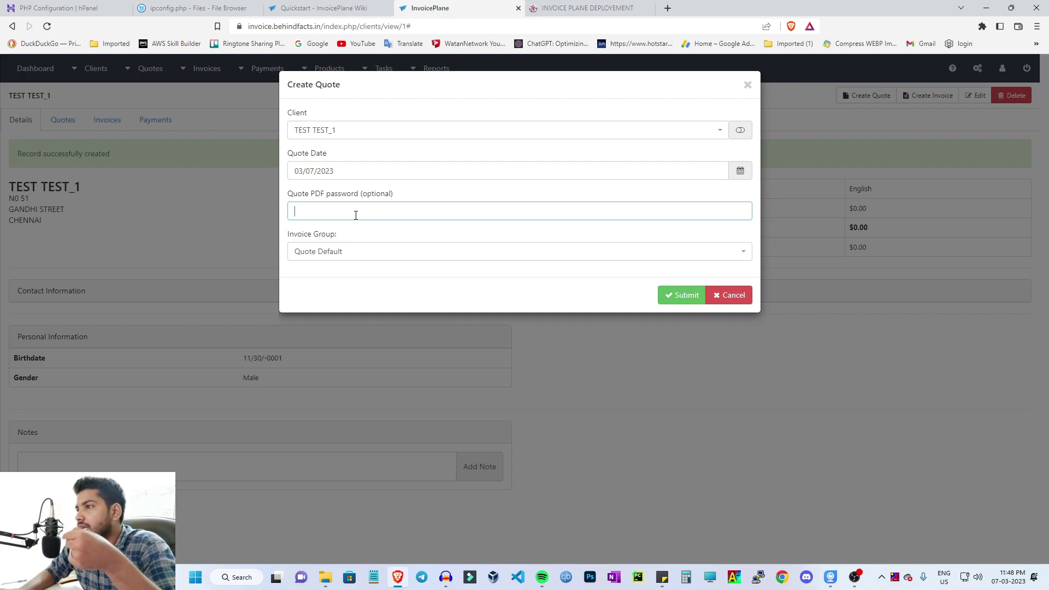
Create draft quote QUO1 for client TEST TEST_1, after cancelling an unwanted new invoice
{"action": "left_click", "coordinate": [748, 85]}
{"action": "left_click", "coordinate": [939, 96]}
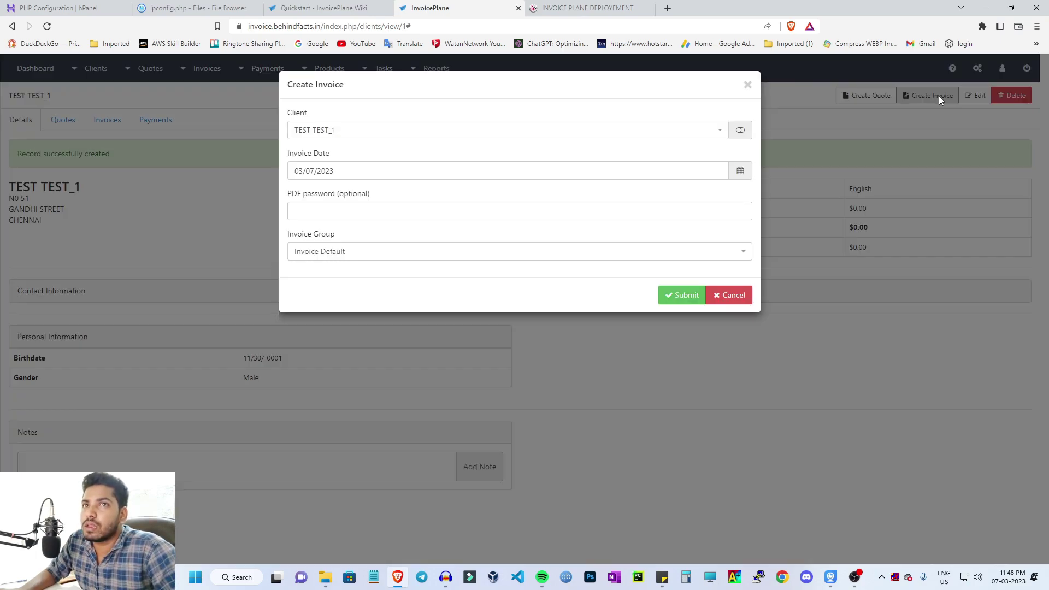
{"action": "left_click", "coordinate": [733, 295]}
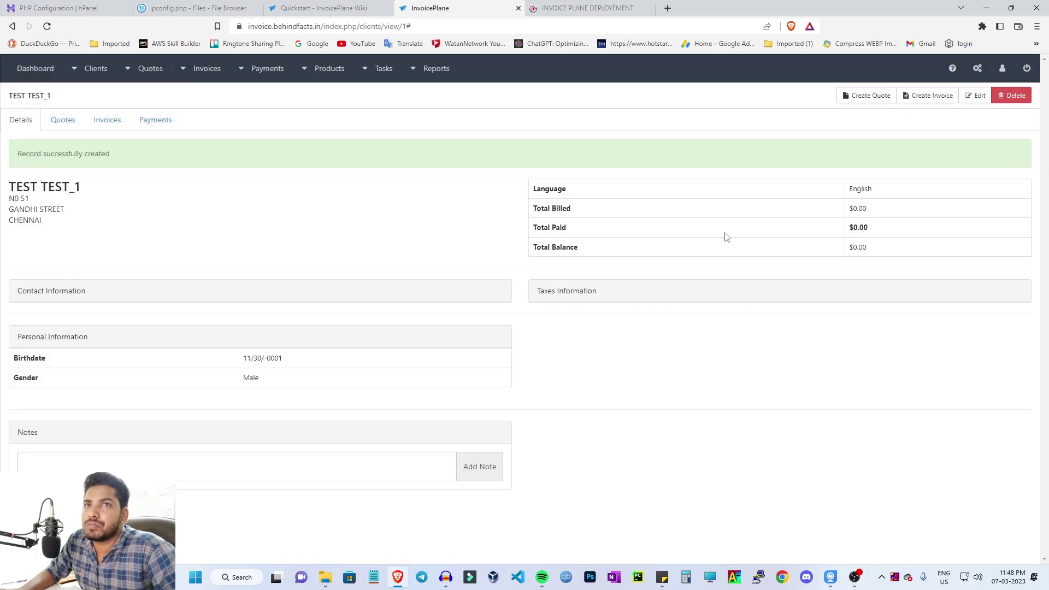
{"action": "left_click", "coordinate": [193, 87]}
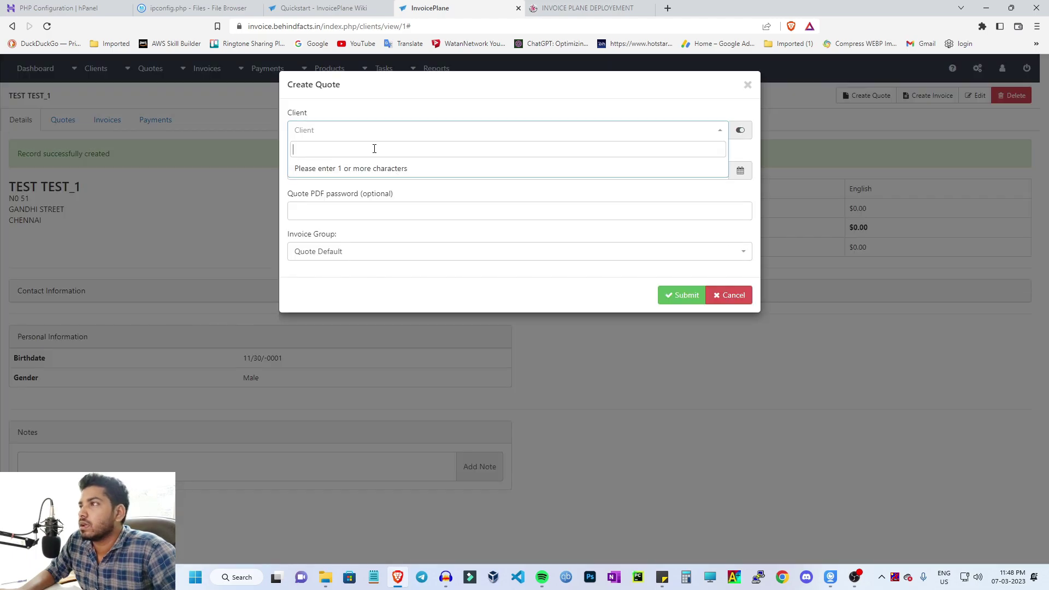
{"action": "type", "text": "T"}
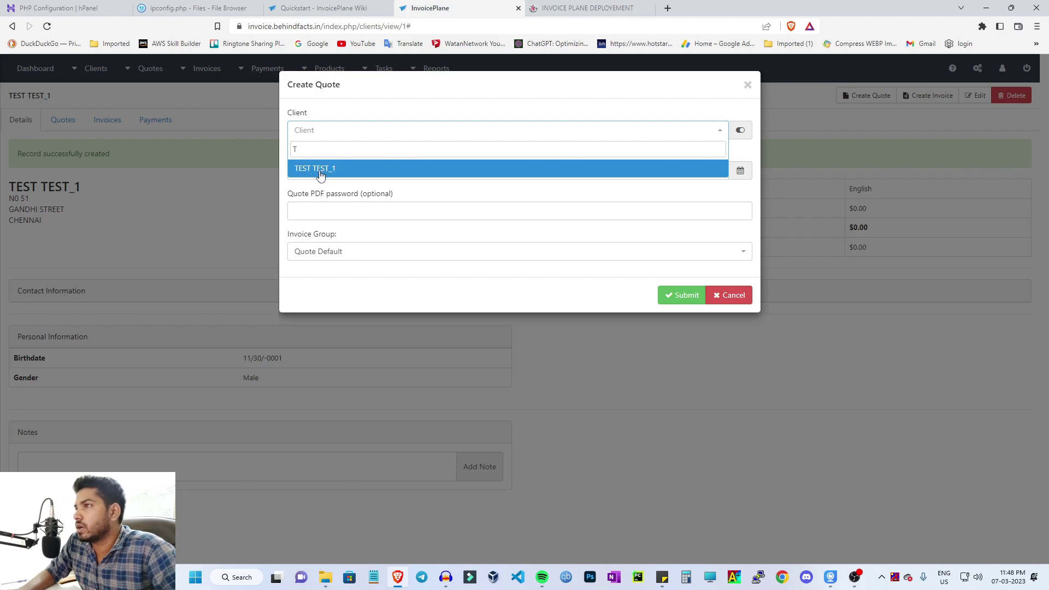
{"action": "left_click", "coordinate": [329, 173]}
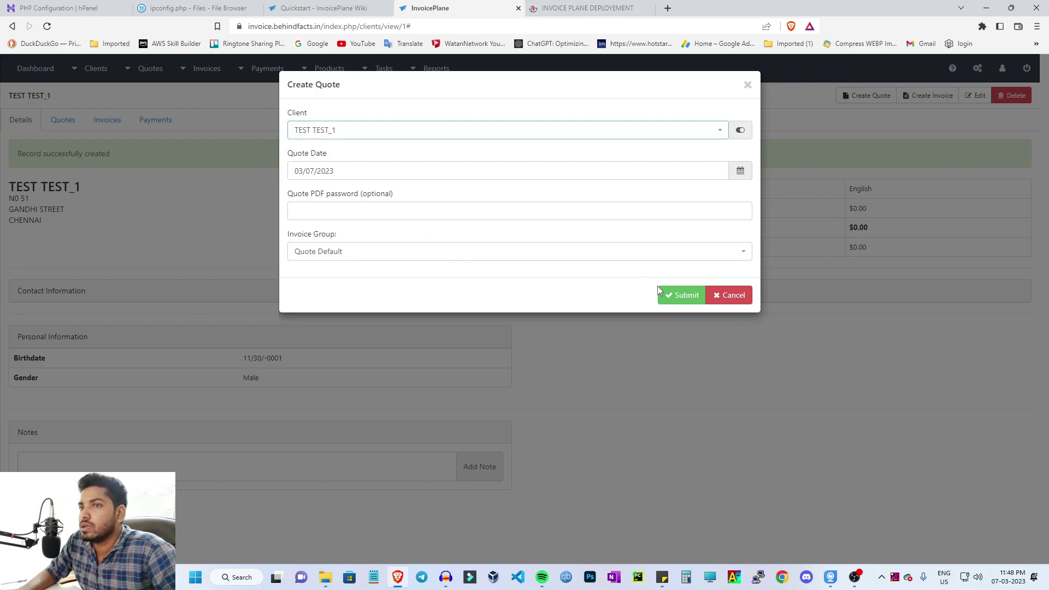
{"action": "left_click", "coordinate": [685, 297]}
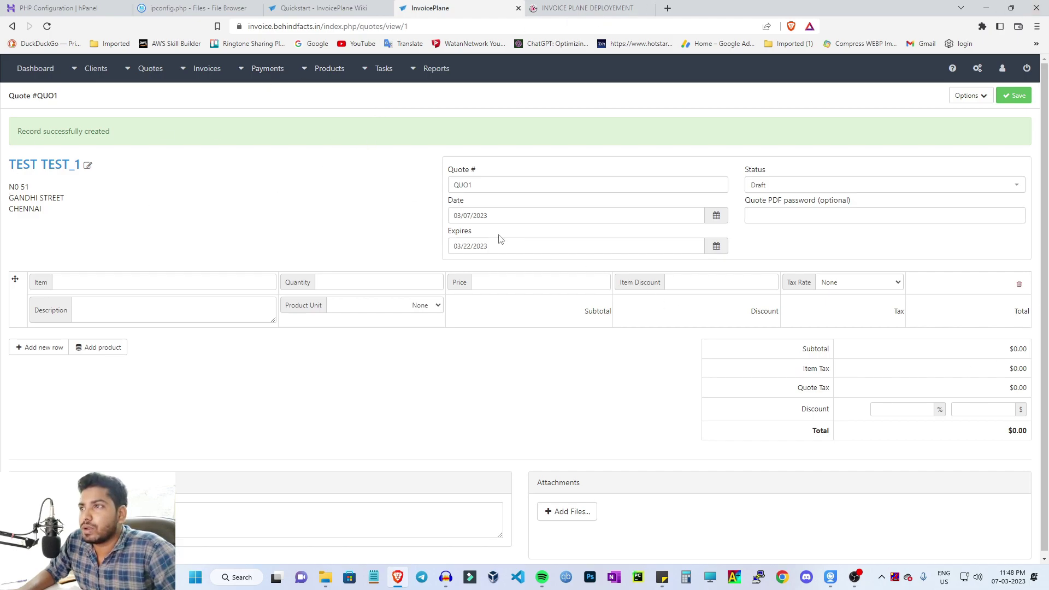
{"action": "left_click", "coordinate": [479, 185]}
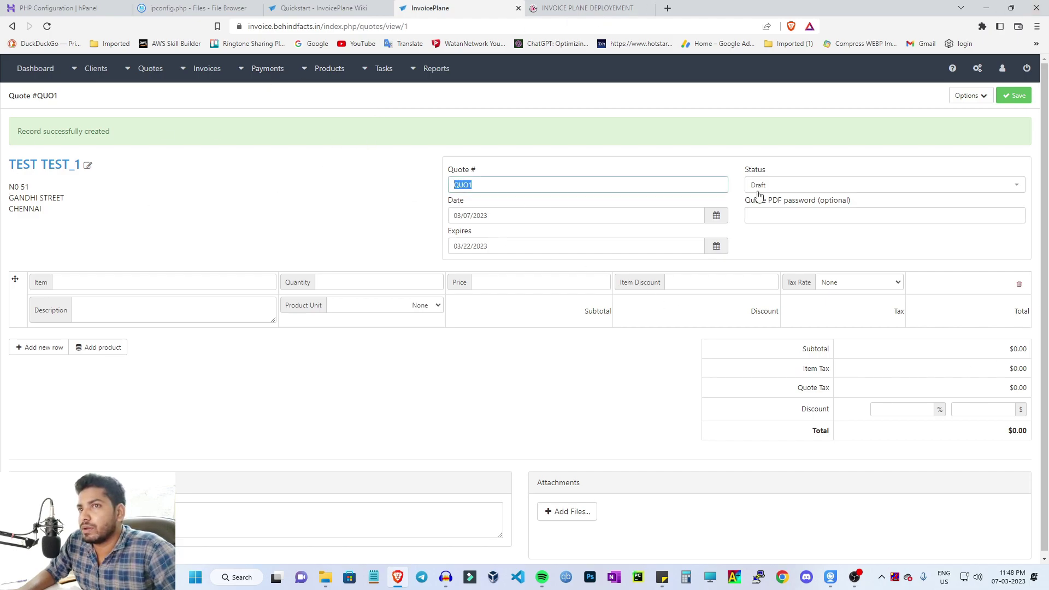
{"action": "left_click", "coordinate": [784, 185]}
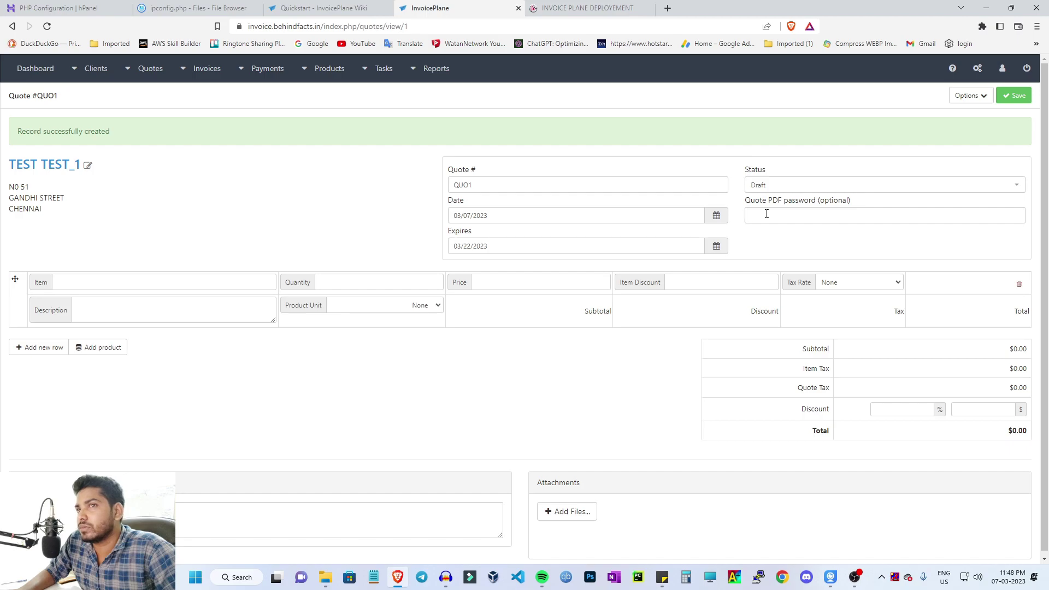
{"action": "left_click", "coordinate": [157, 280]}
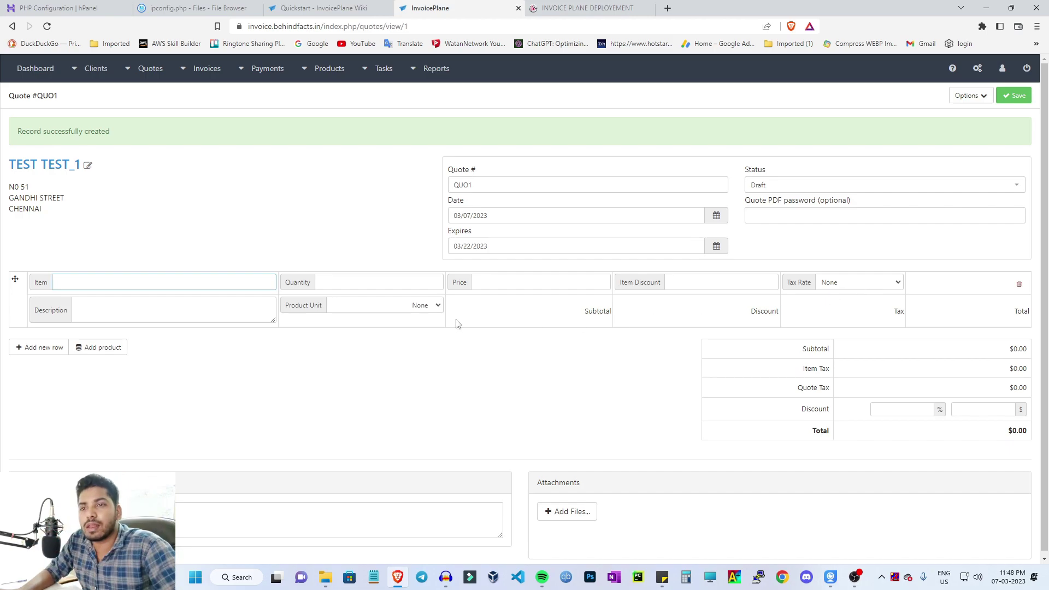
{"action": "left_click", "coordinate": [1011, 350]}
{"action": "left_click_drag", "start_coordinate": [1009, 368], "coordinate": [1002, 392]}
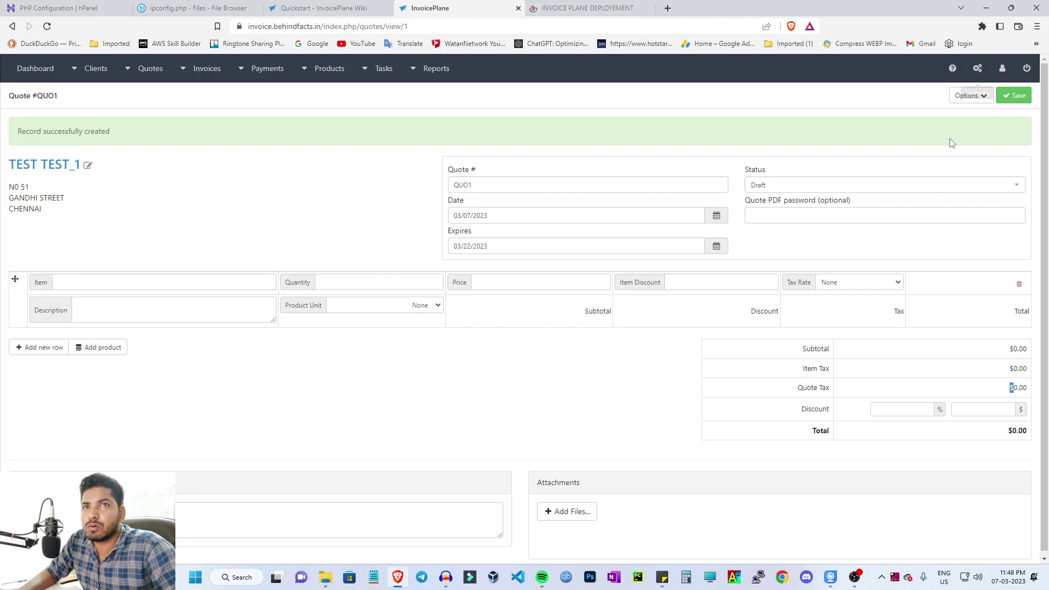
{"action": "scroll", "coordinate": [594, 429], "scroll_direction": "down", "scroll_amount": 1}
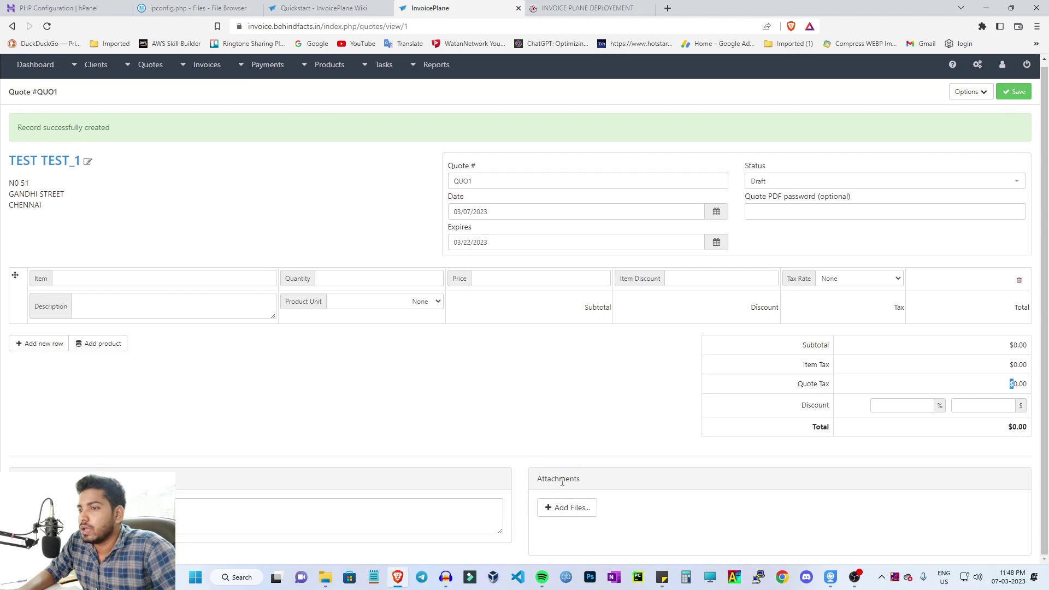
Enter line item GAMING PC: quantity 1, price 80000, discount 10, description 'FOR STREAMING VEDIOS'
{"action": "left_click", "coordinate": [425, 533]}
{"action": "left_click", "coordinate": [90, 277]}
{"action": "type", "text": "GAMING PC"}
{"action": "left_click", "coordinate": [400, 281]}
{"action": "type", "text": "1"}
{"action": "left_click", "coordinate": [537, 277]}
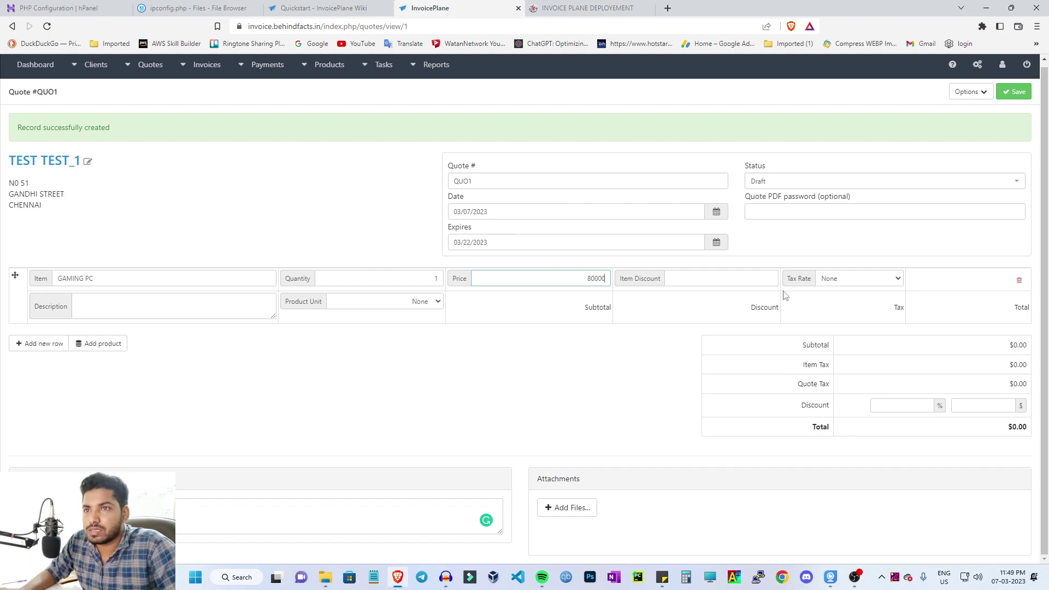
{"action": "left_click", "coordinate": [697, 277]}
{"action": "type", "text": "10"}
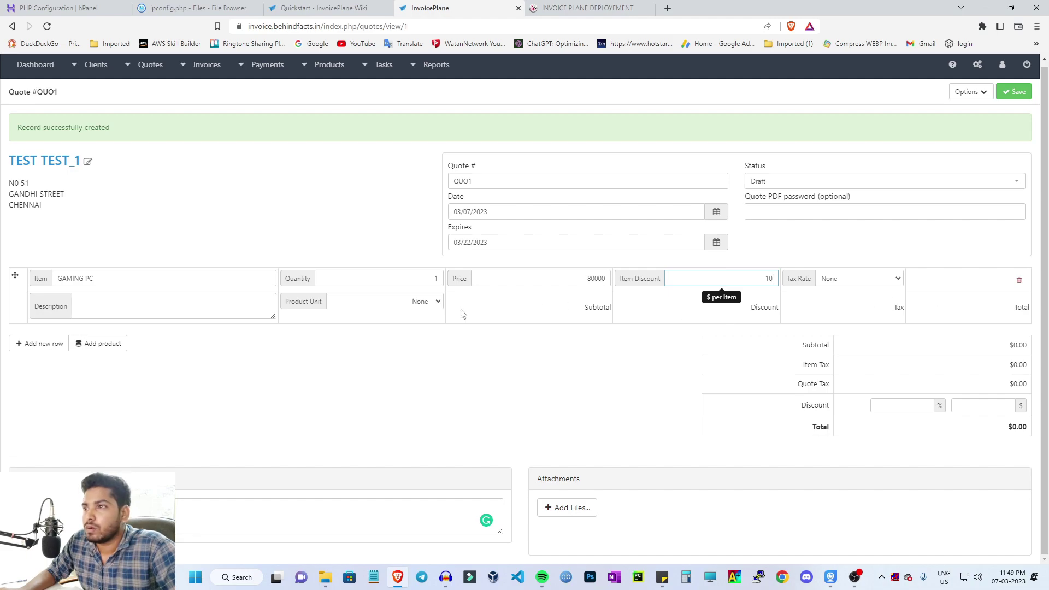
{"action": "left_click", "coordinate": [103, 309]}
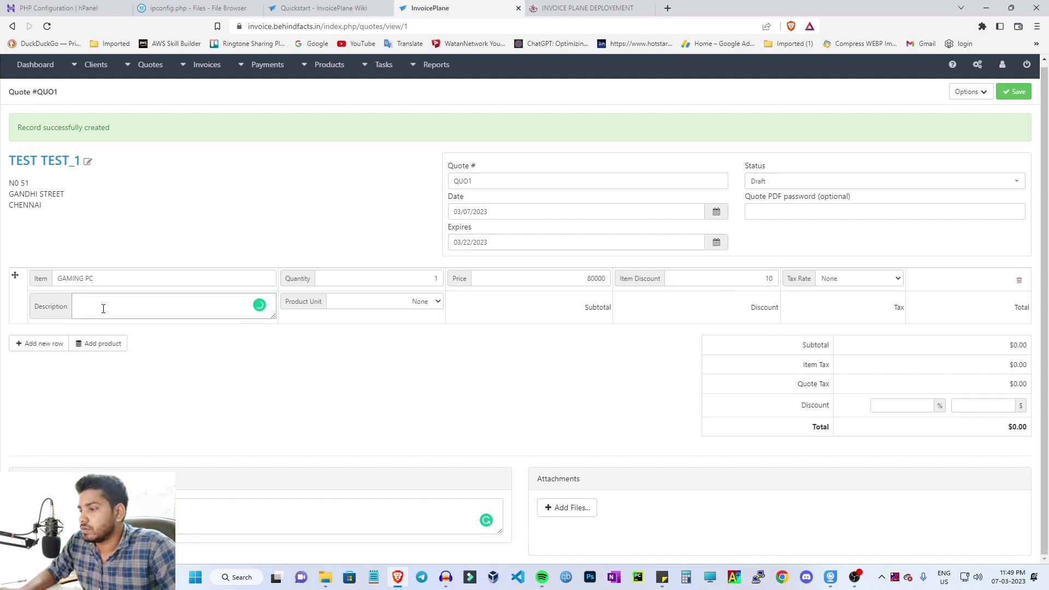
{"action": "type", "text": "FOR"}
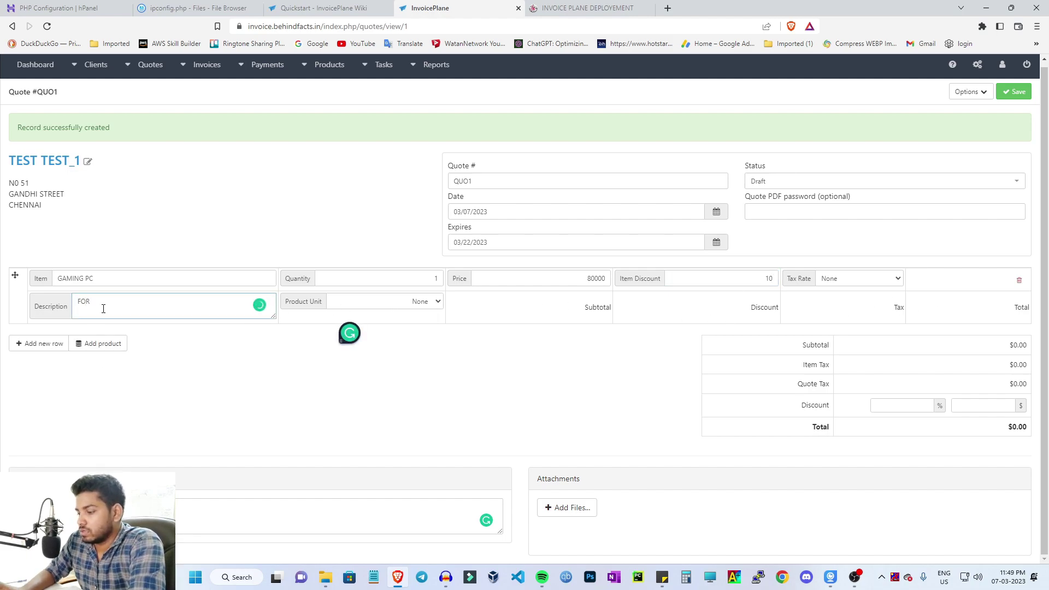
{"action": "type", "text": " STREAMING "}
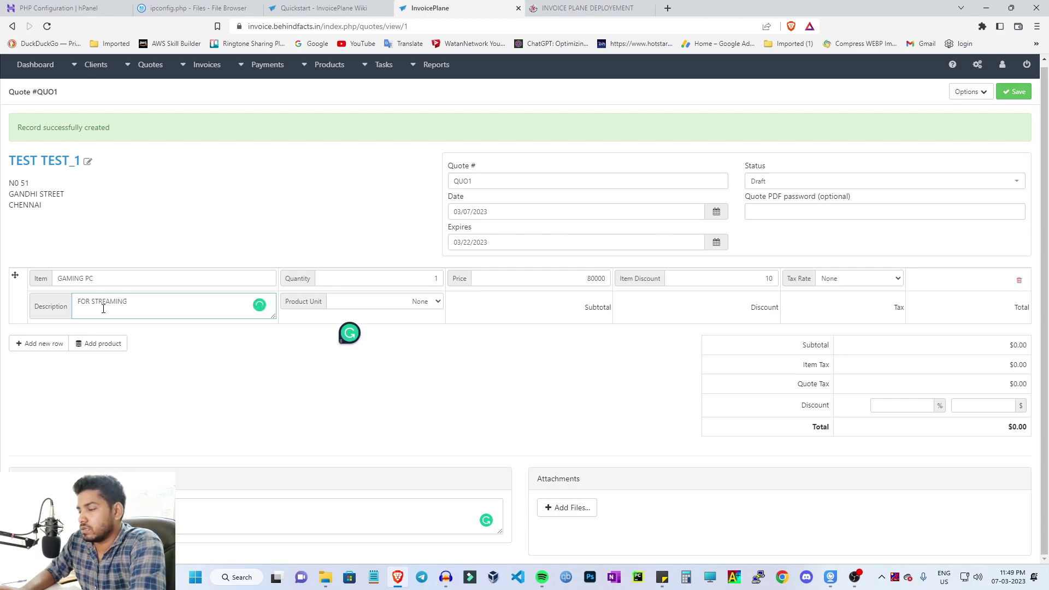
{"action": "type", "text": "VED"}
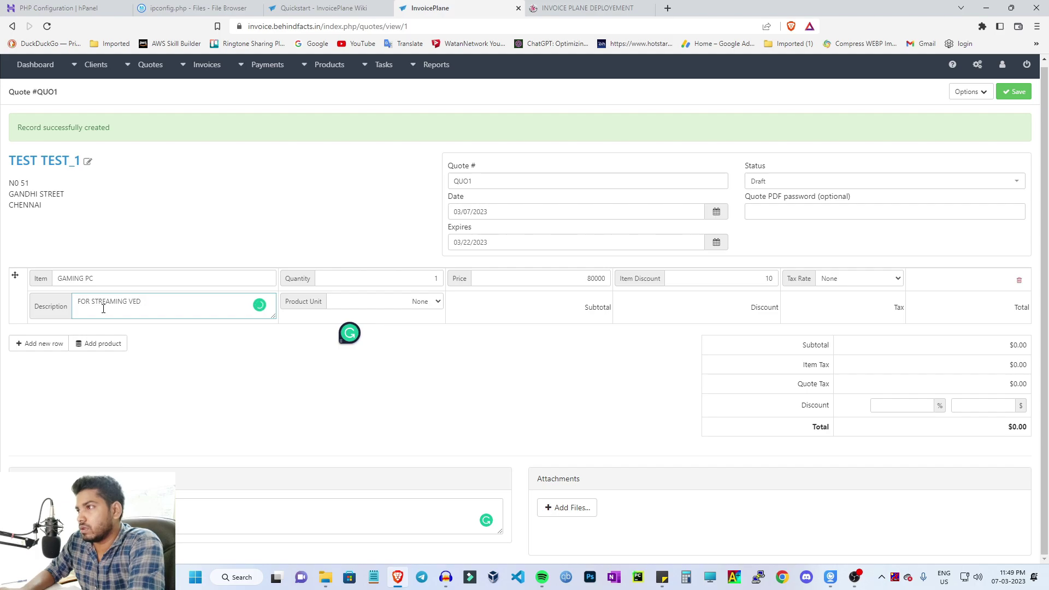
{"action": "type", "text": "IOS"}
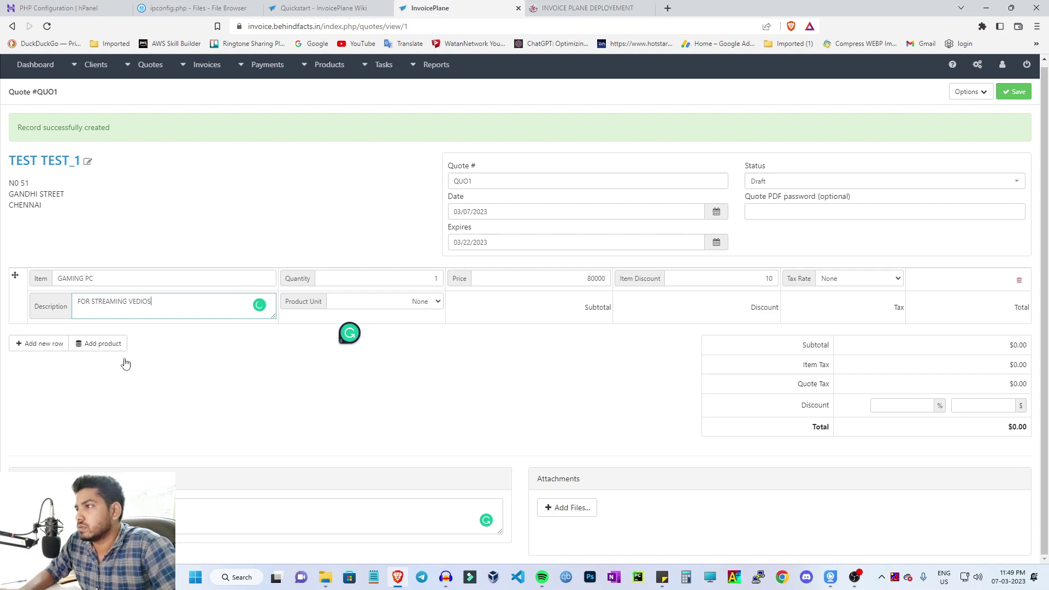
{"action": "left_click", "coordinate": [160, 373]}
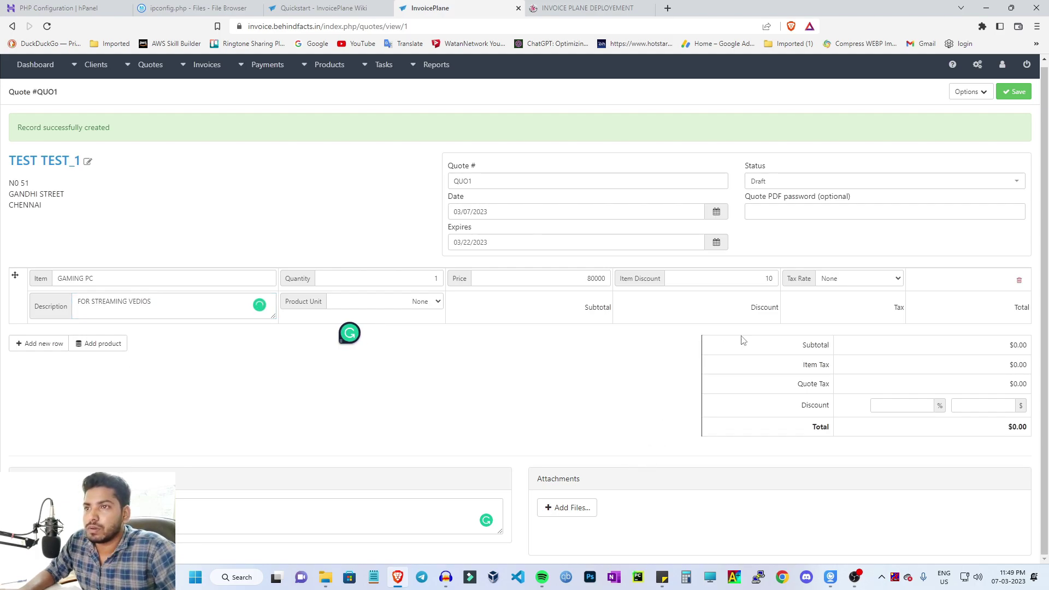
{"action": "left_click", "coordinate": [930, 405]}
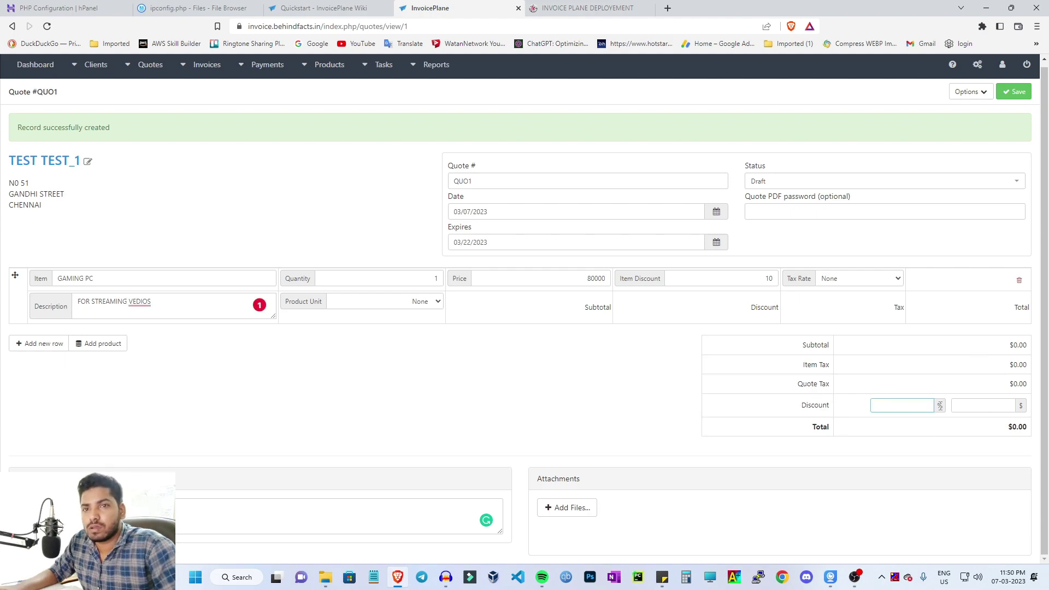
Save quote QUO1 and check the $79,990.00 total after the $10 line discount
{"action": "left_click", "coordinate": [1012, 93]}
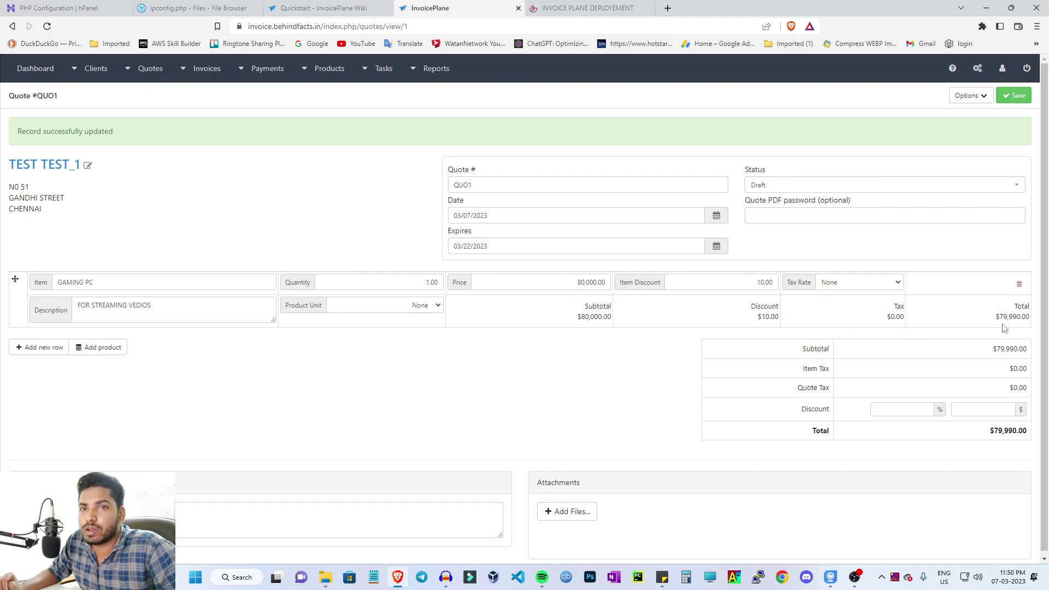
{"action": "left_click_drag", "start_coordinate": [984, 434], "coordinate": [1030, 437]}
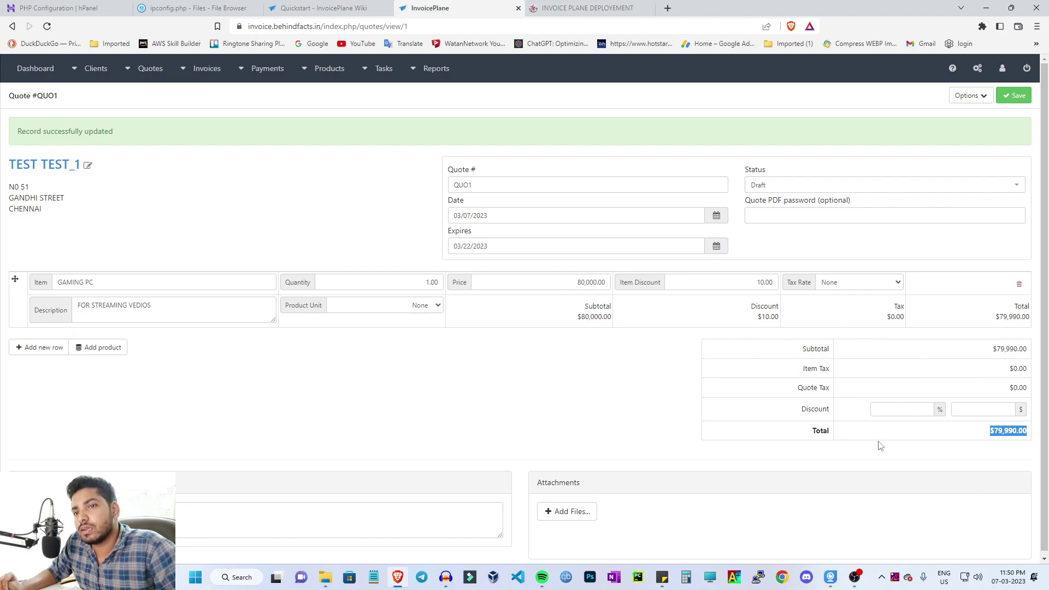
{"action": "left_click", "coordinate": [896, 410]}
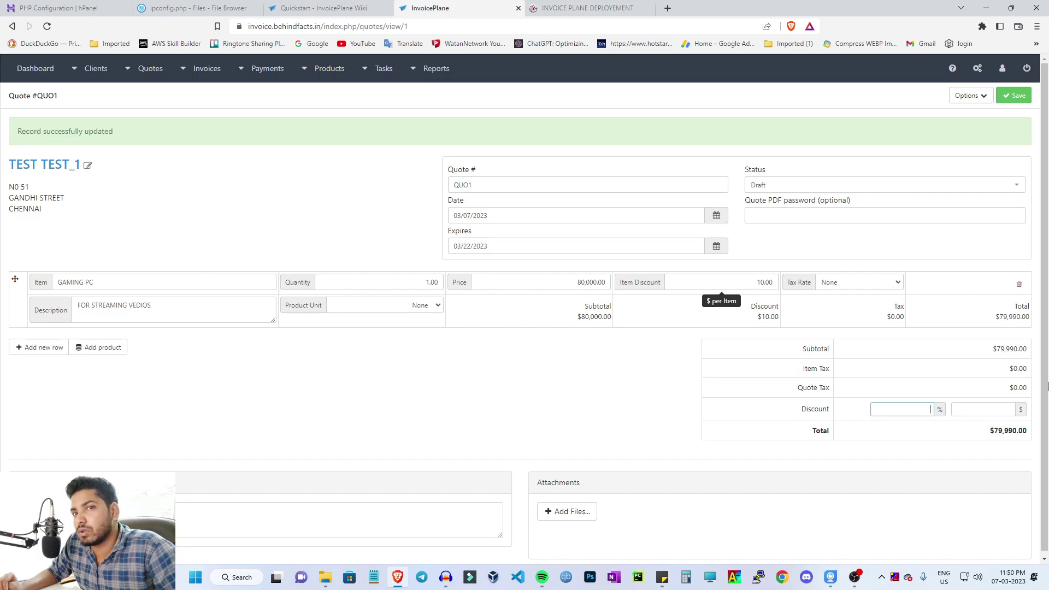
{"action": "scroll", "coordinate": [496, 354], "scroll_direction": "down", "scroll_amount": 1}
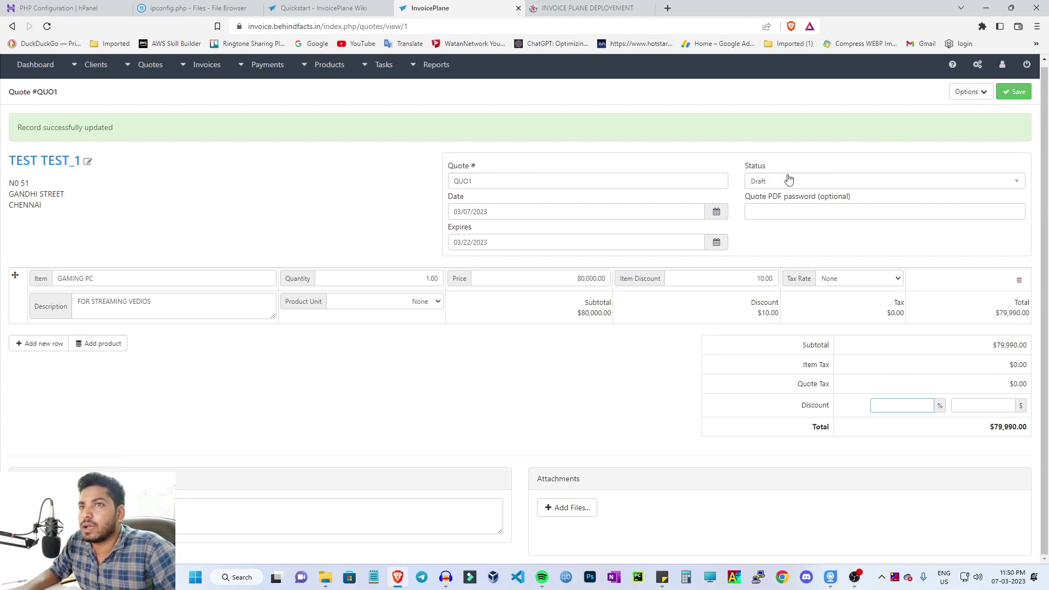
{"action": "left_click", "coordinate": [982, 91]}
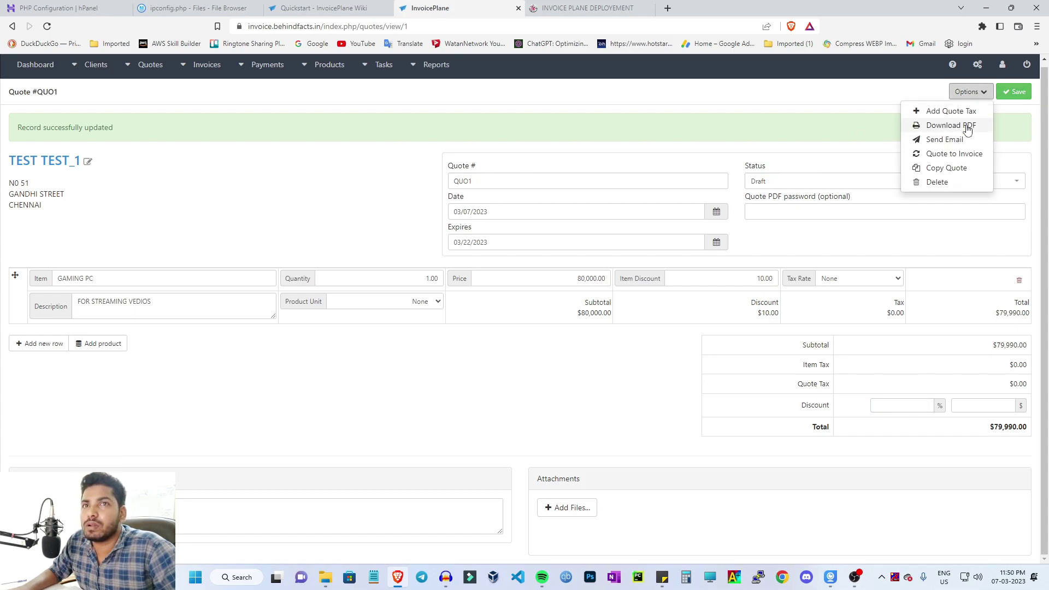
Download quote QUO1 as a PDF, then switch to the InvoicePlane Quickstart wiki tab
{"action": "left_click", "coordinate": [971, 125]}
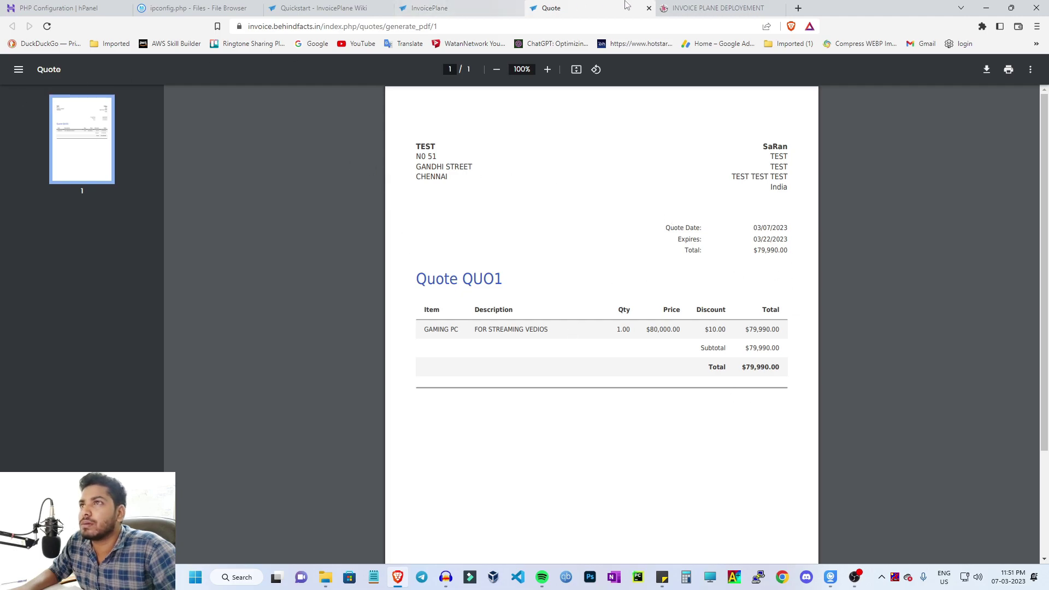
{"action": "left_click", "coordinate": [462, 8]}
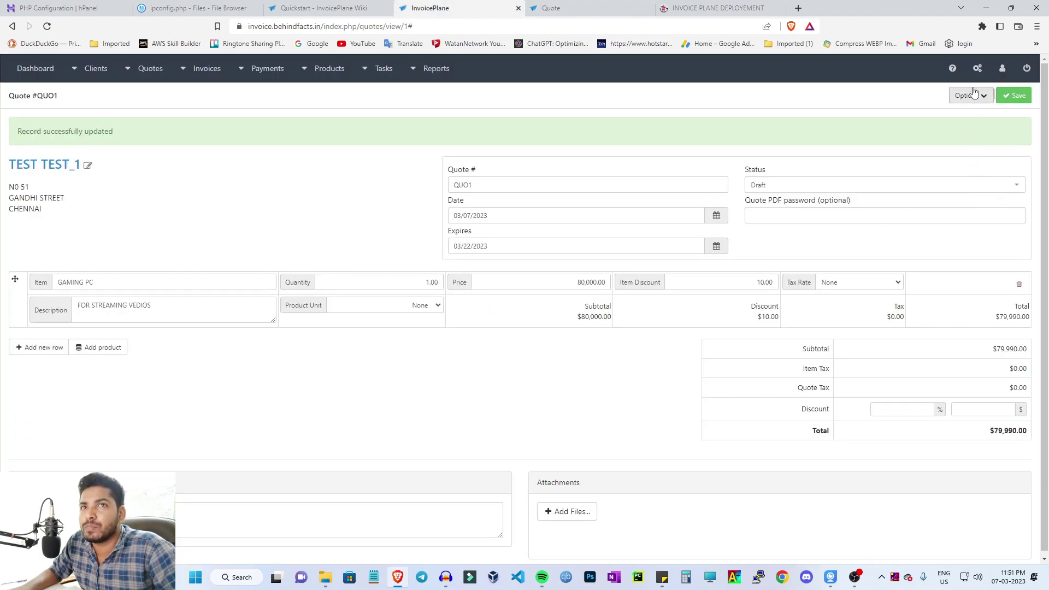
{"action": "left_click", "coordinate": [977, 98]}
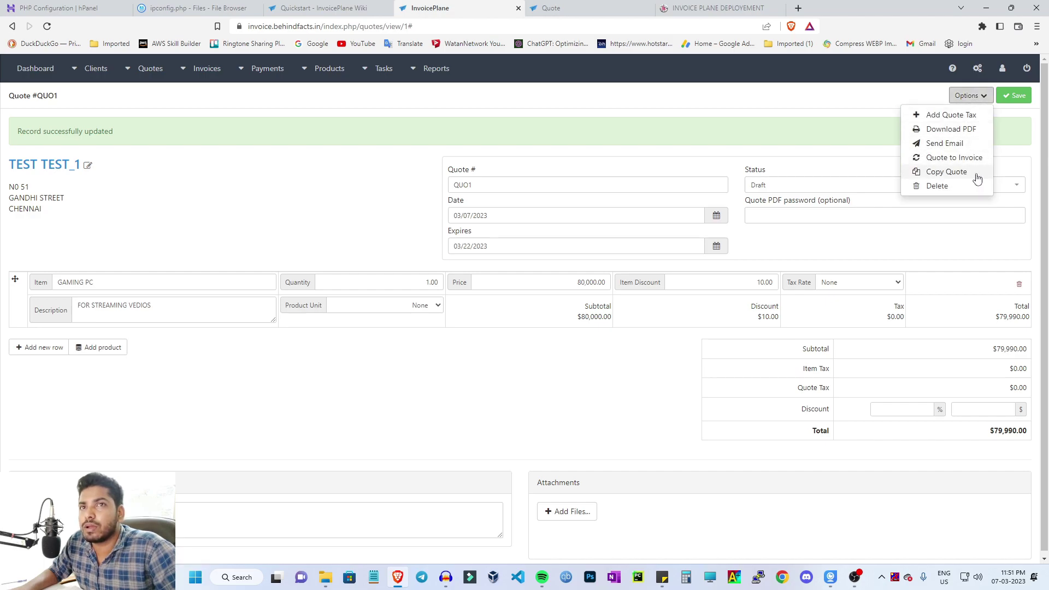
{"action": "left_click", "coordinate": [853, 89]}
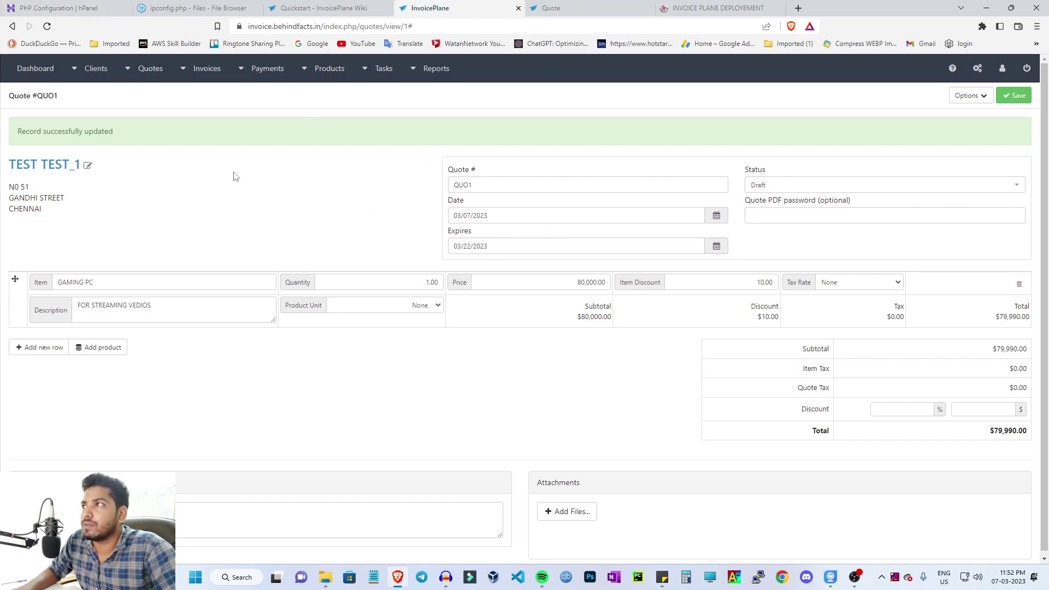
{"action": "scroll", "coordinate": [235, 176], "scroll_direction": "down", "scroll_amount": 1}
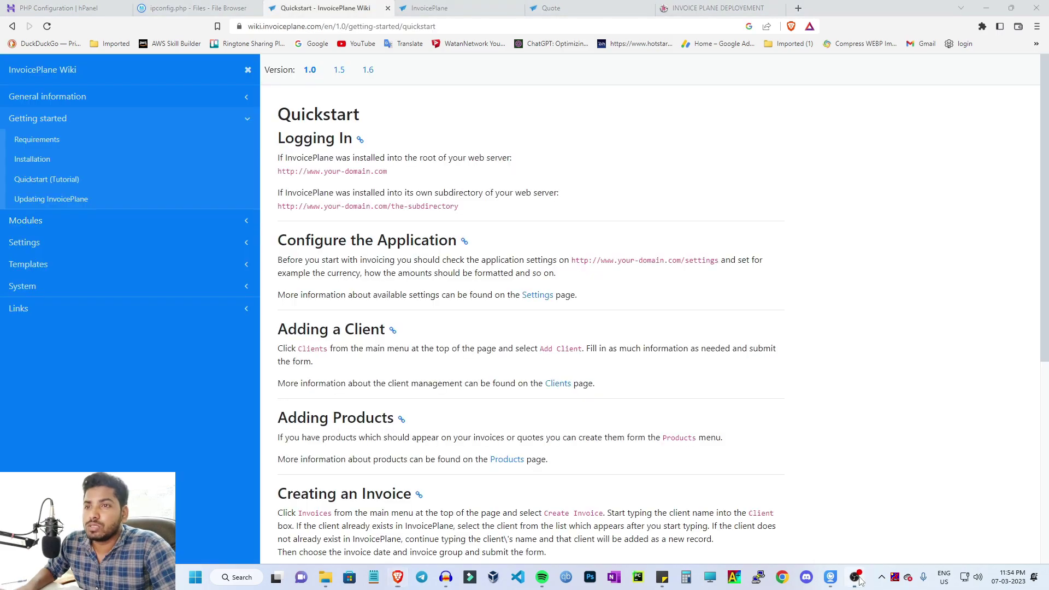
{"action": "left_click", "coordinate": [856, 578]}
Open PHP Configuration under Advanced to confirm the site uses PHP 8.1
{"action": "left_click", "coordinate": [857, 579]}
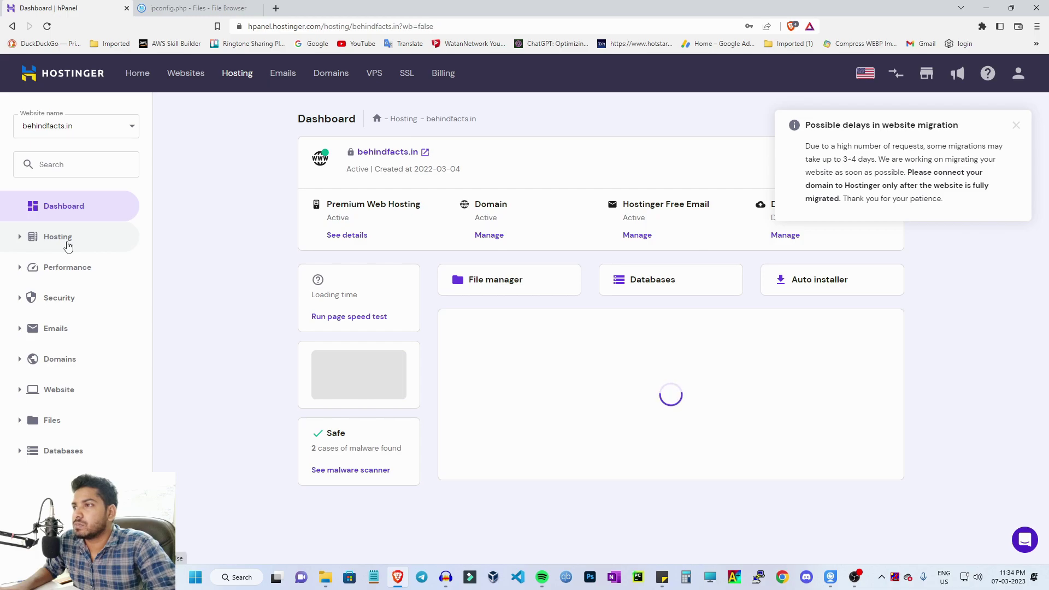
{"action": "scroll", "coordinate": [306, 306], "scroll_direction": "down", "scroll_amount": 3}
{"action": "left_click", "coordinate": [61, 317]}
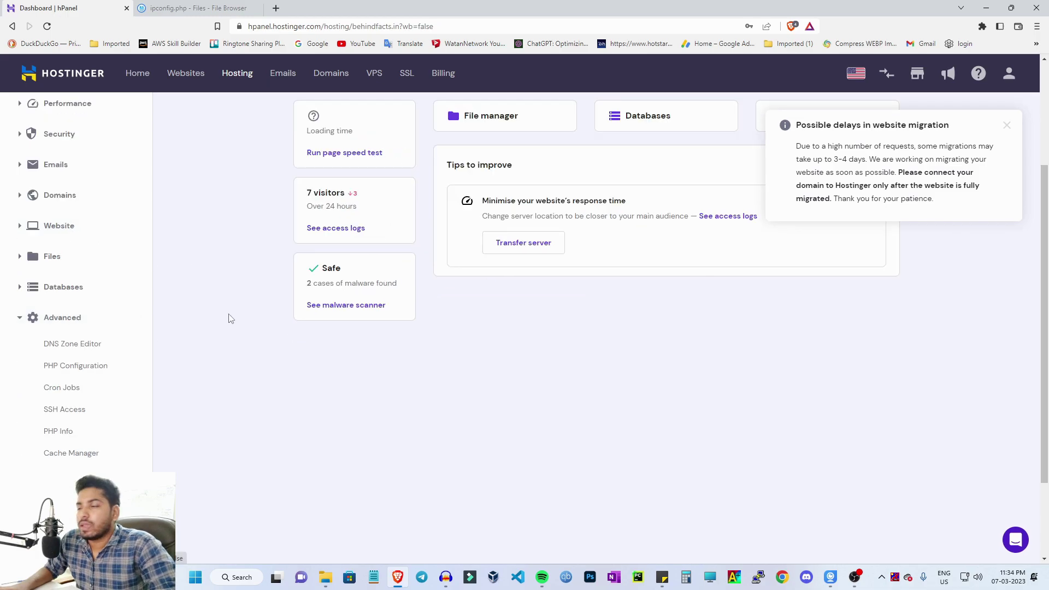
{"action": "scroll", "coordinate": [143, 320], "scroll_direction": "down", "scroll_amount": 2}
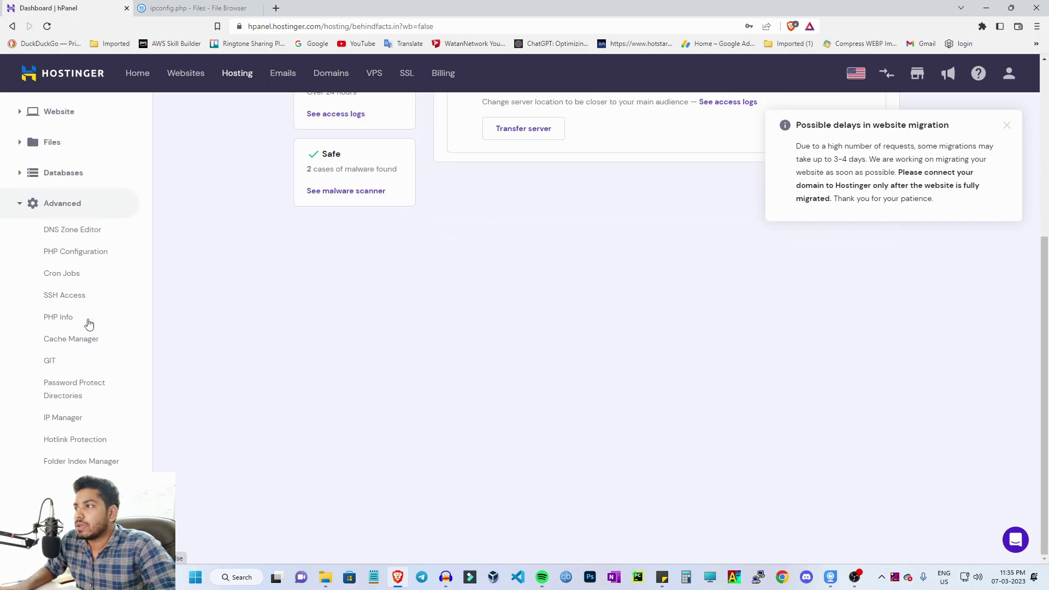
{"action": "left_click", "coordinate": [65, 253]}
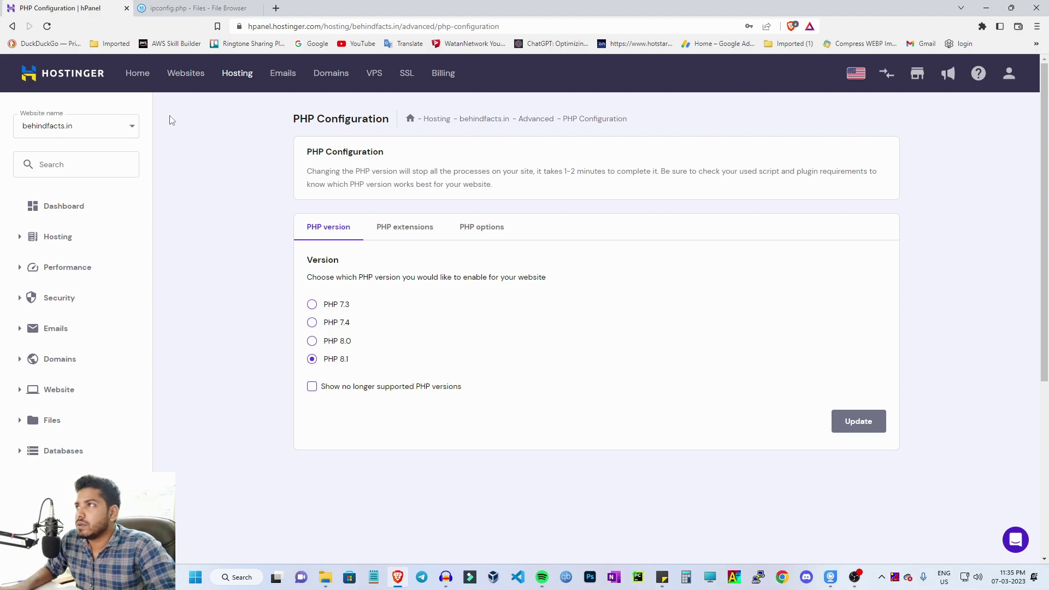
{"action": "left_click", "coordinate": [191, 8]}
Close ipconfig.php and change the .htaccess handler on line 3 from x-lsphp74 to x-lsphp81
{"action": "left_click", "coordinate": [22, 72]}
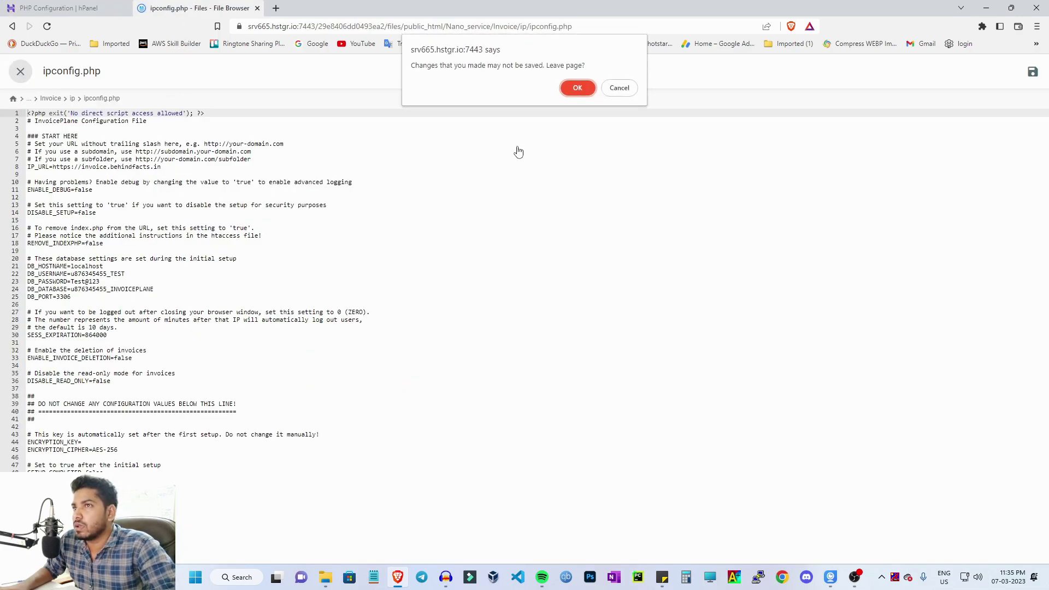
{"action": "left_click", "coordinate": [575, 87]}
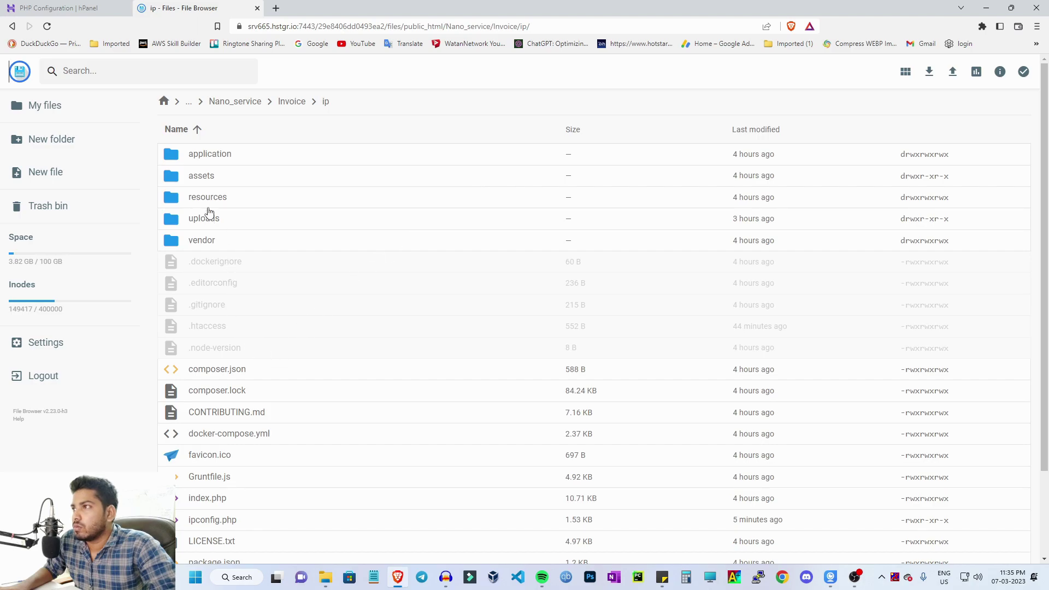
{"action": "double_click", "coordinate": [209, 331]}
{"action": "left_click_drag", "start_coordinate": [85, 136], "coordinate": [23, 121]}
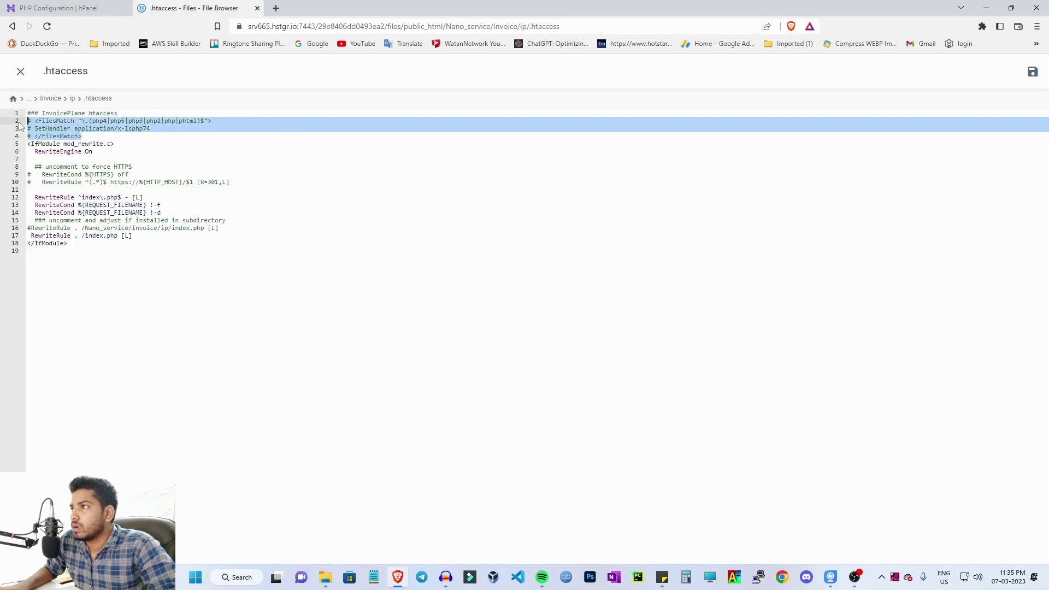
{"action": "left_click", "coordinate": [106, 136]}
{"action": "left_click", "coordinate": [153, 128]}
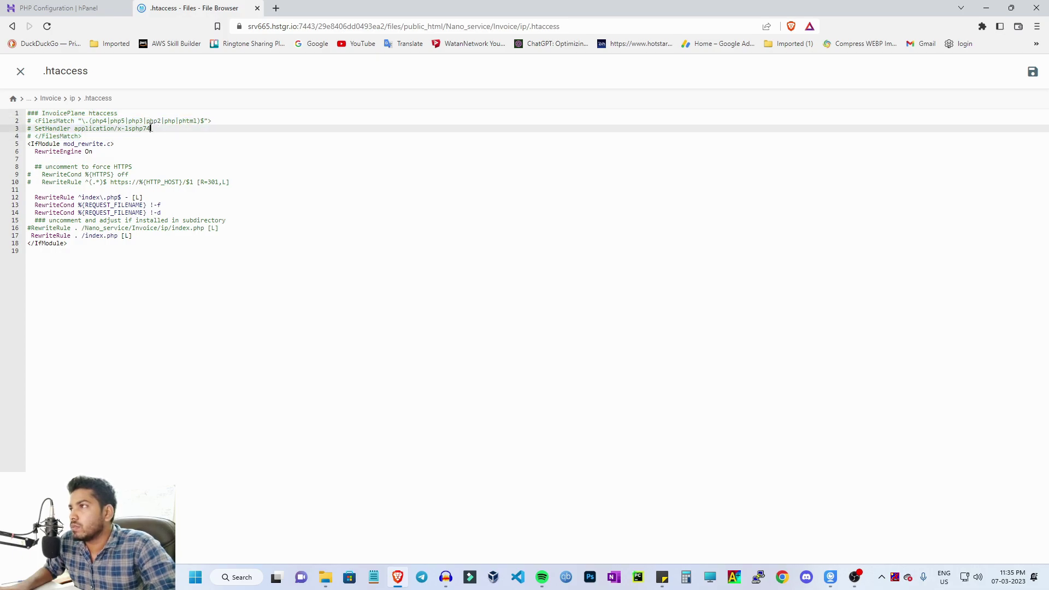
{"action": "key", "text": "BackSpace"}
{"action": "key", "text": "BackSpace"}
{"action": "type", "text": "81"}
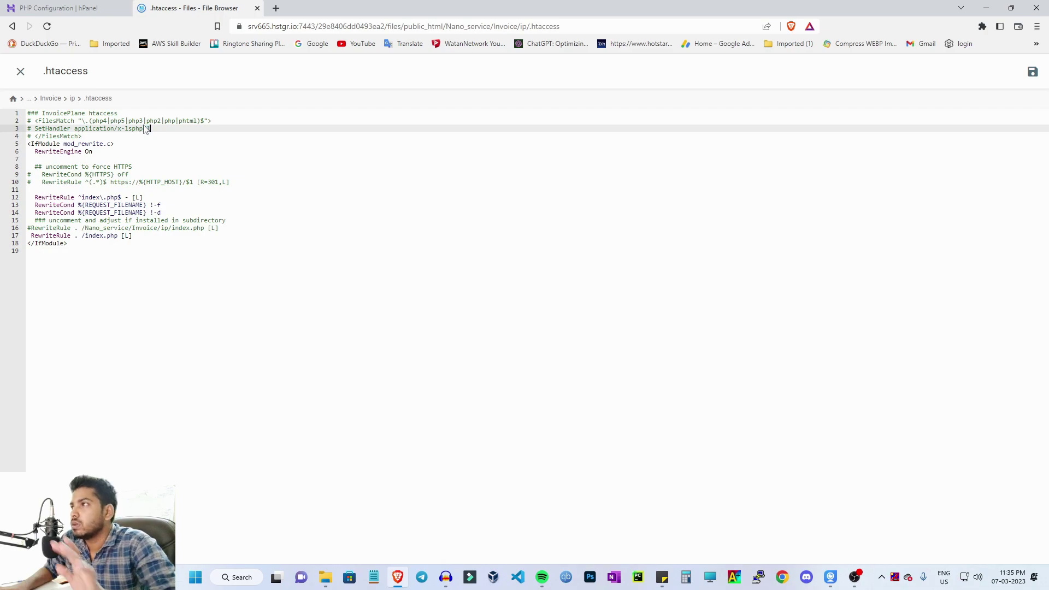
Close the edited .htaccess file and return to hPanel's PHP Configuration page
{"action": "left_click_drag", "start_coordinate": [144, 138], "coordinate": [9, 123]}
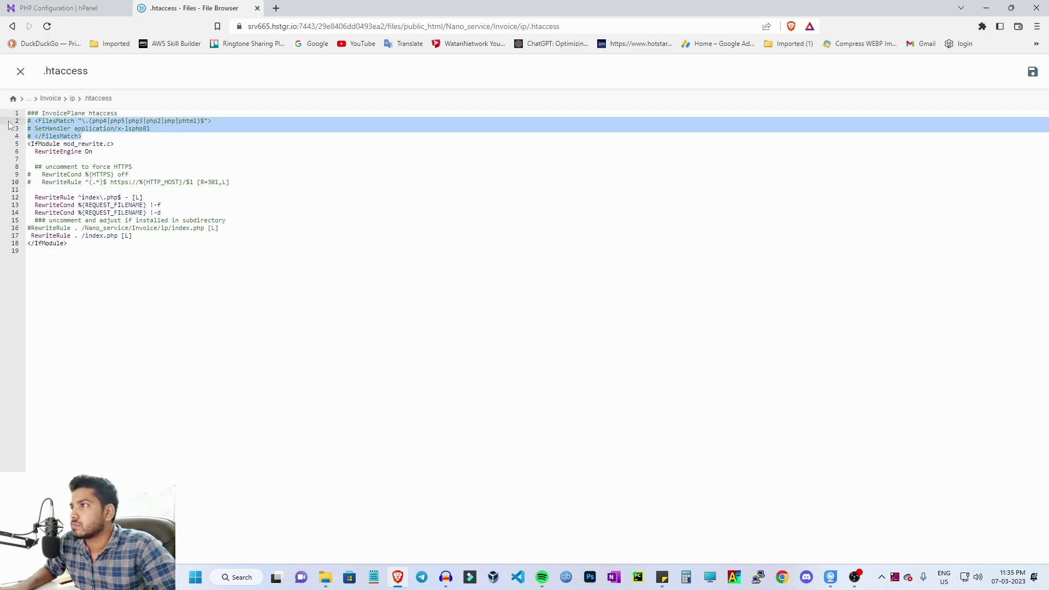
{"action": "key", "text": "ctrl+End"}
{"action": "left_click", "coordinate": [20, 72]}
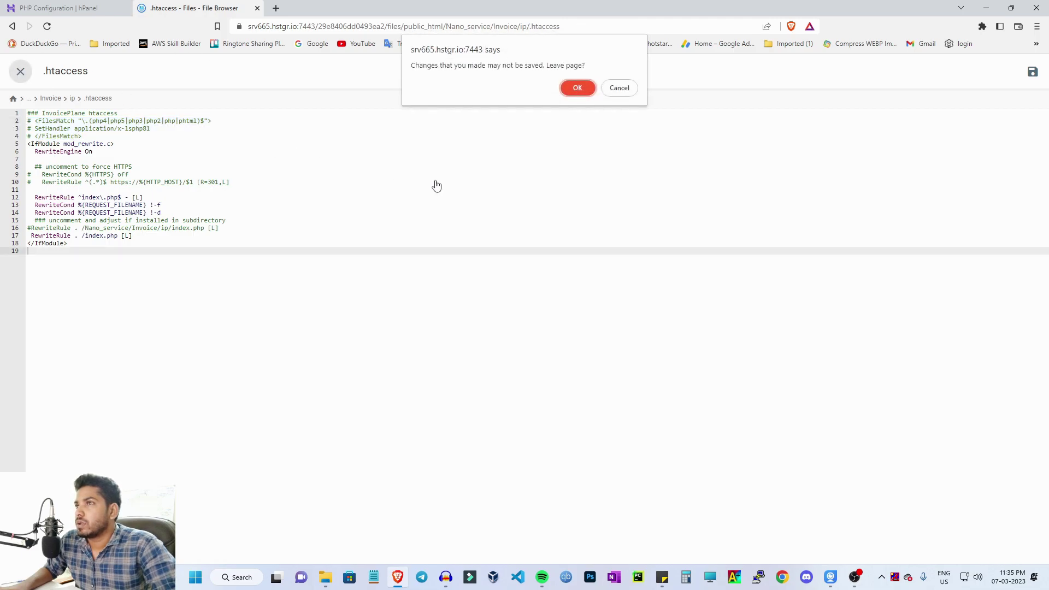
{"action": "left_click", "coordinate": [623, 91]}
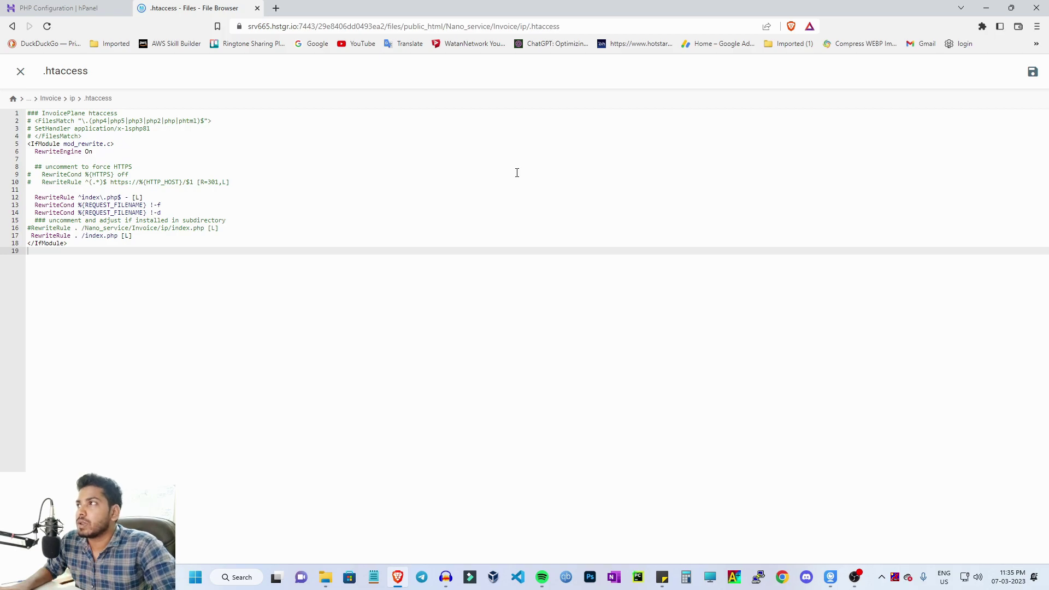
{"action": "left_click", "coordinate": [20, 71]}
{"action": "left_click", "coordinate": [578, 88]}
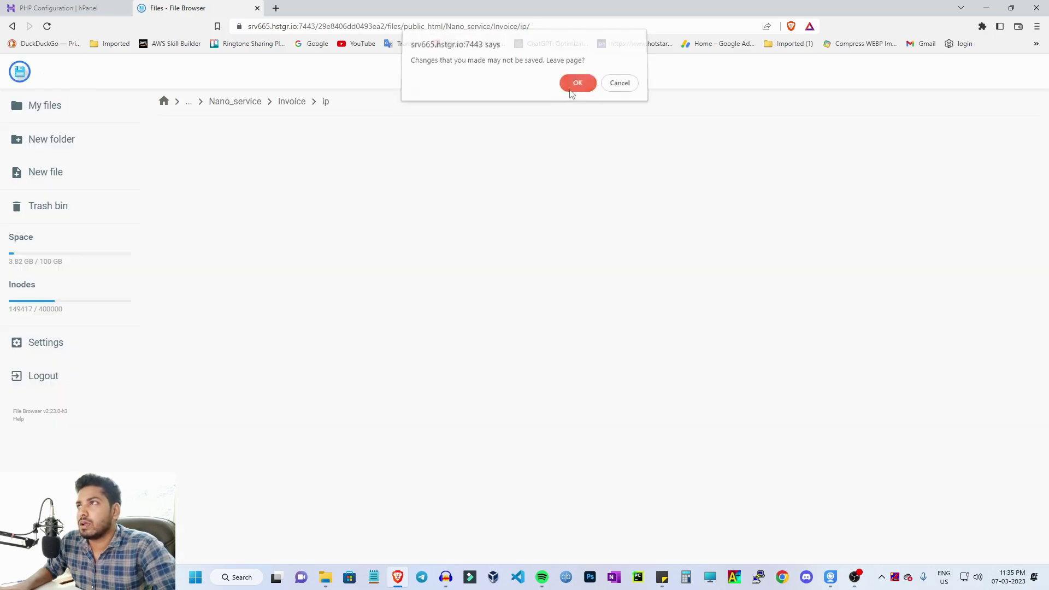
{"action": "left_click", "coordinate": [60, 8]}
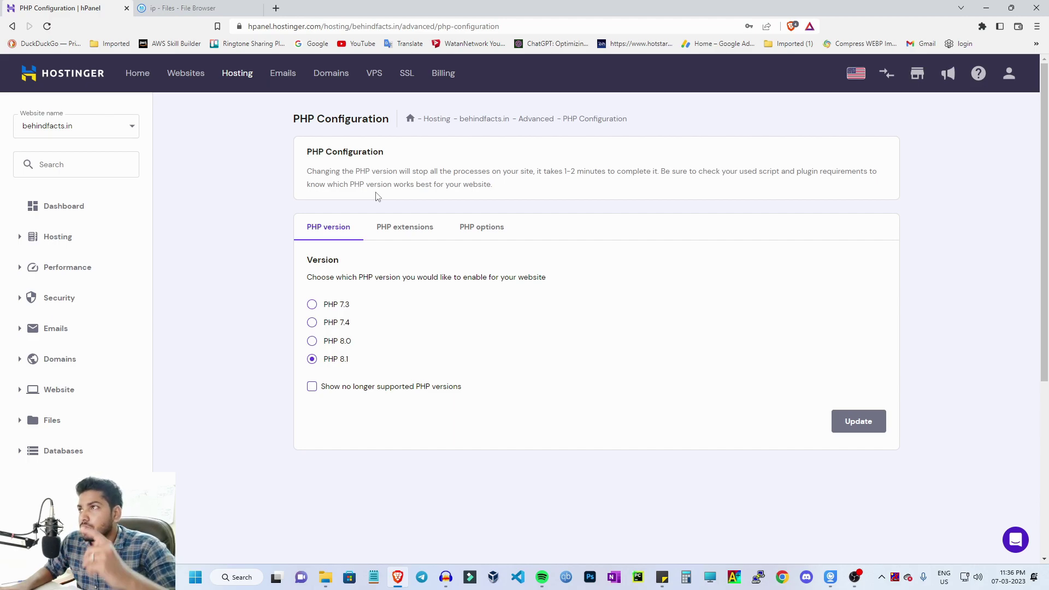
Go back from the ip folder listing to PHP Configuration and review the PHP 8.1 version
{"action": "left_click", "coordinate": [209, 9]}
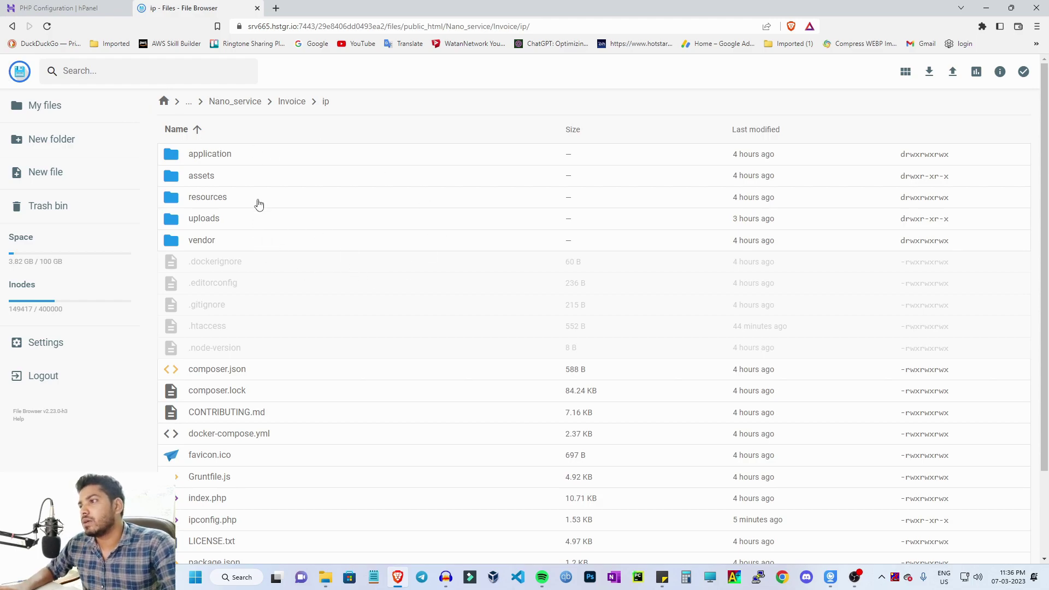
{"action": "left_click", "coordinate": [59, 8]}
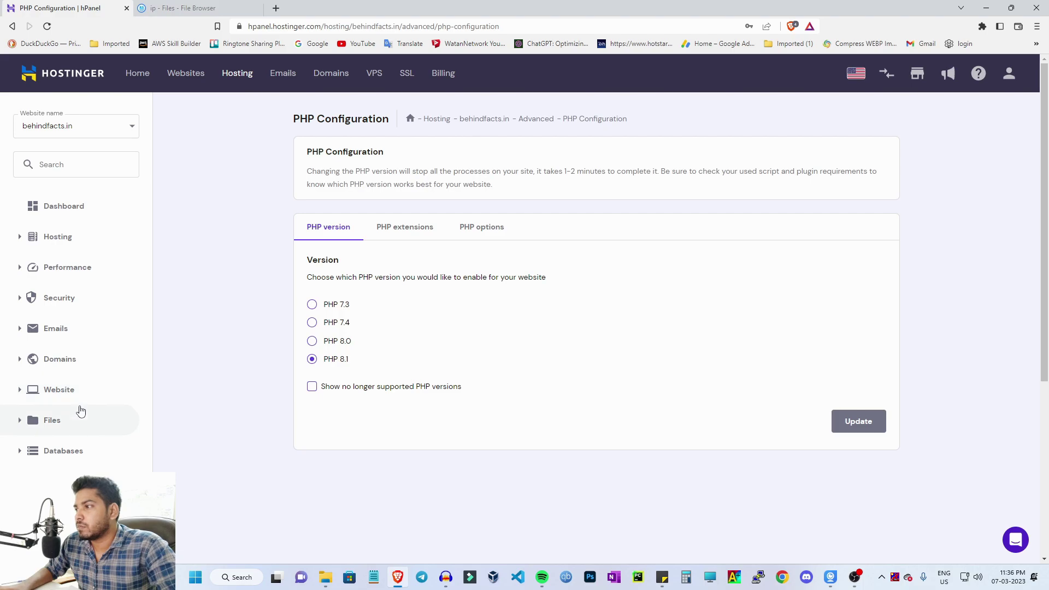
{"action": "scroll", "coordinate": [82, 407], "scroll_direction": "down", "scroll_amount": 4}
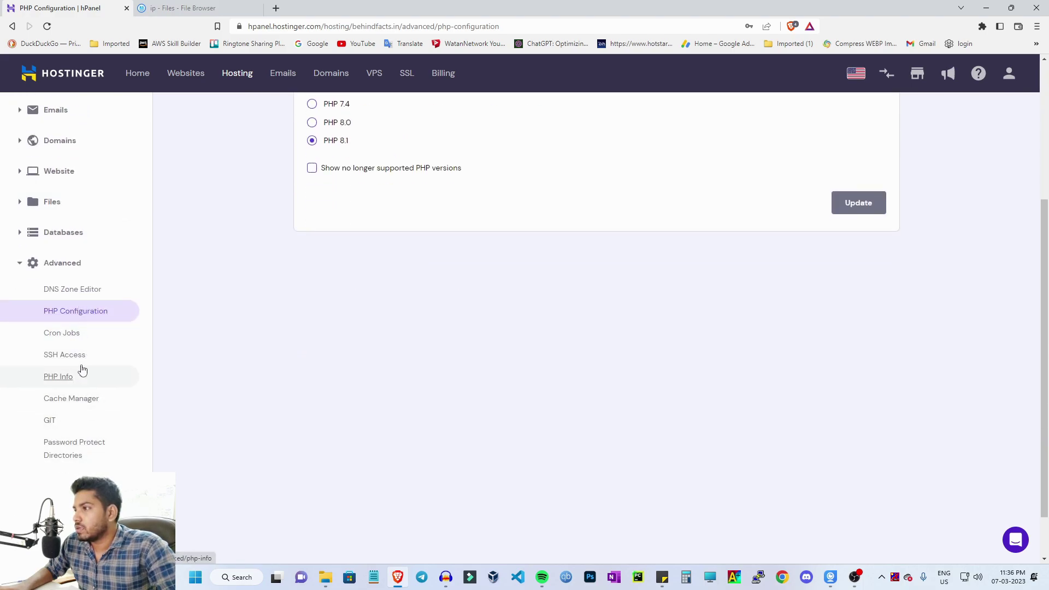
{"action": "scroll", "coordinate": [437, 297], "scroll_direction": "up", "scroll_amount": 4}
Review the PHP options, checking memoryLimit choices but leaving it at 512M
{"action": "left_click", "coordinate": [475, 232]}
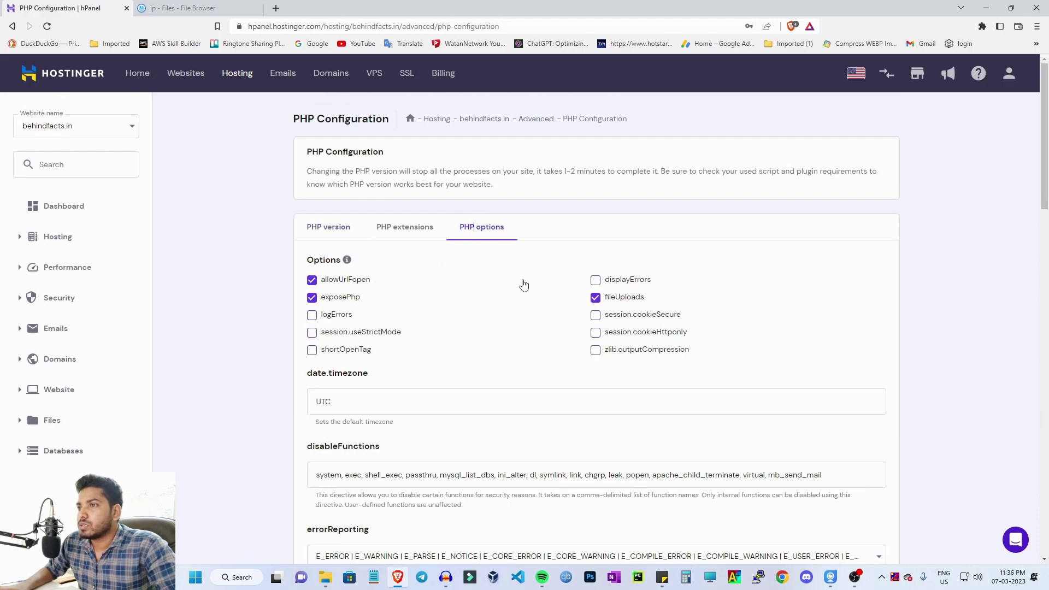
{"action": "scroll", "coordinate": [514, 311], "scroll_direction": "down", "scroll_amount": 7}
{"action": "scroll", "coordinate": [514, 310], "scroll_direction": "down", "scroll_amount": 4}
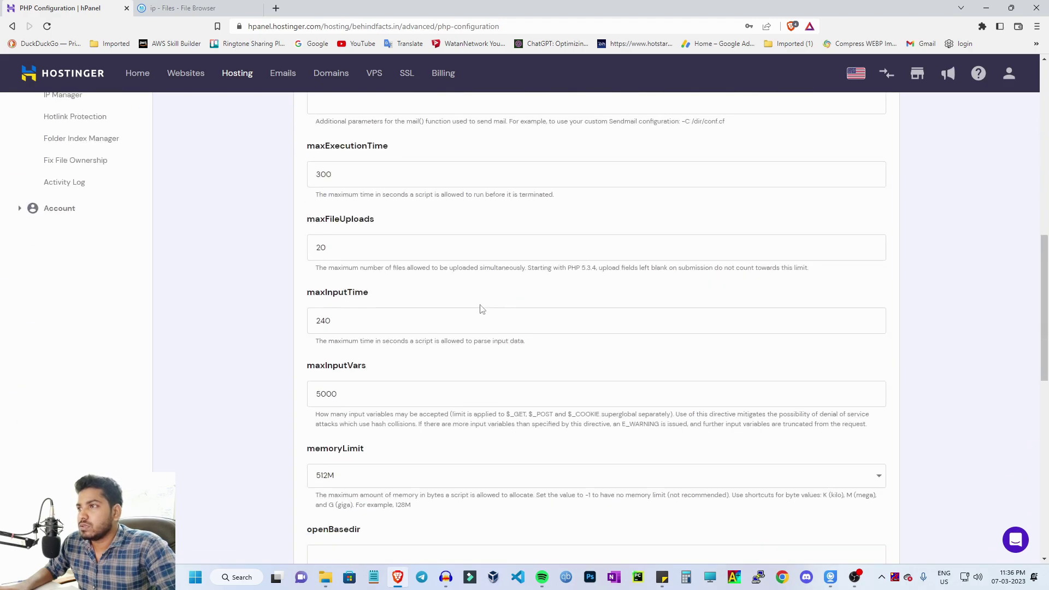
{"action": "scroll", "coordinate": [347, 258], "scroll_direction": "down", "scroll_amount": 2}
{"action": "left_click", "coordinate": [356, 372]}
{"action": "left_click", "coordinate": [277, 323]}
Look over the PHP extensions checklist, then start a new blank browser tab
{"action": "scroll", "coordinate": [401, 429], "scroll_direction": "down", "scroll_amount": 4}
{"action": "scroll", "coordinate": [403, 429], "scroll_direction": "down", "scroll_amount": 5}
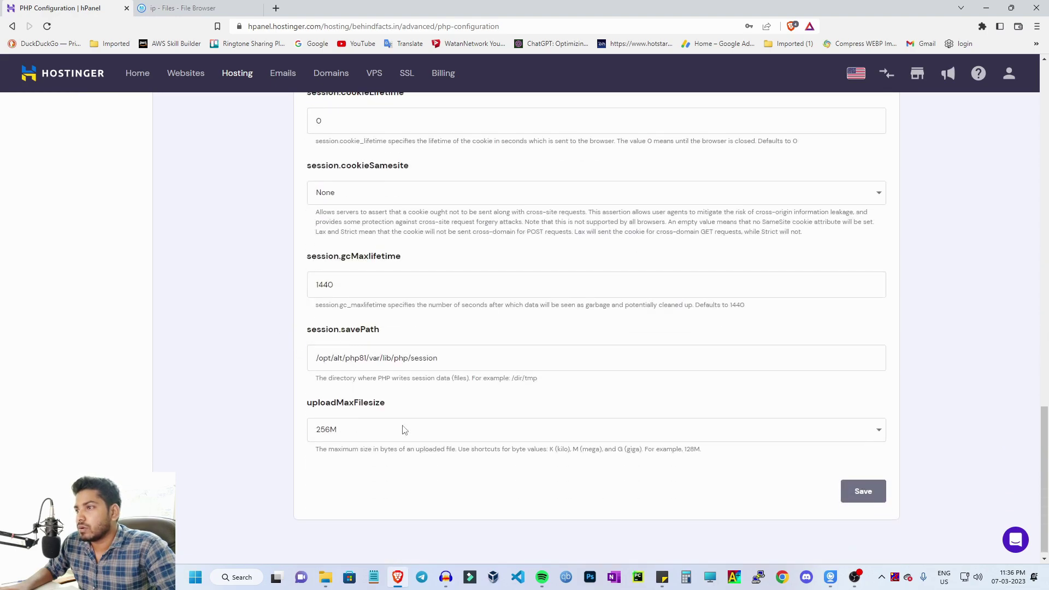
{"action": "scroll", "coordinate": [403, 430], "scroll_direction": "up", "scroll_amount": 20}
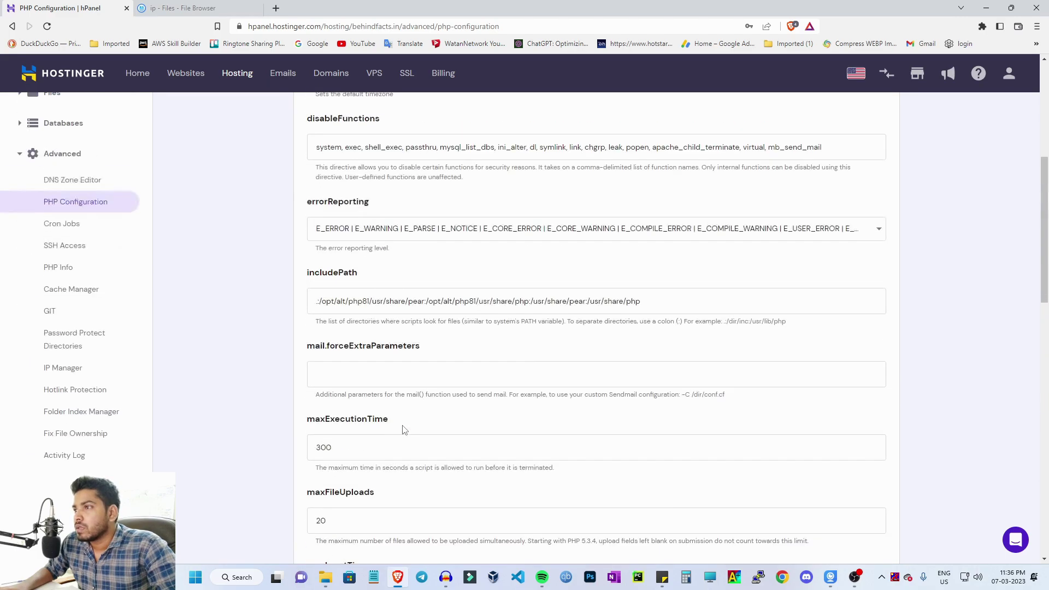
{"action": "scroll", "coordinate": [403, 429], "scroll_direction": "up", "scroll_amount": 5}
{"action": "left_click", "coordinate": [394, 229]}
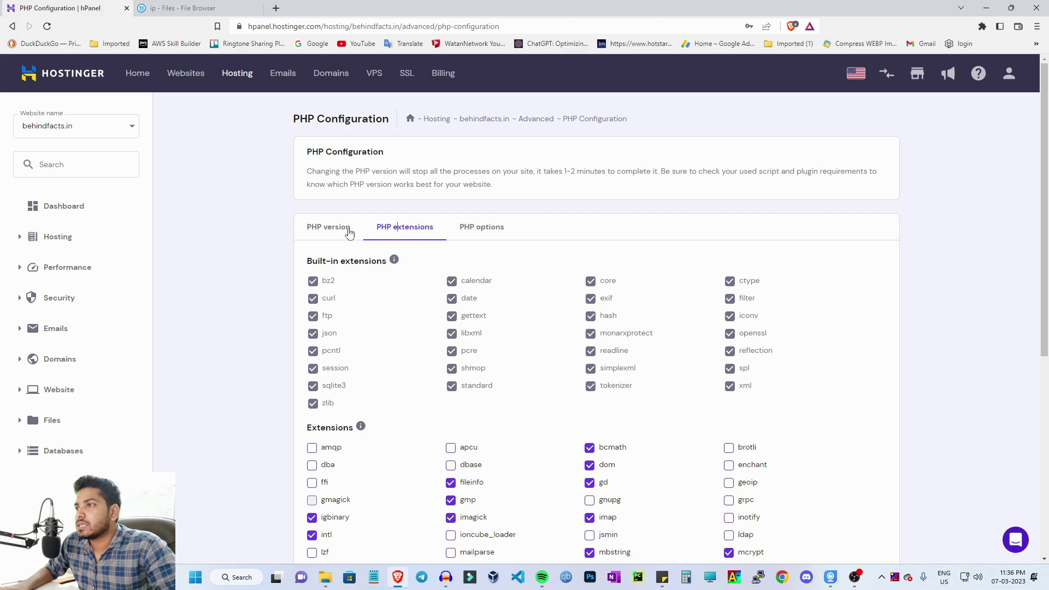
{"action": "scroll", "coordinate": [431, 311], "scroll_direction": "down", "scroll_amount": 4}
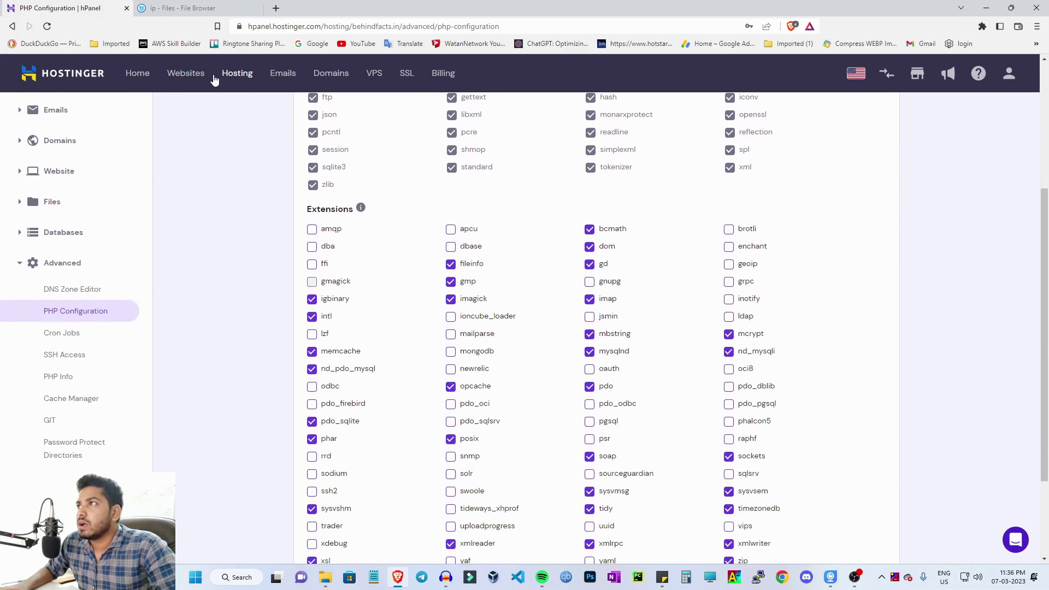
{"action": "left_click", "coordinate": [279, 8]}
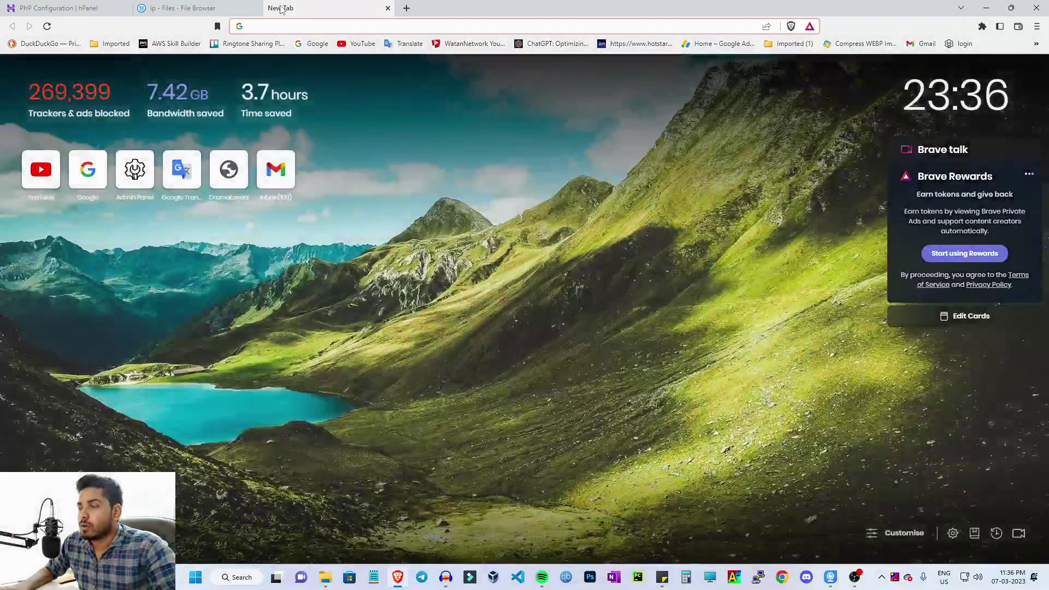
Compare the InvoicePlane Requirements page's PHP extension list with hPanel's installed extensions, then return to the ip folder
{"action": "left_click_drag", "start_coordinate": [281, 109], "coordinate": [595, 299]}
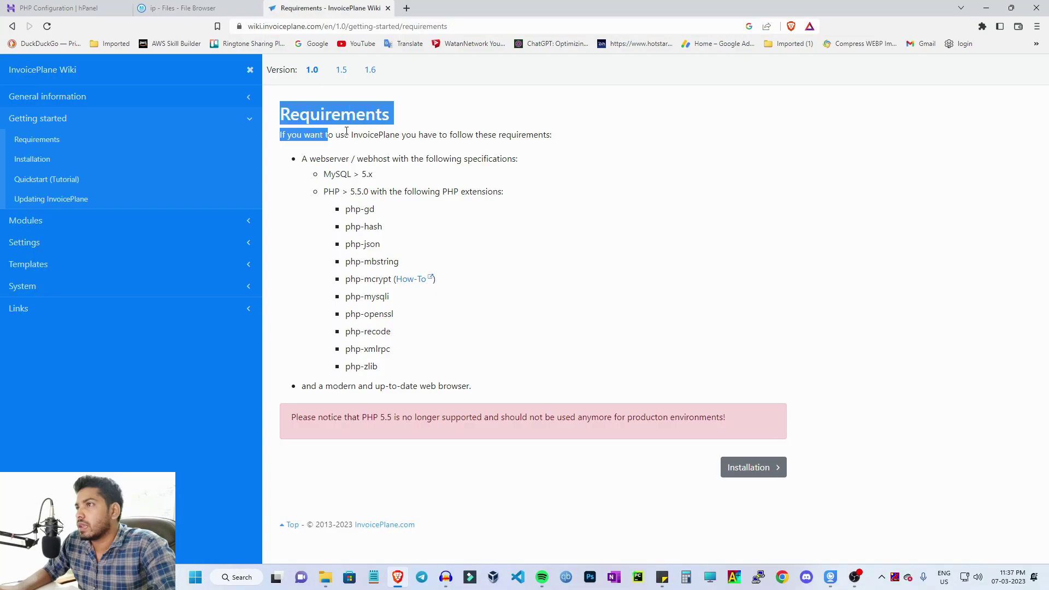
{"action": "left_click", "coordinate": [402, 207]}
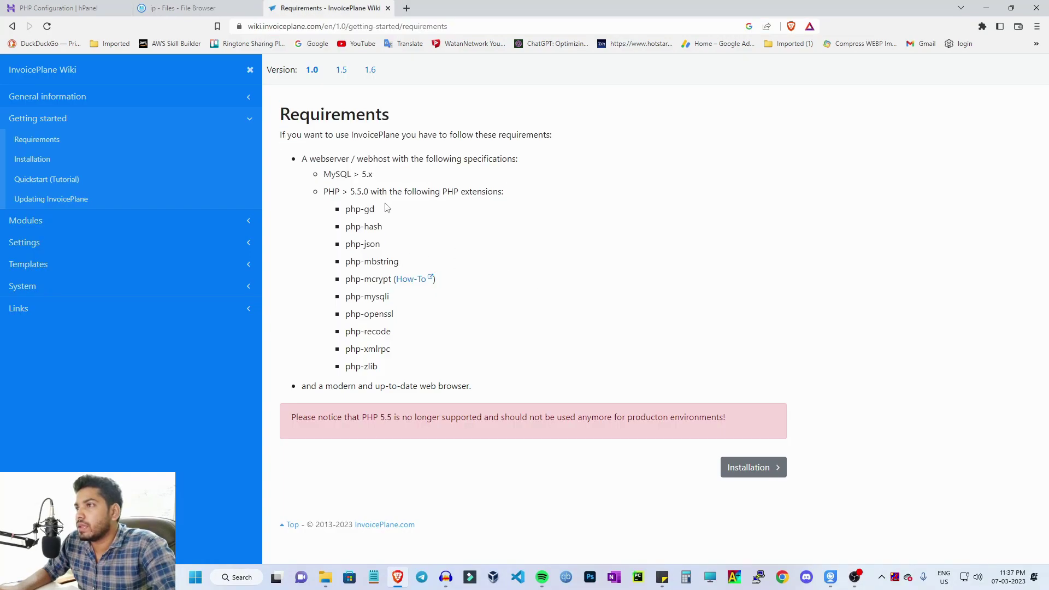
{"action": "left_click", "coordinate": [76, 8]}
{"action": "scroll", "coordinate": [514, 307], "scroll_direction": "down", "scroll_amount": 2}
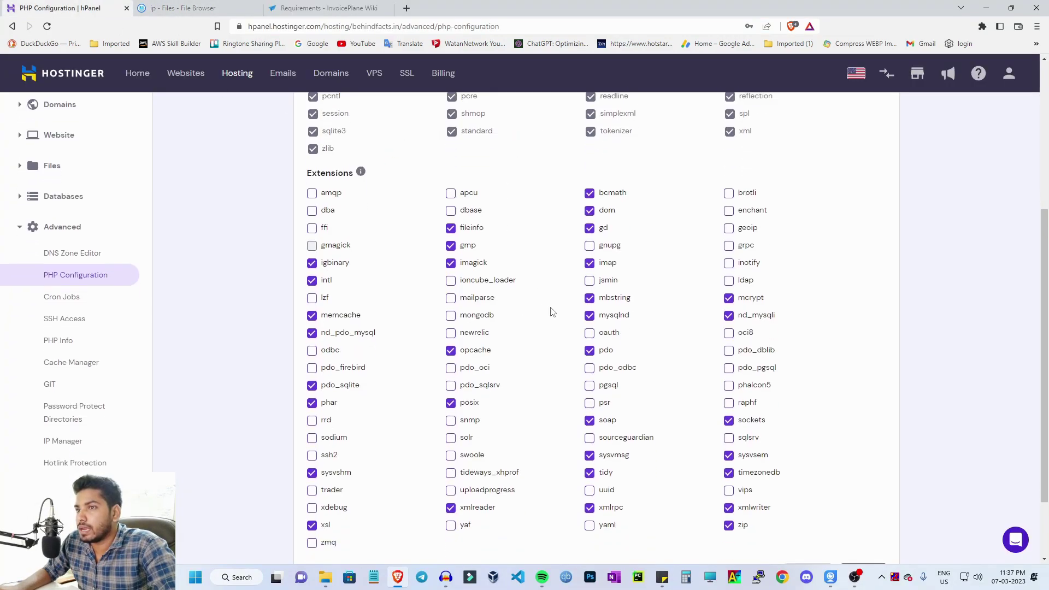
{"action": "scroll", "coordinate": [552, 312], "scroll_direction": "up", "scroll_amount": 3}
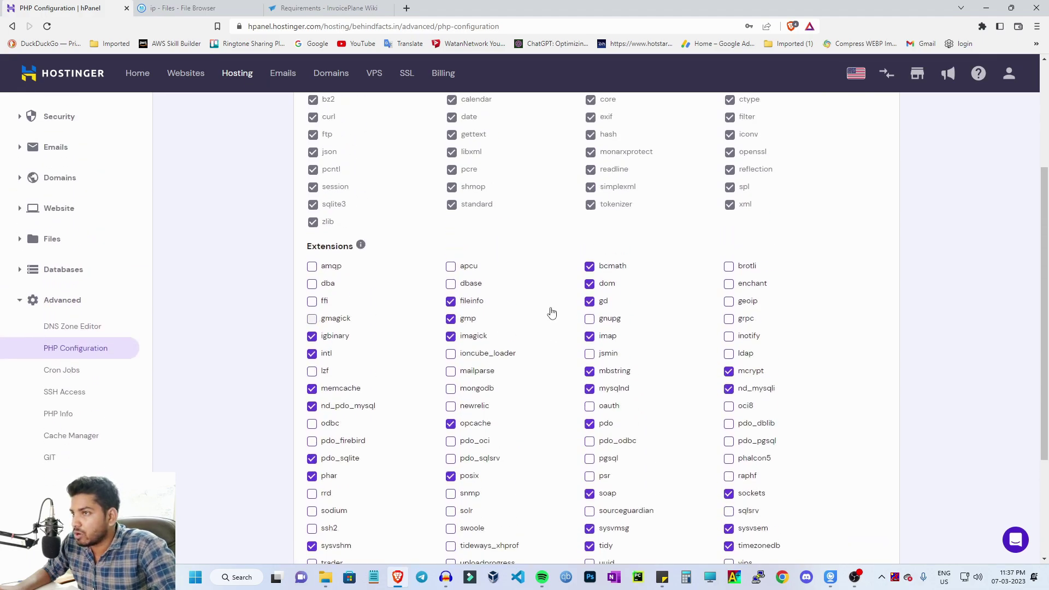
{"action": "scroll", "coordinate": [553, 312], "scroll_direction": "down", "scroll_amount": 3}
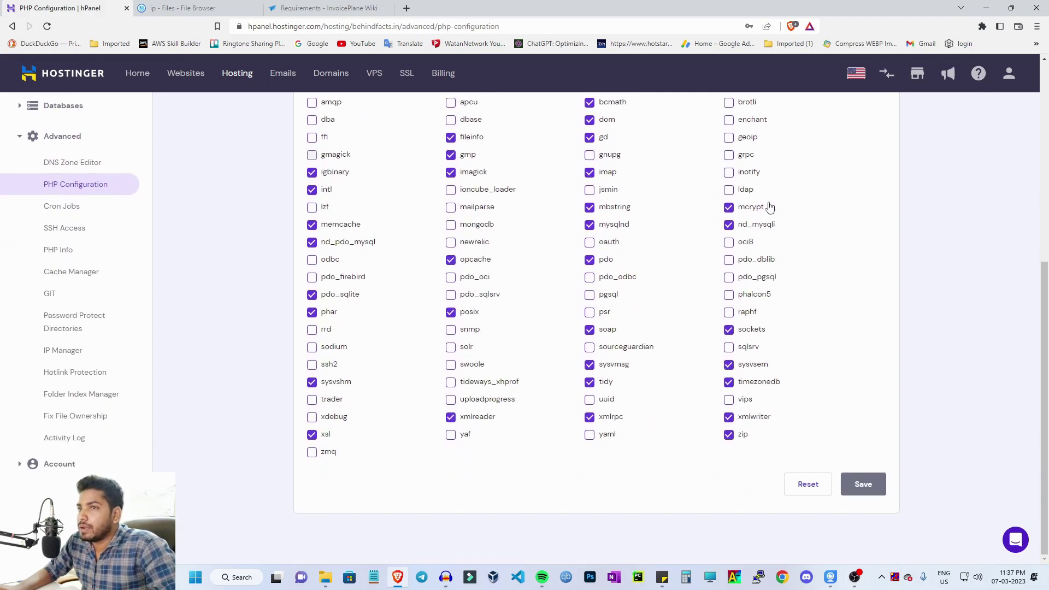
{"action": "scroll", "coordinate": [632, 319], "scroll_direction": "up", "scroll_amount": 6}
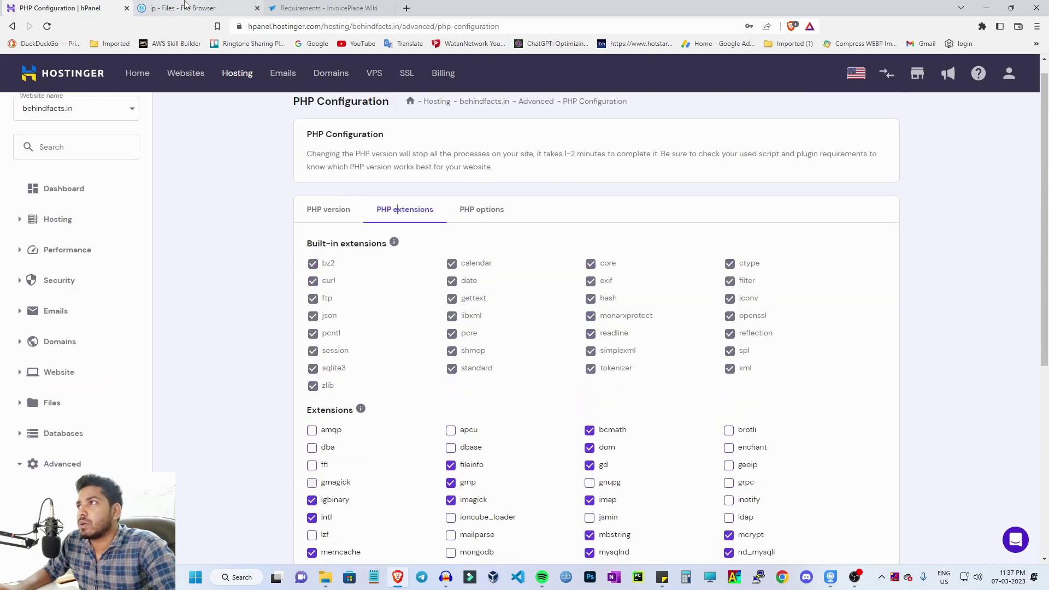
{"action": "left_click", "coordinate": [219, 8]}
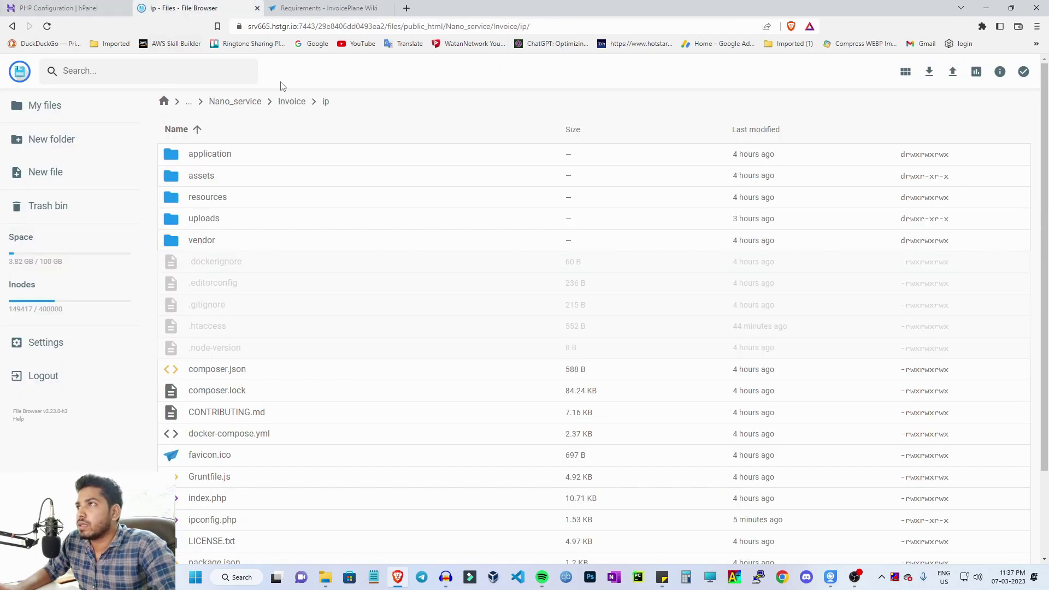
Open ipconfig.php from the ip folder to inspect its contents
{"action": "scroll", "coordinate": [298, 293], "scroll_direction": "down", "scroll_amount": 2}
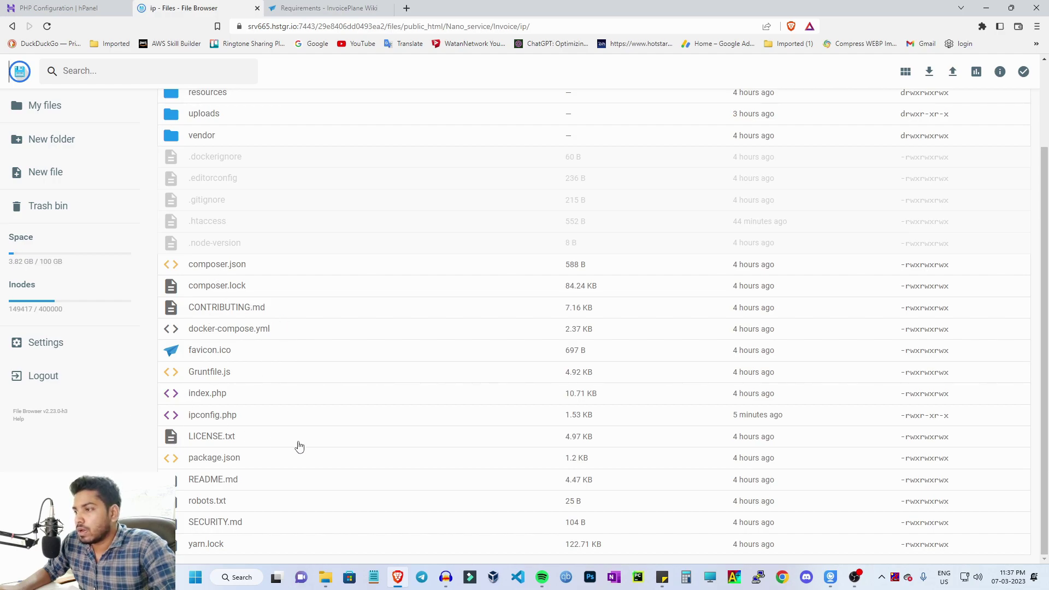
{"action": "double_click", "coordinate": [225, 421]}
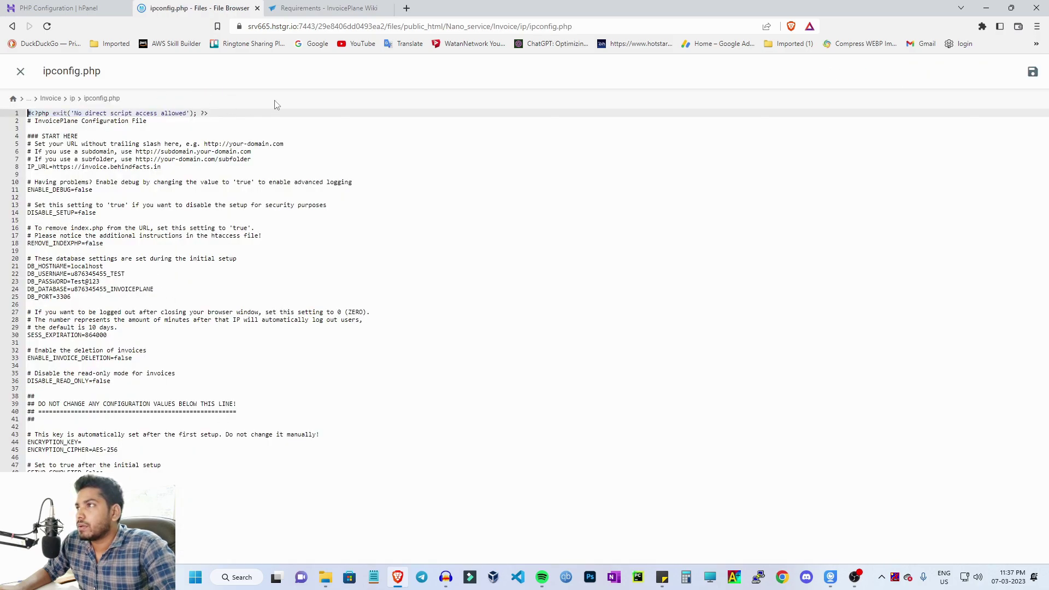
{"action": "left_click", "coordinate": [291, 112], "text": "shift"}
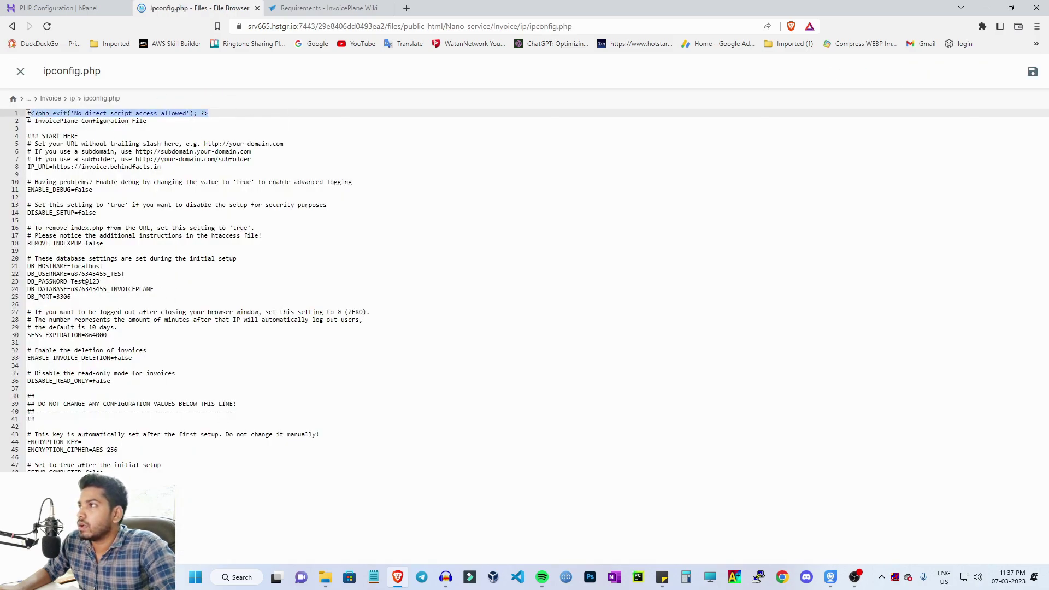
{"action": "key", "text": "Home"}
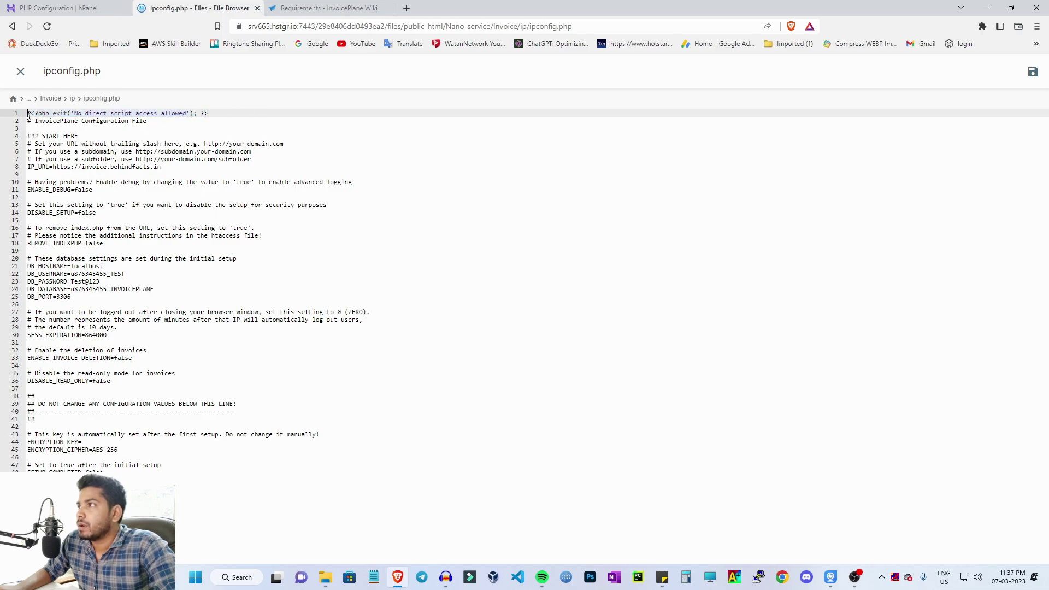
Load invoice.behindfacts.in in a new browser tab
{"action": "left_click", "coordinate": [410, 8]}
{"action": "type", "text": "invoice.behindfacts.in"}
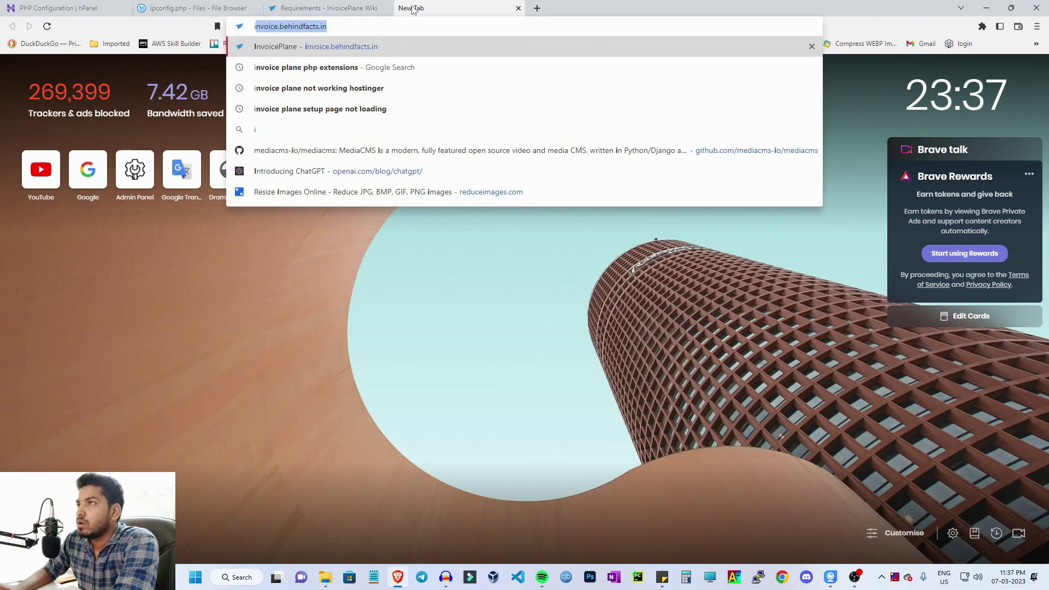
{"action": "key", "text": "Right"}
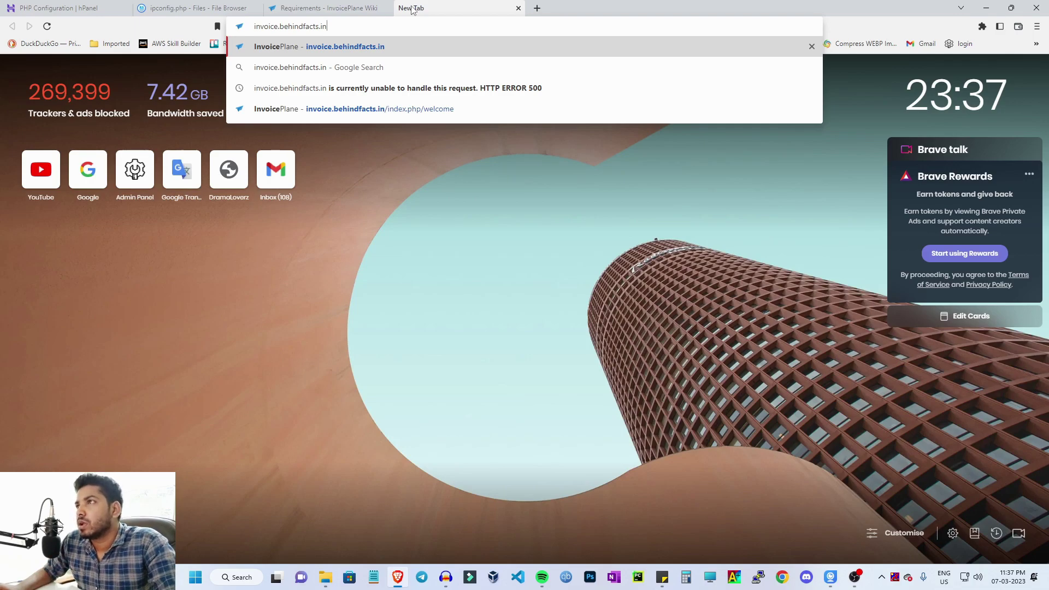
{"action": "key", "text": "ctrl+a"}
{"action": "key", "text": "Return"}
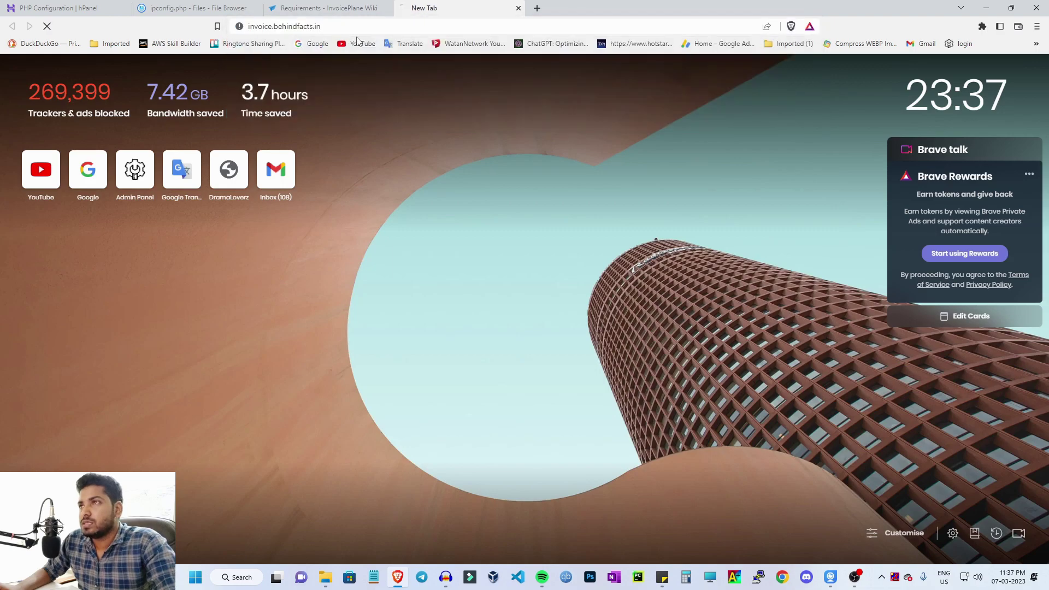